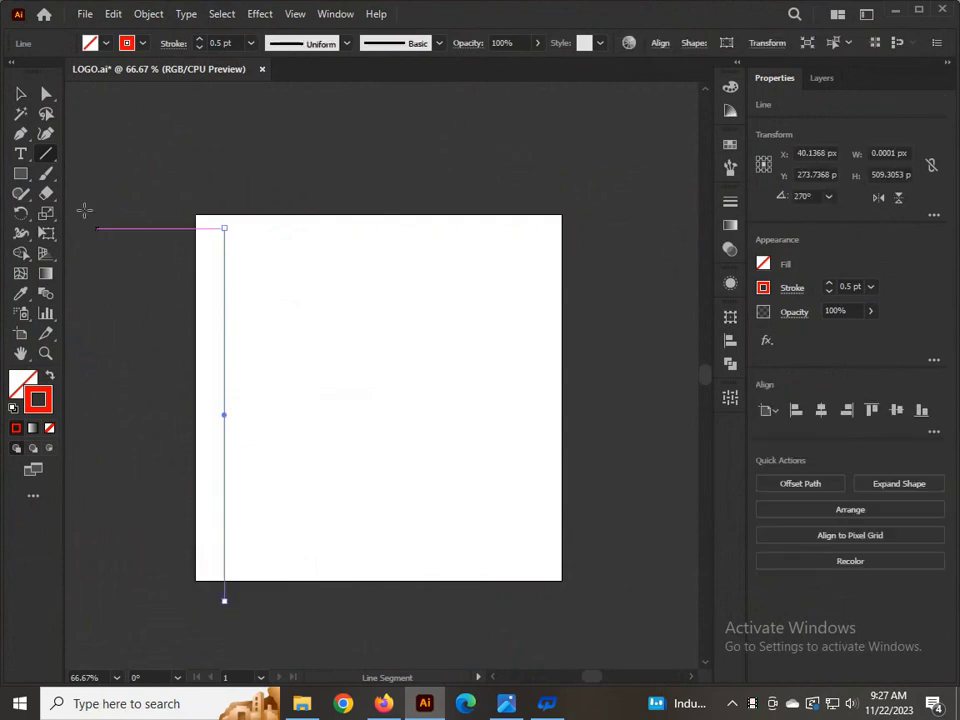
- Copy the vertical line a short distance sideways and repeat the duplication until fourteen evenly spaced lines span the artboard
{"action": "left_click", "coordinate": [20, 95]}
{"action": "left_click", "coordinate": [161, 144]}
{"action": "left_click_drag", "start_coordinate": [225, 311], "coordinate": [248, 314]}
{"action": "key", "text": "ctrl+d"}
{"action": "key", "text": "ctrl+d"}
{"action": "key", "text": "ctrl+d"}
{"action": "key", "text": "ctrl+d"}
{"action": "key", "text": "ctrl+d"}
{"action": "key", "text": "ctrl+d"}
{"action": "key", "text": "ctrl+d"}
{"action": "key", "text": "ctrl+d"}
{"action": "key", "text": "ctrl+d"}
{"action": "key", "text": "ctrl+d"}
{"action": "key", "text": "ctrl+d"}
{"action": "key", "text": "ctrl+d"}
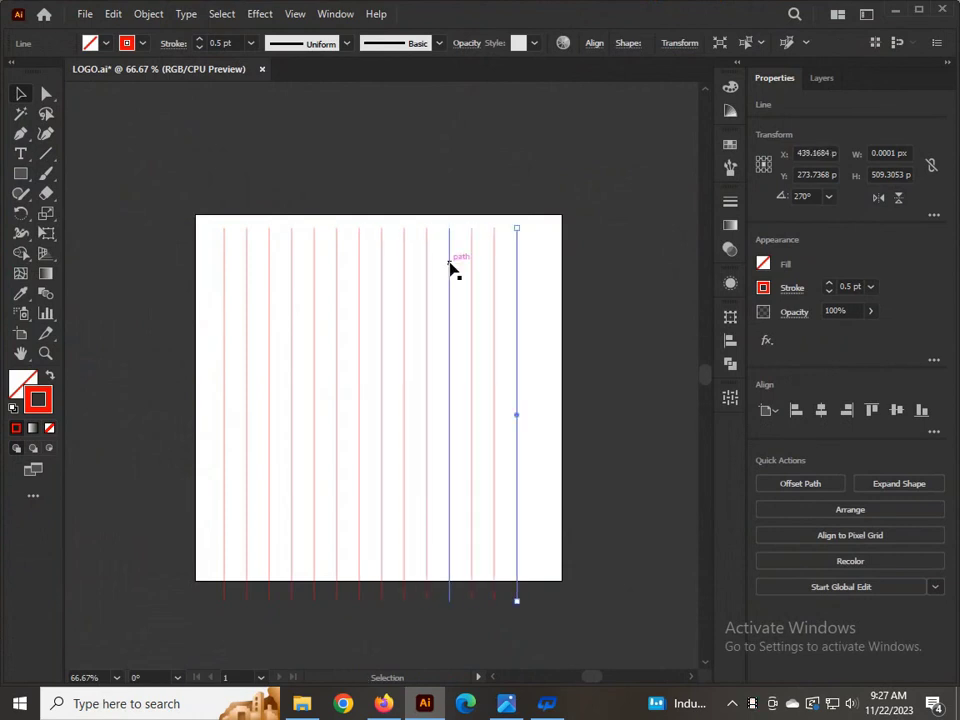
- Group all the vertical lines and center the group horizontally and vertically on the artboard
{"action": "left_click", "coordinate": [204, 178]}
{"action": "left_click_drag", "start_coordinate": [193, 172], "coordinate": [549, 453]}
{"action": "left_click", "coordinate": [224, 262]}
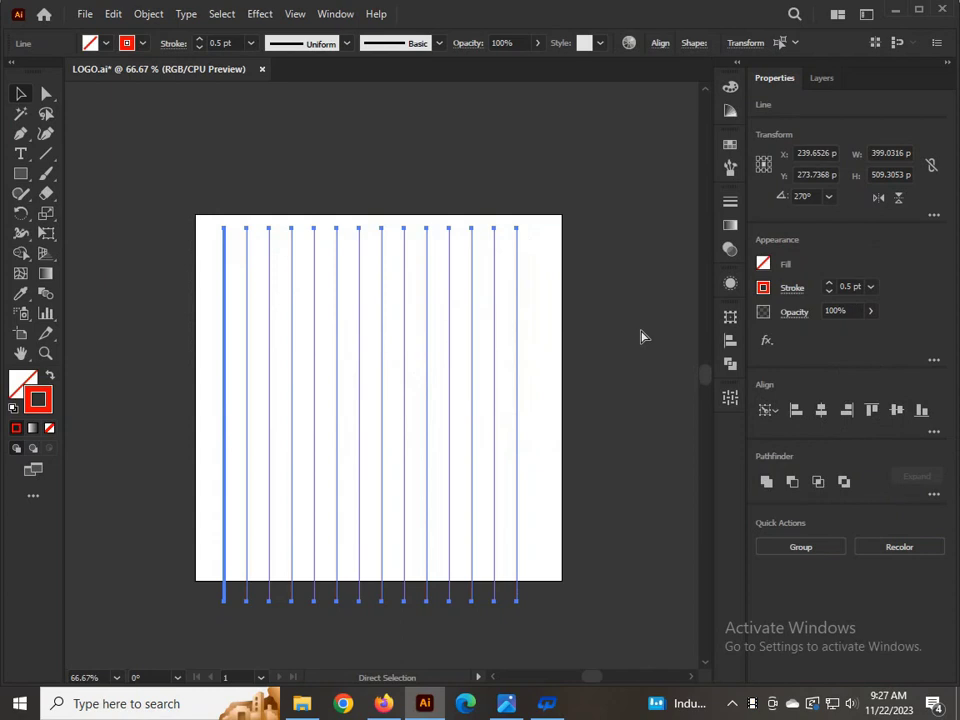
{"action": "key", "text": "ctrl+g"}
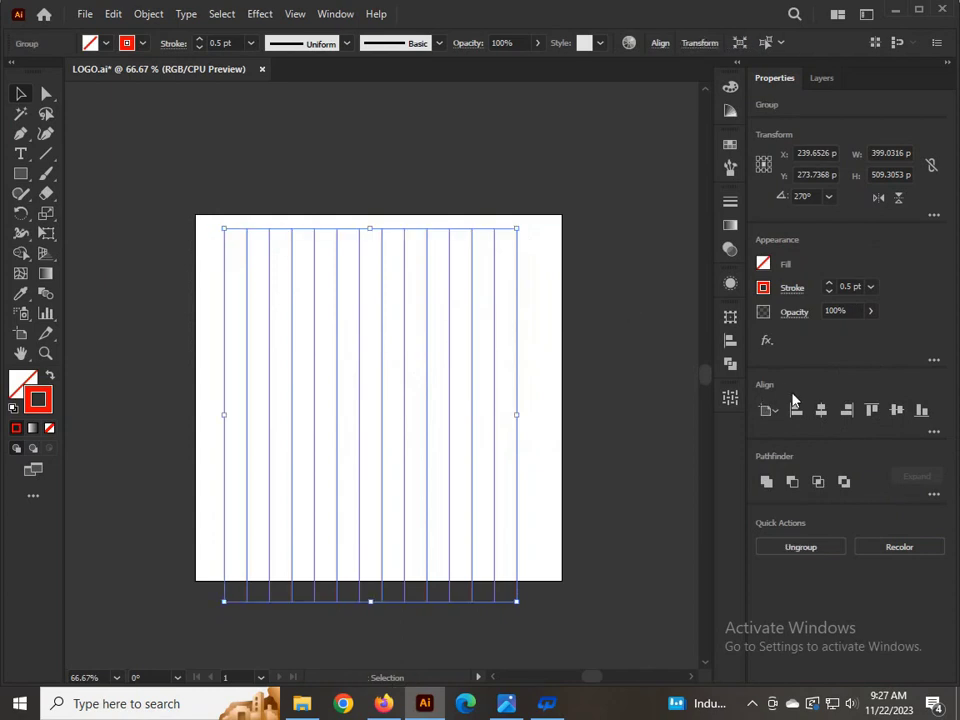
{"action": "left_click", "coordinate": [822, 411]}
{"action": "left_click", "coordinate": [896, 410]}
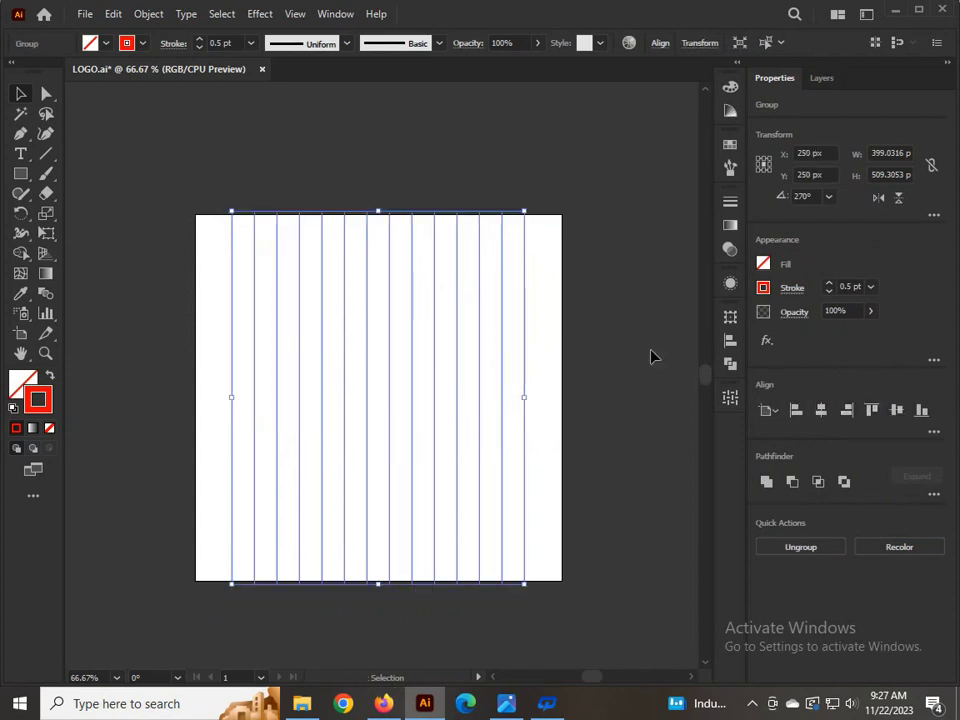
- Add a copy of the line group rotated 90° about its center to form a square grid over the artboard
{"action": "key", "text": "a"}
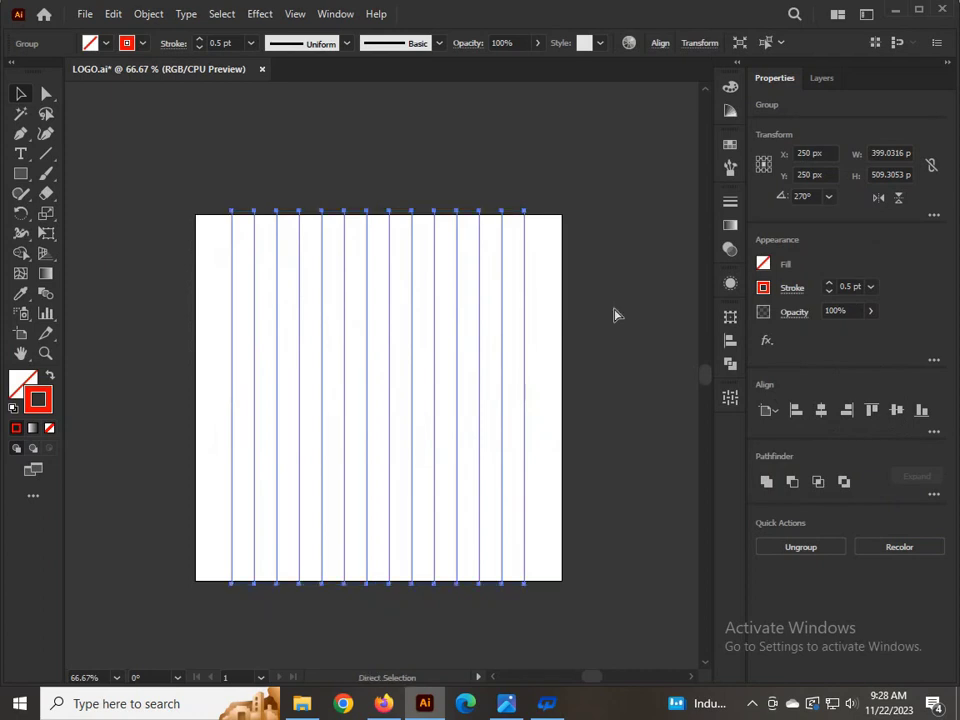
{"action": "key", "text": "v"}
{"action": "left_click_drag", "start_coordinate": [531, 205], "coordinate": [616, 589]}
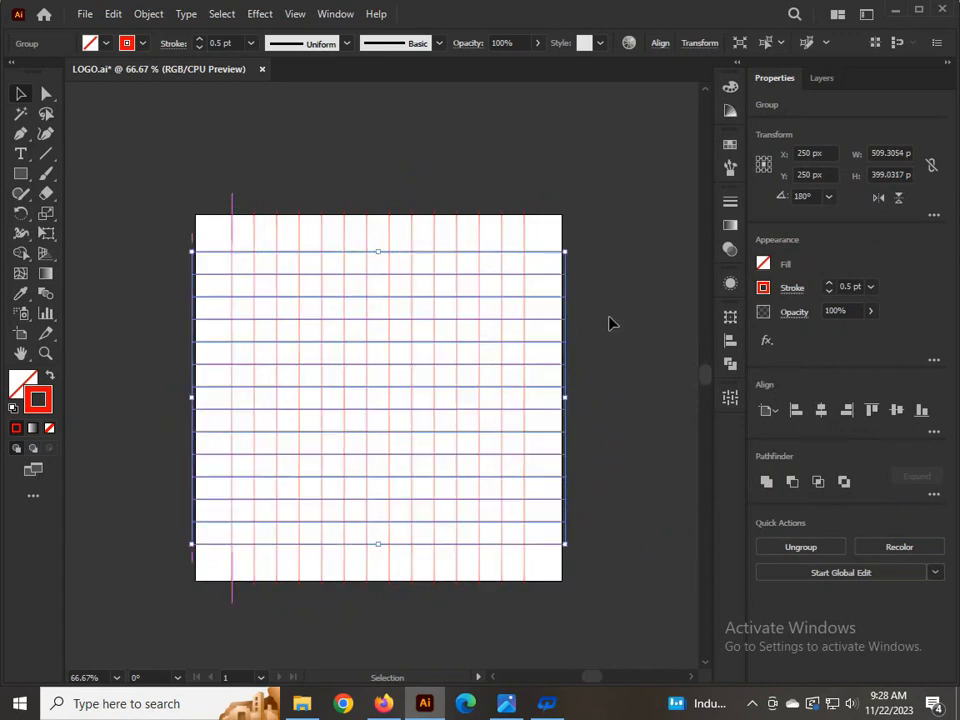
{"action": "left_click", "coordinate": [283, 210]}
{"action": "left_click_drag", "start_coordinate": [201, 161], "coordinate": [305, 248]}
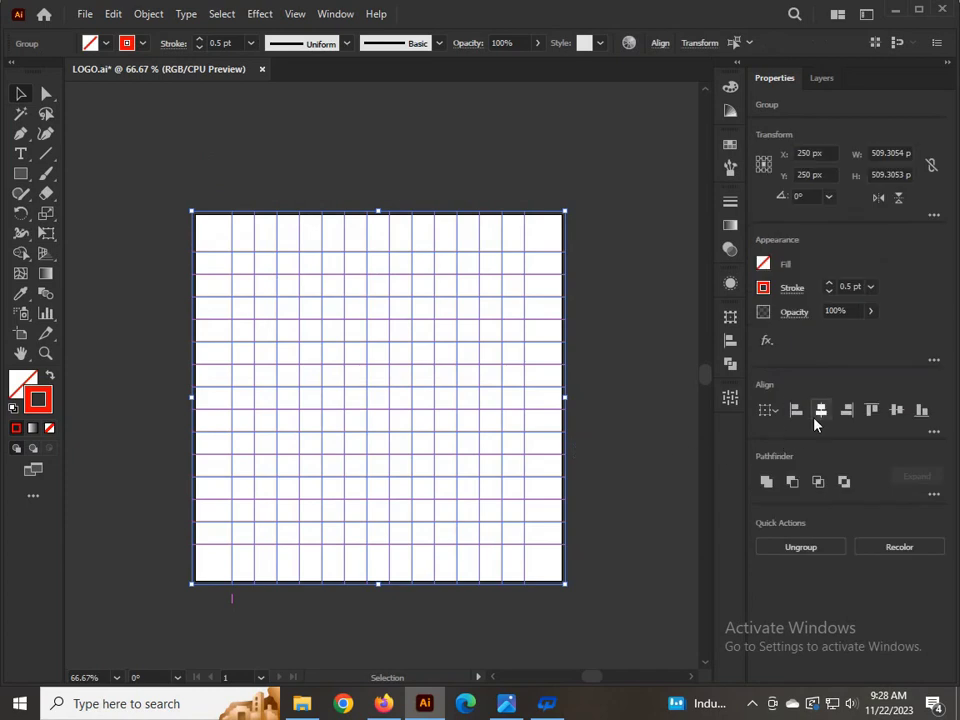
{"action": "key", "text": "a"}
{"action": "key", "text": "v"}
{"action": "left_click", "coordinate": [622, 337]}
- Draw a circle about 399 px wide from the grid's center and add concentric scaled copies about 338 px and 276 px wide
{"action": "left_click_drag", "start_coordinate": [21, 175], "coordinate": [60, 212]}
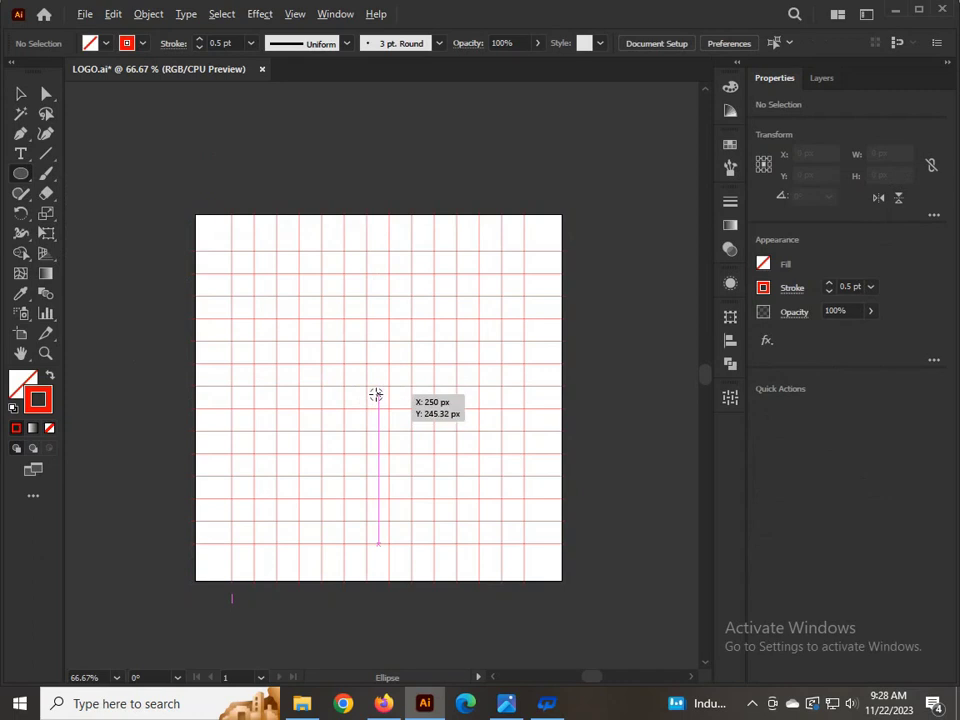
{"action": "left_click_drag", "start_coordinate": [378, 398], "coordinate": [525, 545]}
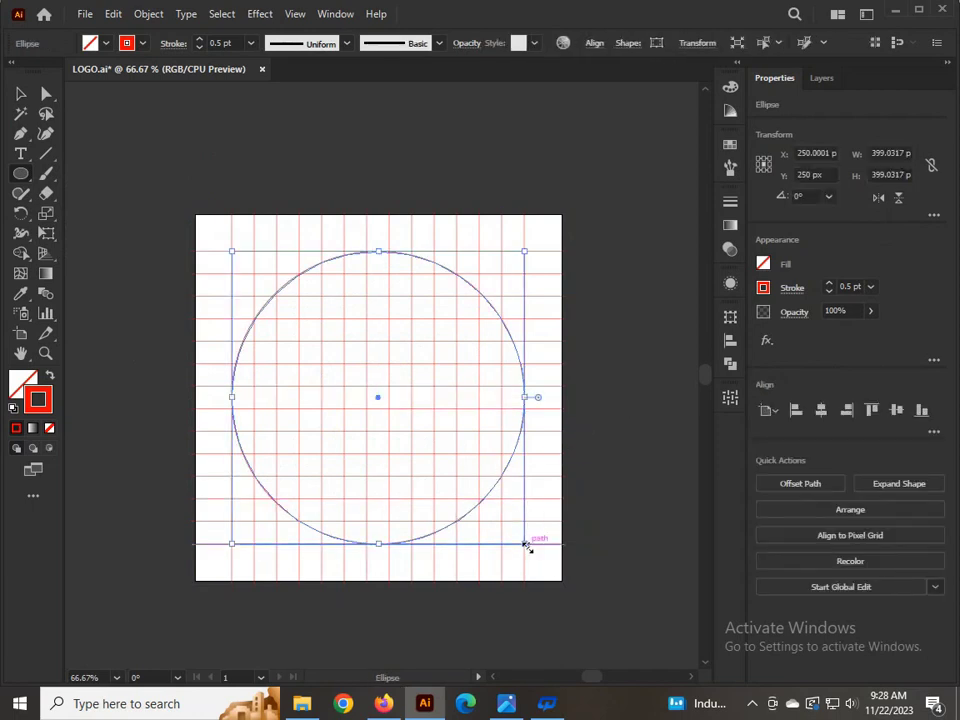
{"action": "left_click_drag", "start_coordinate": [525, 545], "coordinate": [508, 519]}
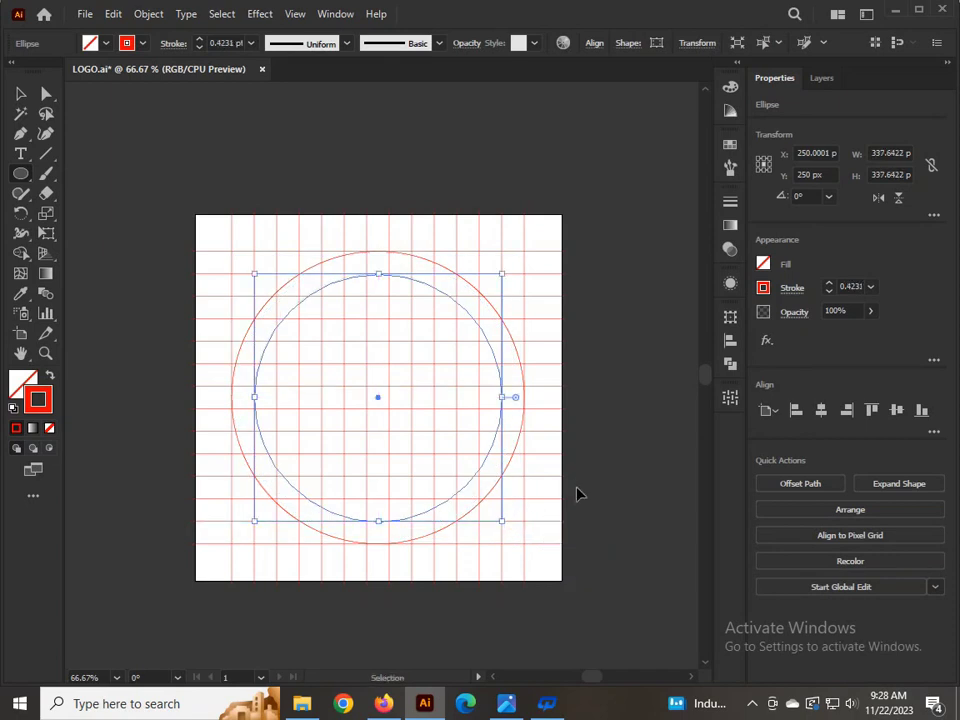
{"action": "mouse_move", "coordinate": [500, 522]}
{"action": "left_mouse_down"}
{"action": "mouse_move", "coordinate": [512, 518]}
{"action": "mouse_move", "coordinate": [486, 499]}
{"action": "left_mouse_up"}
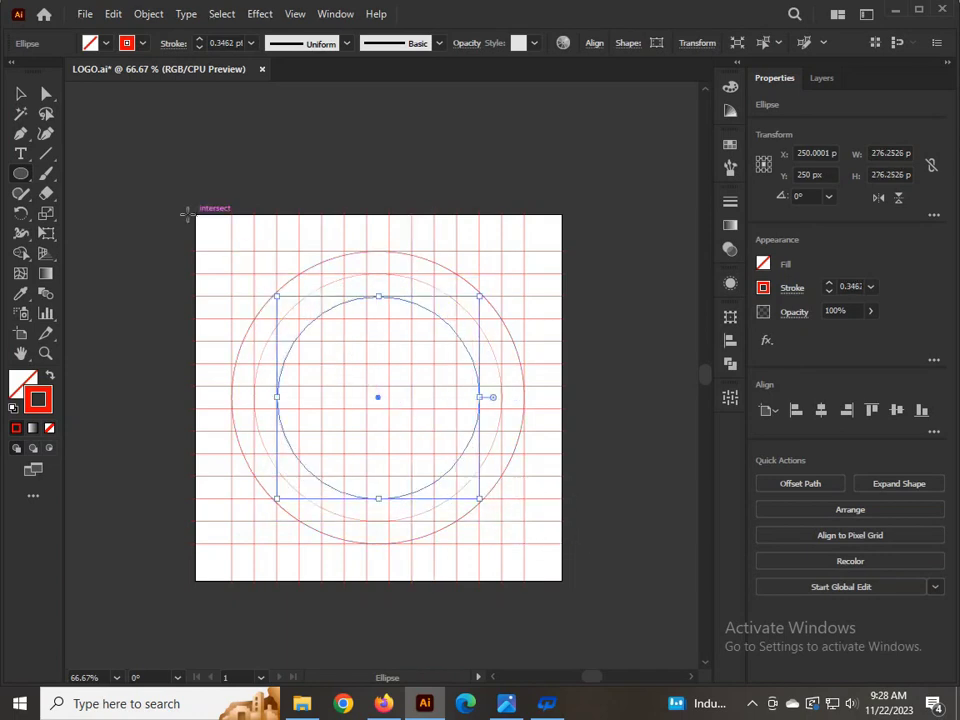
- Make a concentric scaled-down copy of the outermost circle, about 368 px wide, between the two largest circles
{"action": "left_click", "coordinate": [30, 94]}
{"action": "left_click", "coordinate": [221, 141]}
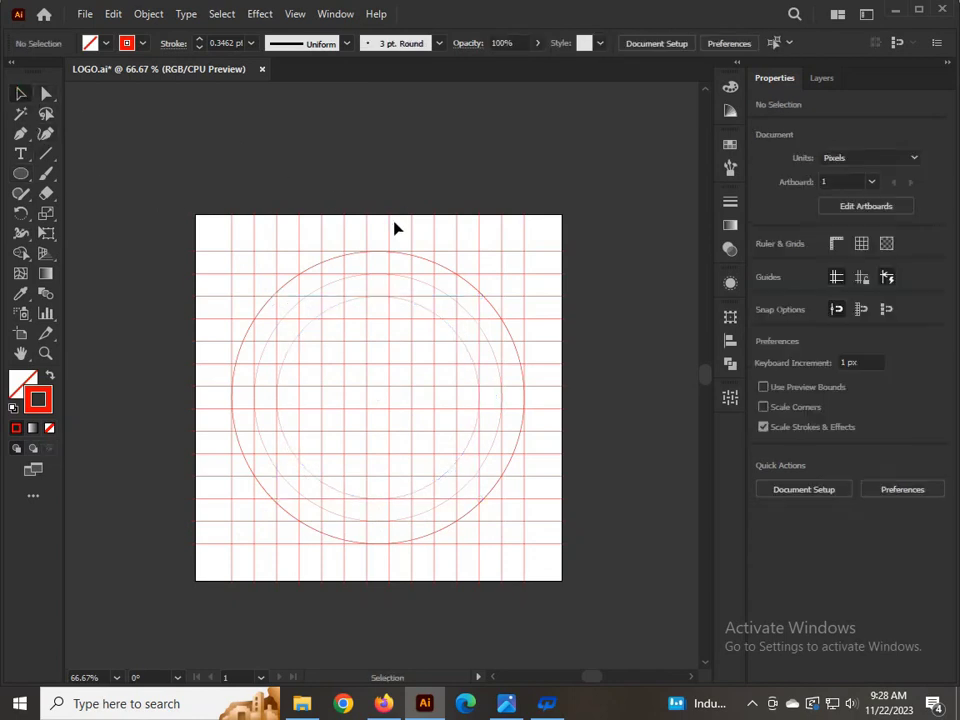
{"action": "left_click", "coordinate": [444, 267]}
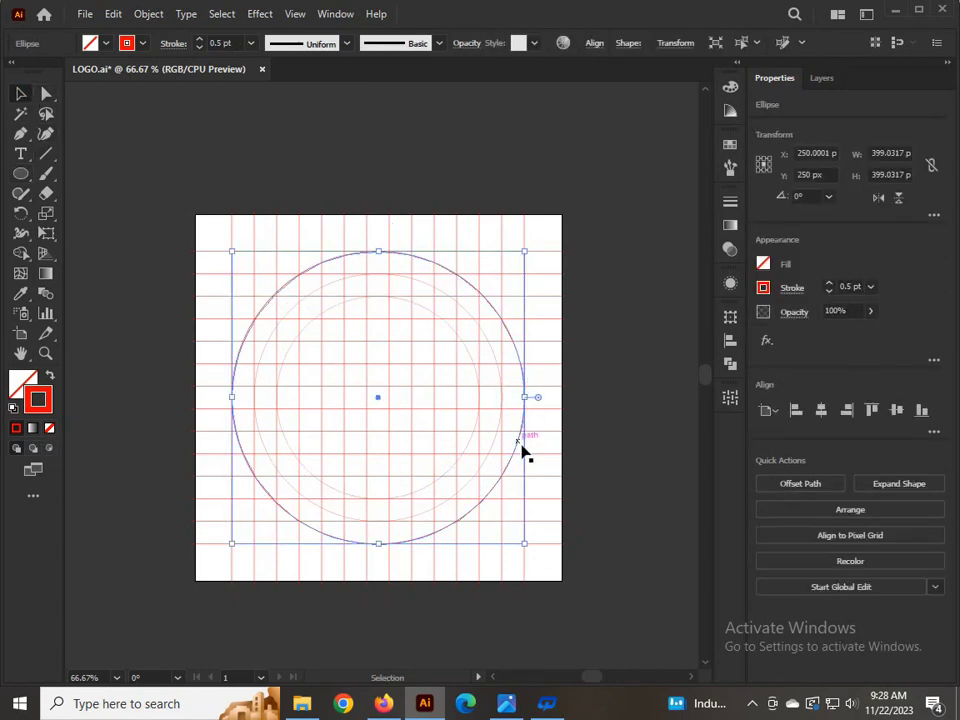
{"action": "key", "text": "a"}
{"action": "key", "text": "v"}
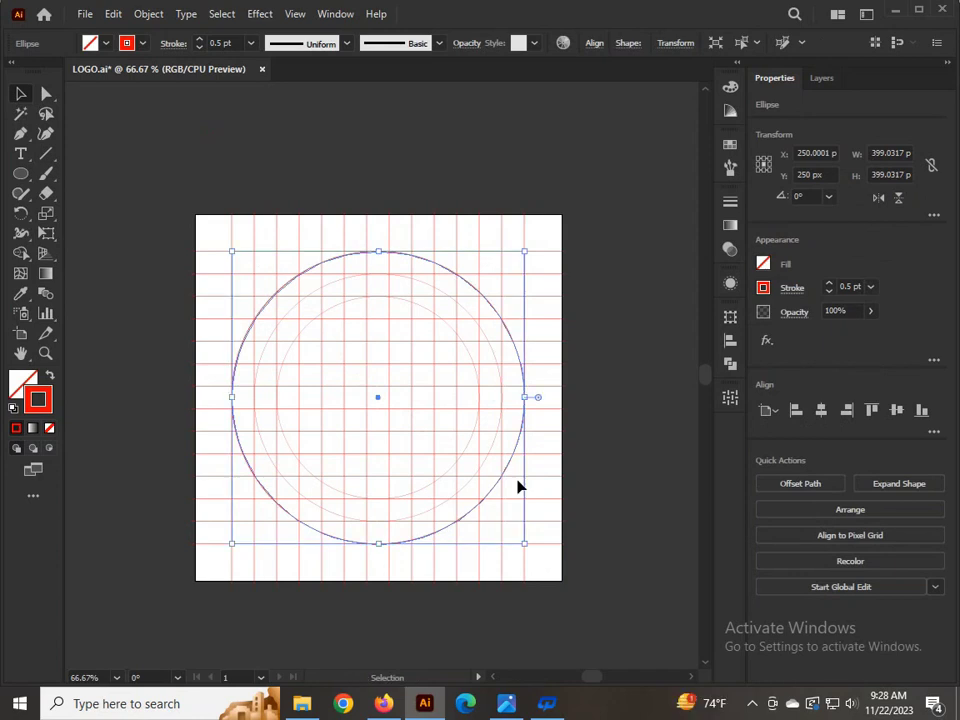
{"action": "left_click_drag", "start_coordinate": [524, 545], "coordinate": [511, 528]}
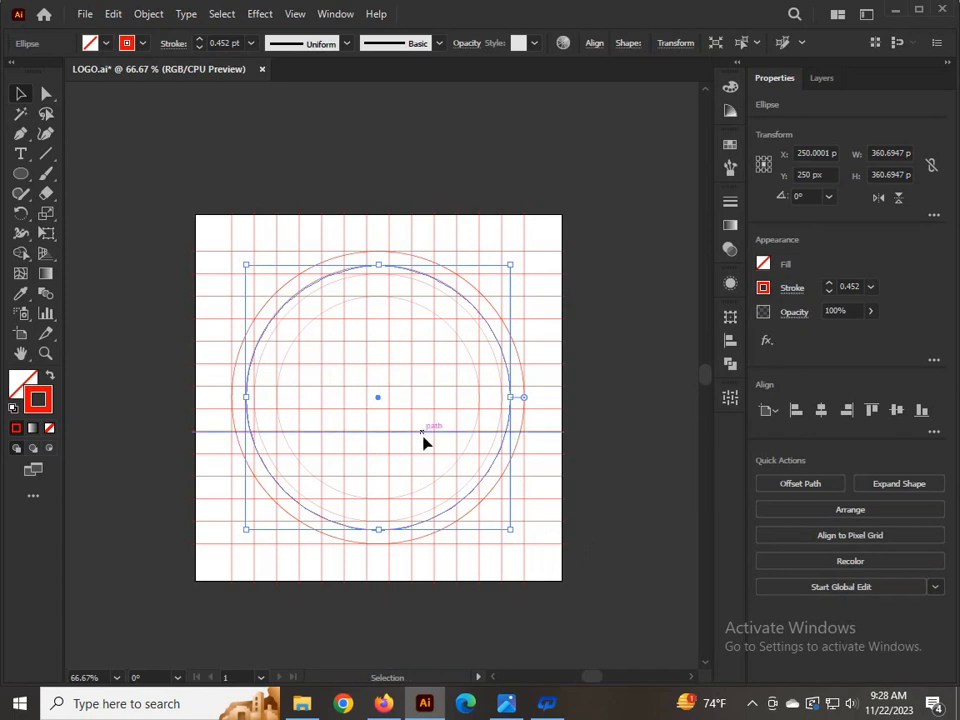
{"action": "left_click_drag", "start_coordinate": [511, 531], "coordinate": [514, 532]}
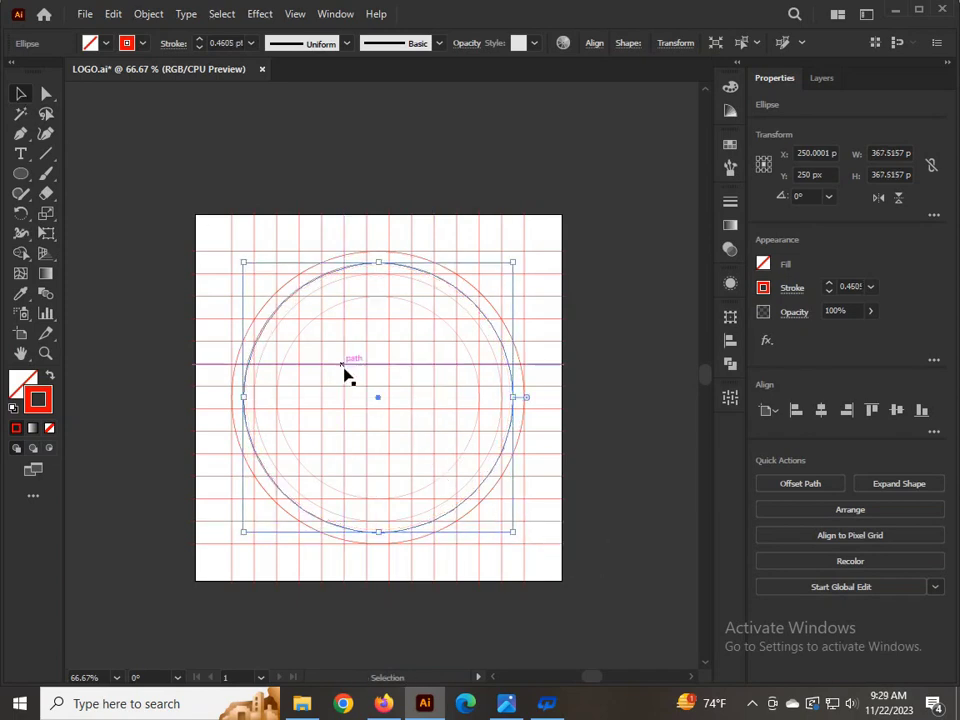
- Select the whole grid with all circles for the Shape Builder tool and set the fill to red
{"action": "left_click", "coordinate": [186, 122]}
{"action": "left_click_drag", "start_coordinate": [190, 172], "coordinate": [598, 593]}
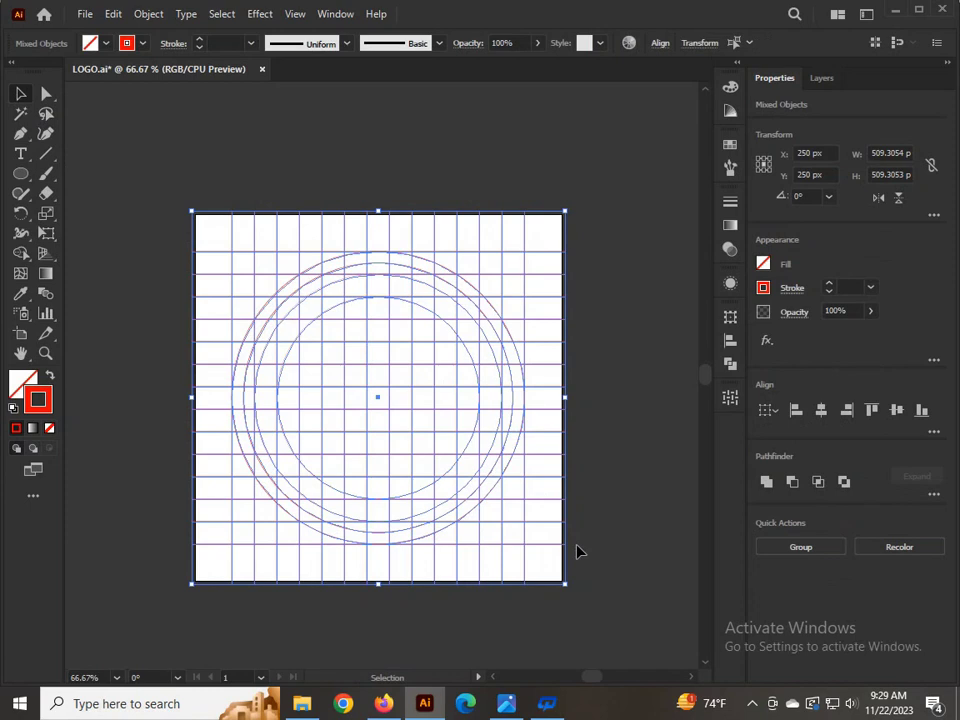
{"action": "left_click", "coordinate": [19, 254]}
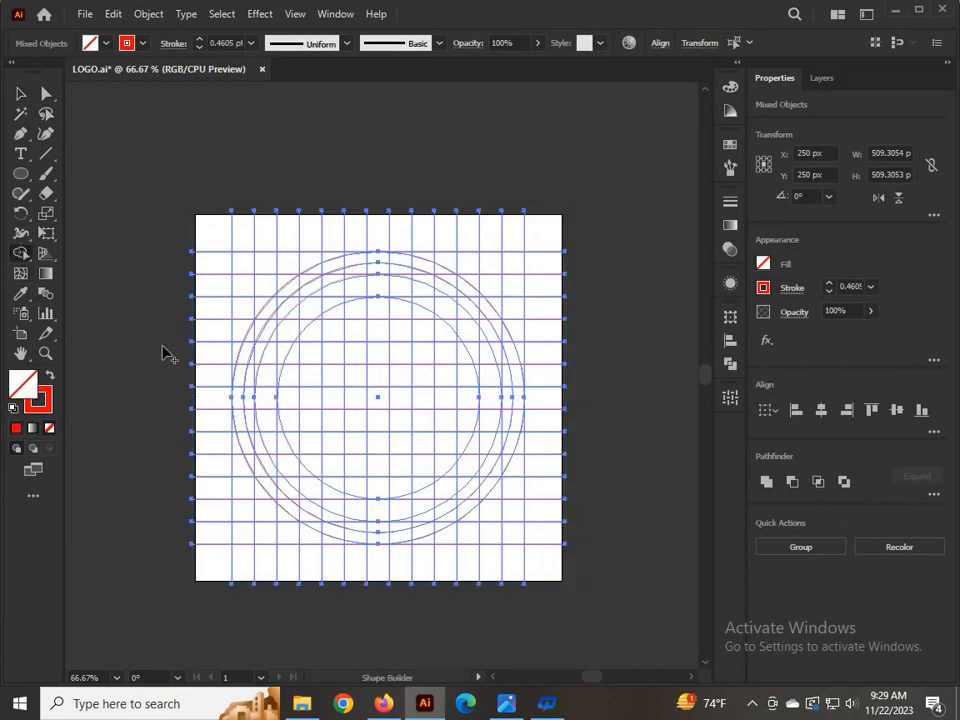
{"action": "scroll", "coordinate": [396, 463], "scroll_direction": "down", "scroll_amount": 1}
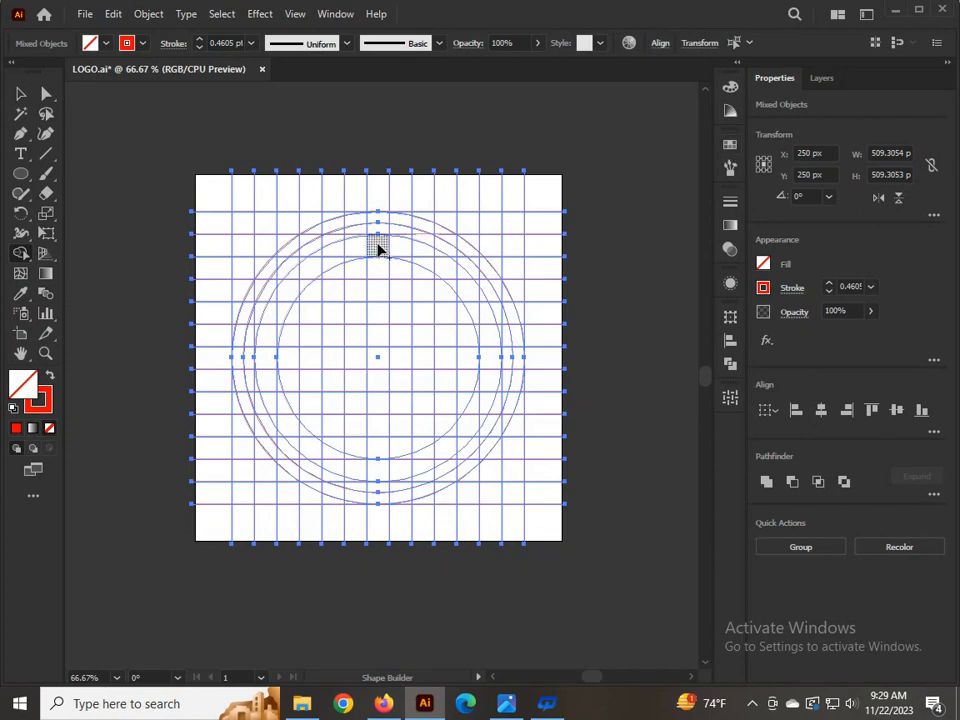
{"action": "left_click", "coordinate": [729, 146]}
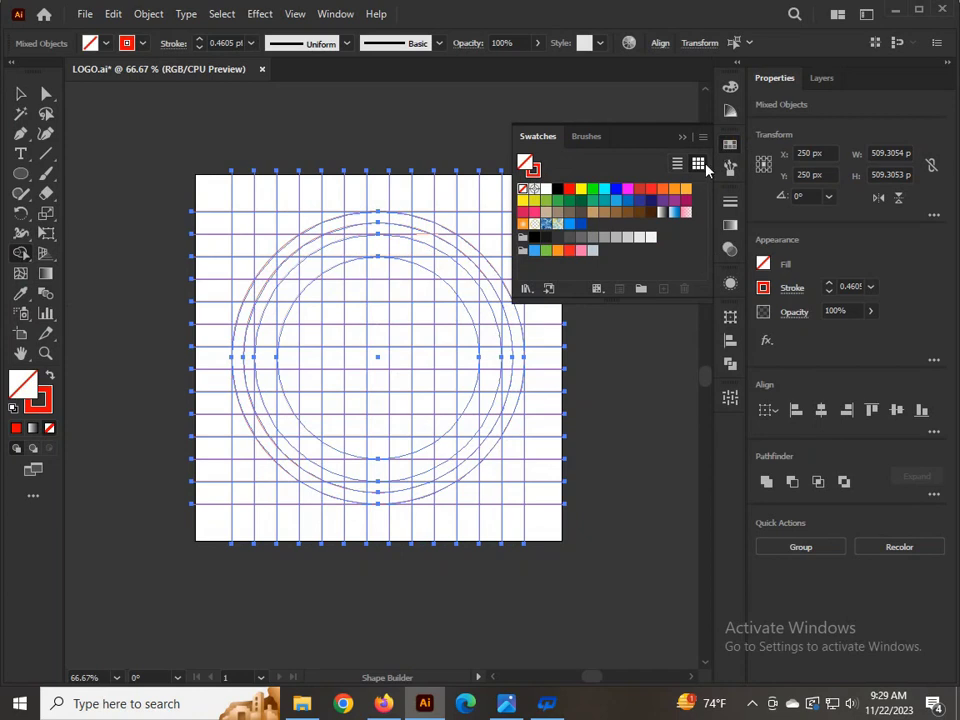
{"action": "left_click", "coordinate": [571, 189]}
{"action": "left_click", "coordinate": [680, 143]}
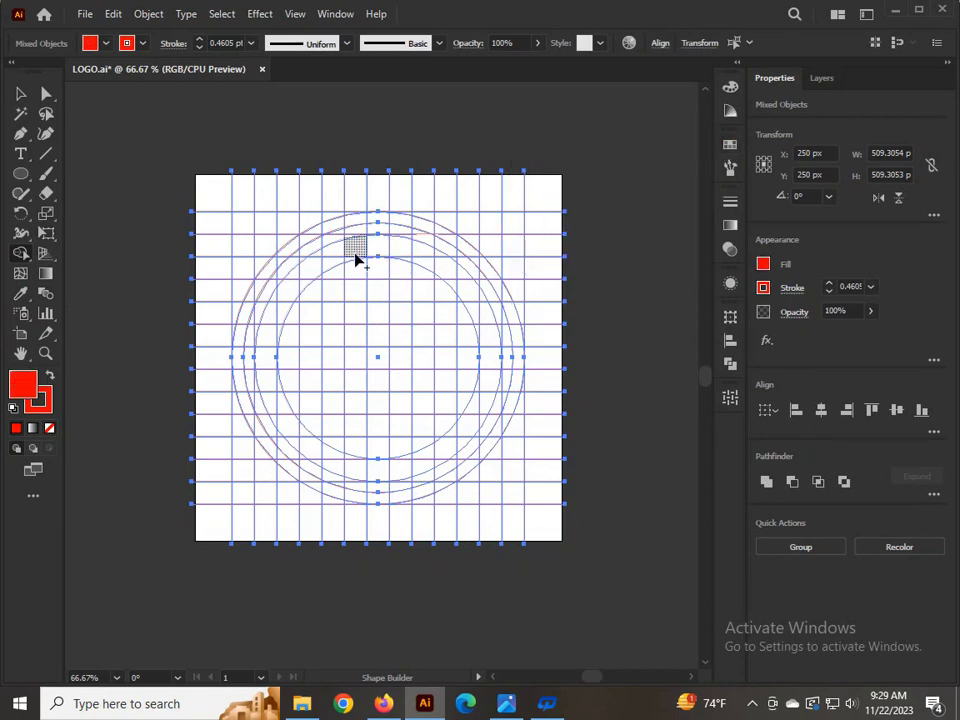
- Merge the grid cells of a short upper vertical bar and the upper-left arc between the two innermost circles into one red shape
{"action": "left_click_drag", "start_coordinate": [334, 252], "coordinate": [334, 310]}
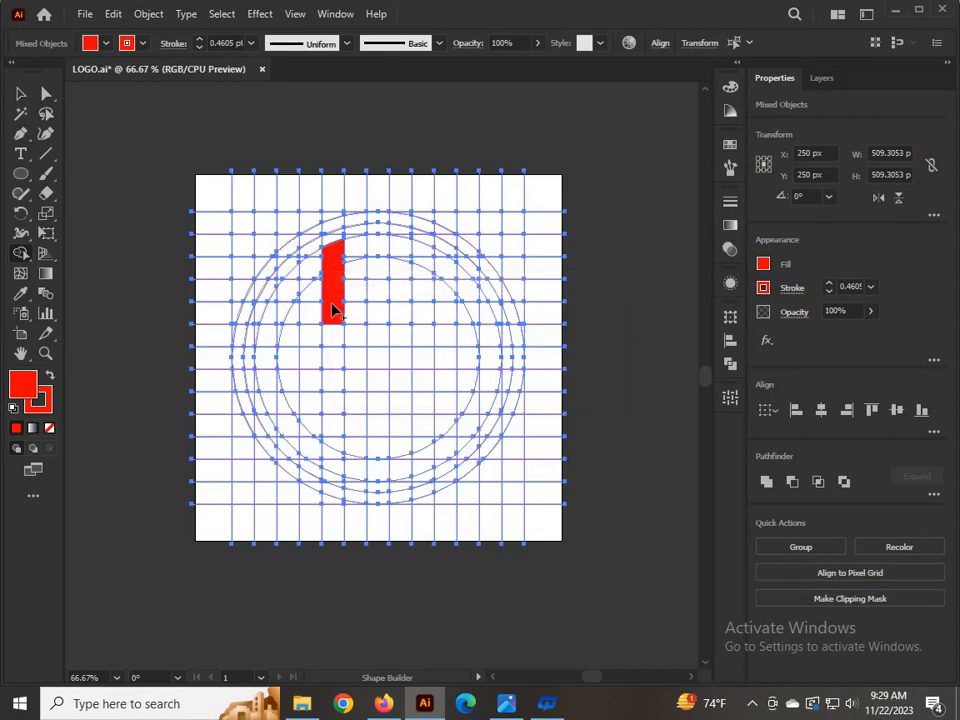
{"action": "scroll", "coordinate": [333, 266], "scroll_direction": "up", "scroll_amount": 3}
{"action": "mouse_move", "coordinate": [366, 236]}
{"action": "left_mouse_down"}
{"action": "mouse_move", "coordinate": [297, 297]}
{"action": "mouse_move", "coordinate": [210, 433]}
{"action": "mouse_move", "coordinate": [195, 581]}
{"action": "left_mouse_up"}
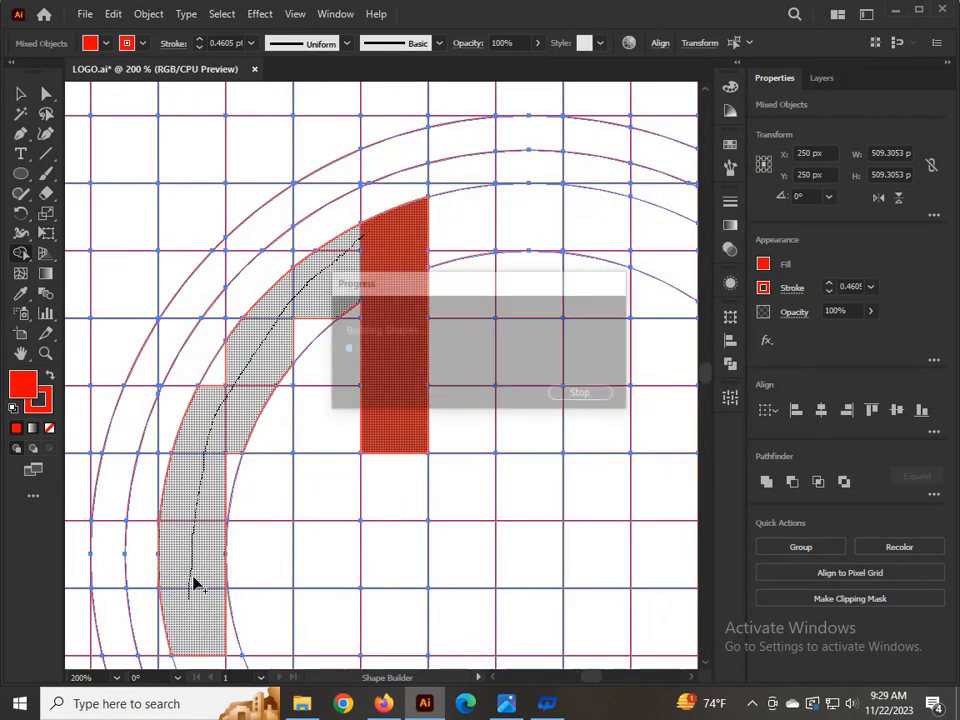
{"action": "mouse_move", "coordinate": [222, 484]}
{"action": "left_mouse_down"}
{"action": "mouse_move", "coordinate": [236, 454]}
{"action": "mouse_move", "coordinate": [222, 390]}
{"action": "left_mouse_up"}
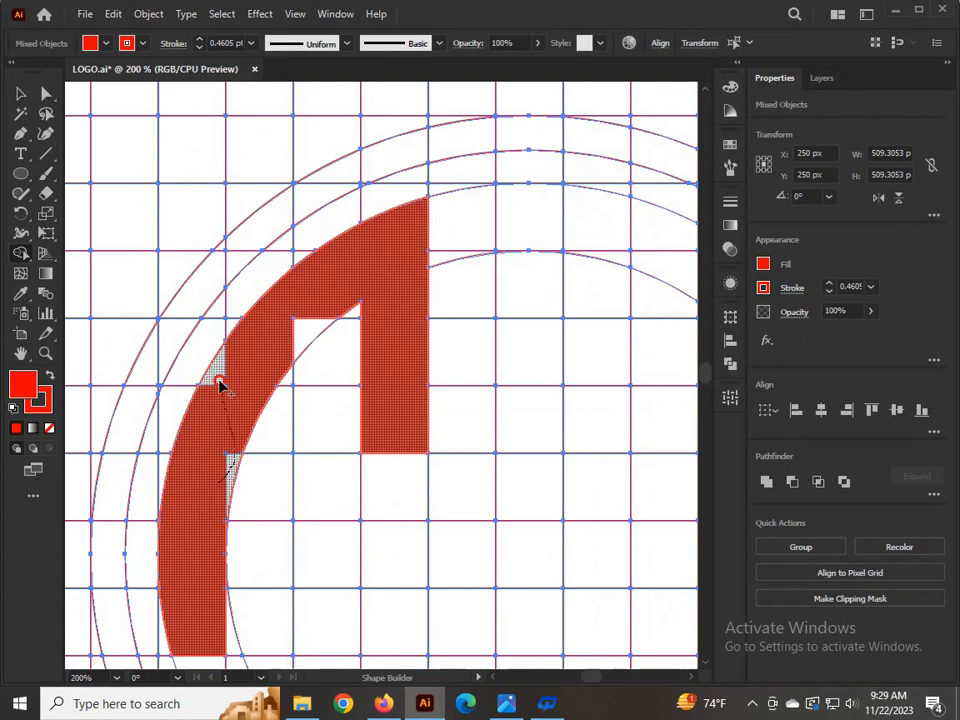
{"action": "left_click_drag", "start_coordinate": [270, 352], "coordinate": [318, 316]}
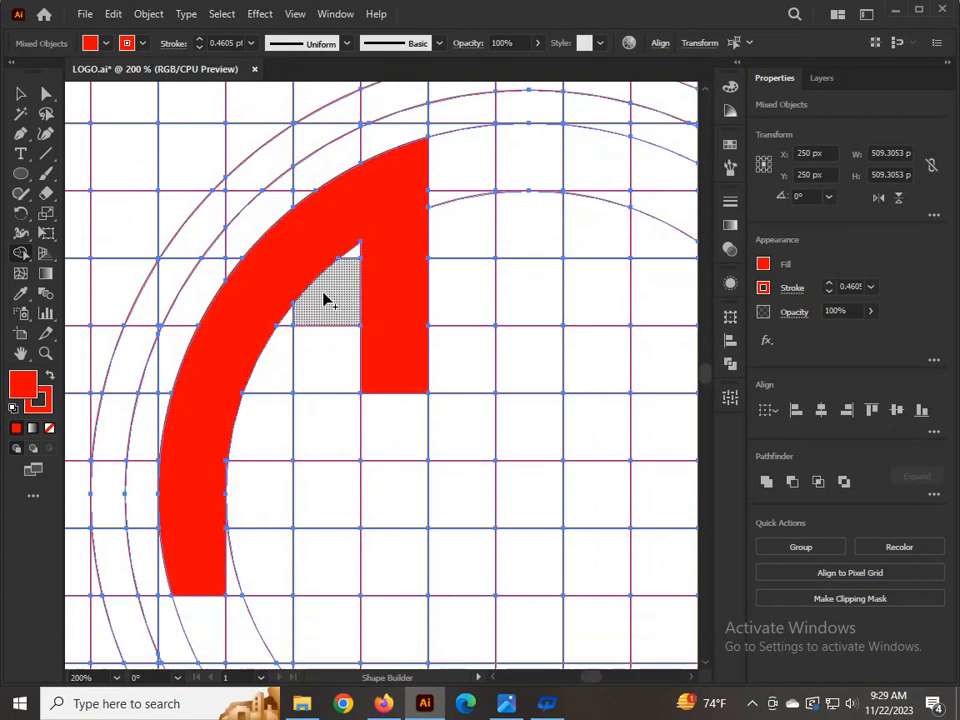
- Extend the red arc between the two innermost circles down the left side until it ends level with the short bar's outer edge
{"action": "scroll", "coordinate": [199, 387], "scroll_direction": "down", "scroll_amount": 4}
{"action": "scroll", "coordinate": [199, 387], "scroll_direction": "down", "scroll_amount": 2}
{"action": "mouse_move", "coordinate": [210, 319]}
{"action": "left_mouse_down"}
{"action": "mouse_move", "coordinate": [240, 409]}
{"action": "mouse_move", "coordinate": [219, 392]}
{"action": "mouse_move", "coordinate": [228, 301]}
{"action": "mouse_move", "coordinate": [326, 367]}
{"action": "mouse_move", "coordinate": [387, 425]}
{"action": "mouse_move", "coordinate": [348, 414]}
{"action": "mouse_move", "coordinate": [283, 366]}
{"action": "left_mouse_up"}
{"action": "scroll", "coordinate": [234, 345], "scroll_direction": "down", "scroll_amount": 2}
{"action": "mouse_move", "coordinate": [345, 413]}
{"action": "left_mouse_down"}
{"action": "mouse_move", "coordinate": [351, 422]}
{"action": "mouse_move", "coordinate": [345, 415]}
{"action": "left_mouse_up"}
{"action": "scroll", "coordinate": [336, 400], "scroll_direction": "down", "scroll_amount": 3}
{"action": "scroll", "coordinate": [346, 399], "scroll_direction": "up", "scroll_amount": 1}
{"action": "scroll", "coordinate": [343, 414], "scroll_direction": "up", "scroll_amount": 4}
{"action": "scroll", "coordinate": [345, 421], "scroll_direction": "down", "scroll_amount": 3}
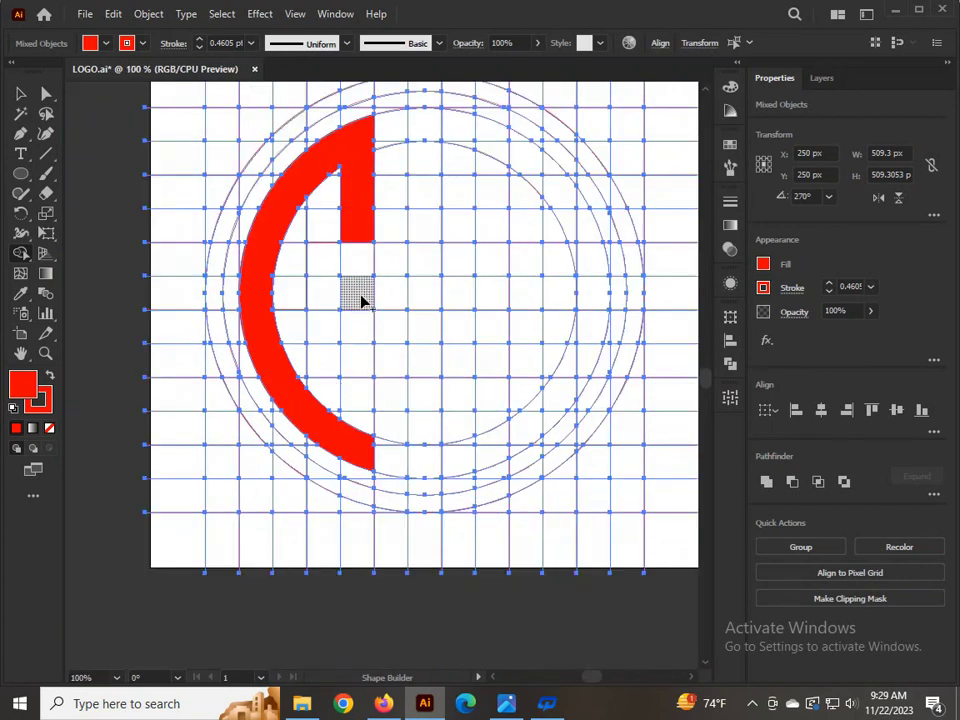
- Merge a lower vertical bar and a short crossbar onto the arc to complete the G, and fill a full-height bar through the center
{"action": "mouse_move", "coordinate": [362, 300]}
{"action": "left_mouse_down"}
{"action": "mouse_move", "coordinate": [360, 435]}
{"action": "mouse_move", "coordinate": [360, 412]}
{"action": "left_mouse_up"}
{"action": "left_click_drag", "start_coordinate": [332, 300], "coordinate": [352, 305]}
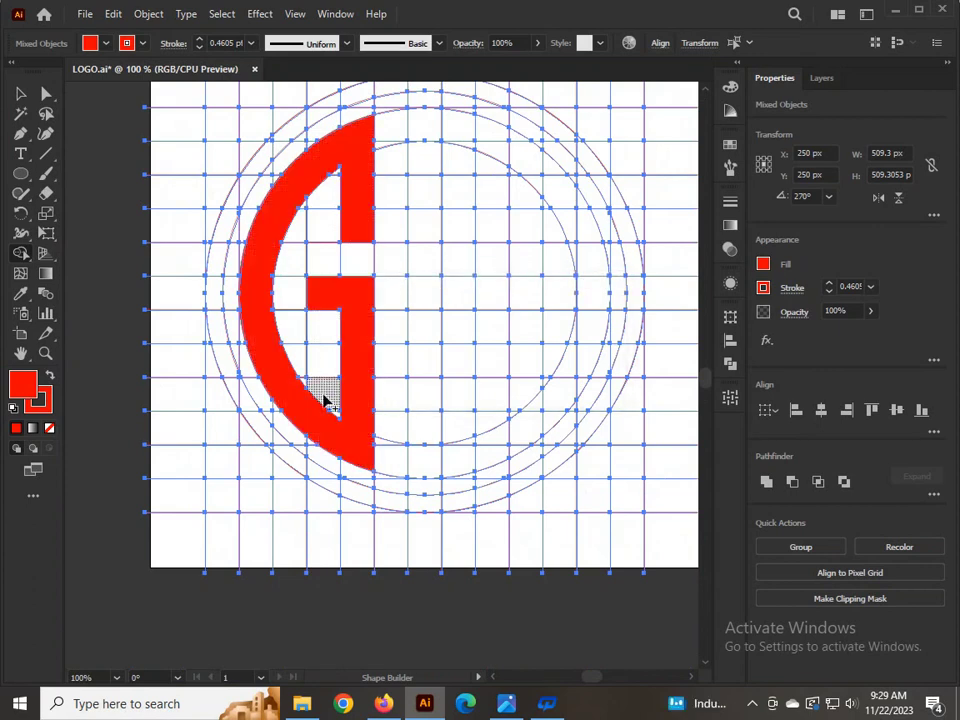
{"action": "scroll", "coordinate": [397, 393], "scroll_direction": "up", "scroll_amount": 2}
{"action": "mouse_move", "coordinate": [429, 160]}
{"action": "left_mouse_down"}
{"action": "mouse_move", "coordinate": [438, 230]}
{"action": "mouse_move", "coordinate": [426, 506]}
{"action": "left_mouse_up"}
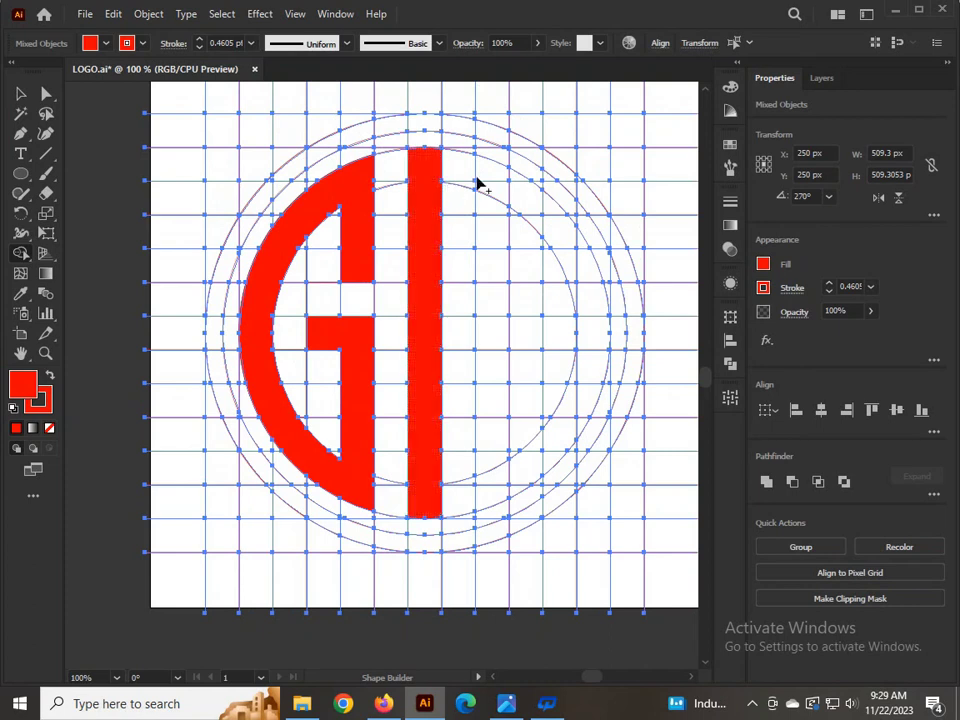
- Build the right-hand red shape from an upper vertical bar, a crossbar, the lower-right arc between the innermost circles and a lower vertical bar
{"action": "mouse_move", "coordinate": [490, 178]}
{"action": "left_mouse_down"}
{"action": "mouse_move", "coordinate": [486, 332]}
{"action": "mouse_move", "coordinate": [592, 330]}
{"action": "mouse_move", "coordinate": [579, 397]}
{"action": "mouse_move", "coordinate": [553, 445]}
{"action": "mouse_move", "coordinate": [493, 493]}
{"action": "mouse_move", "coordinate": [492, 405]}
{"action": "left_mouse_up"}
{"action": "scroll", "coordinate": [583, 403], "scroll_direction": "up", "scroll_amount": 4}
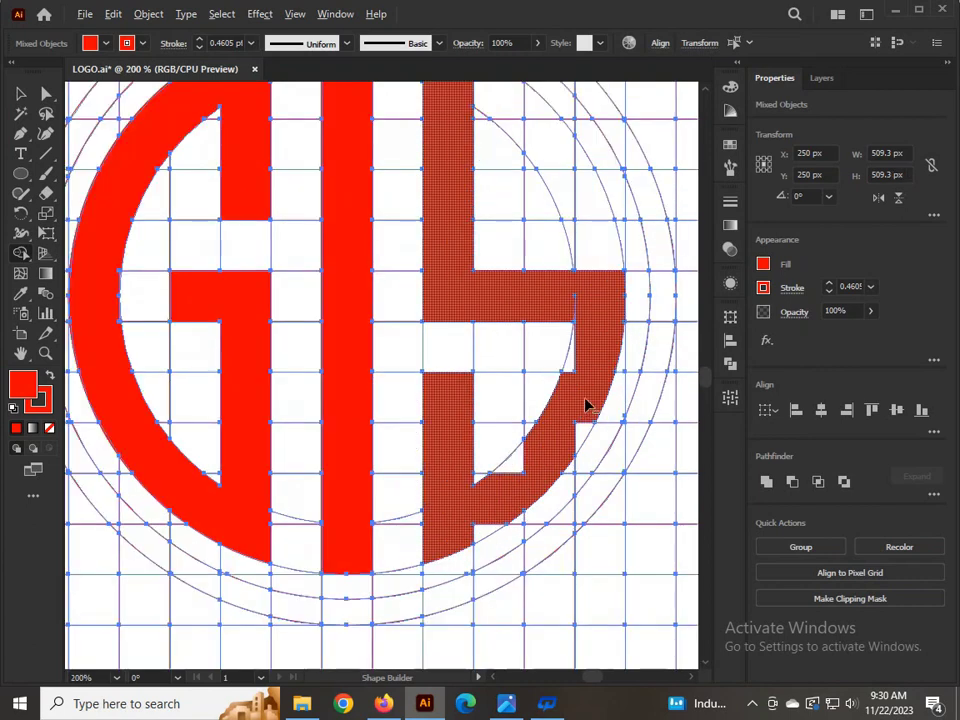
{"action": "mouse_move", "coordinate": [570, 289]}
{"action": "left_mouse_down"}
{"action": "mouse_move", "coordinate": [538, 341]}
{"action": "mouse_move", "coordinate": [581, 446]}
{"action": "mouse_move", "coordinate": [562, 496]}
{"action": "mouse_move", "coordinate": [548, 466]}
{"action": "left_mouse_up"}
{"action": "scroll", "coordinate": [576, 225], "scroll_direction": "down", "scroll_amount": 4}
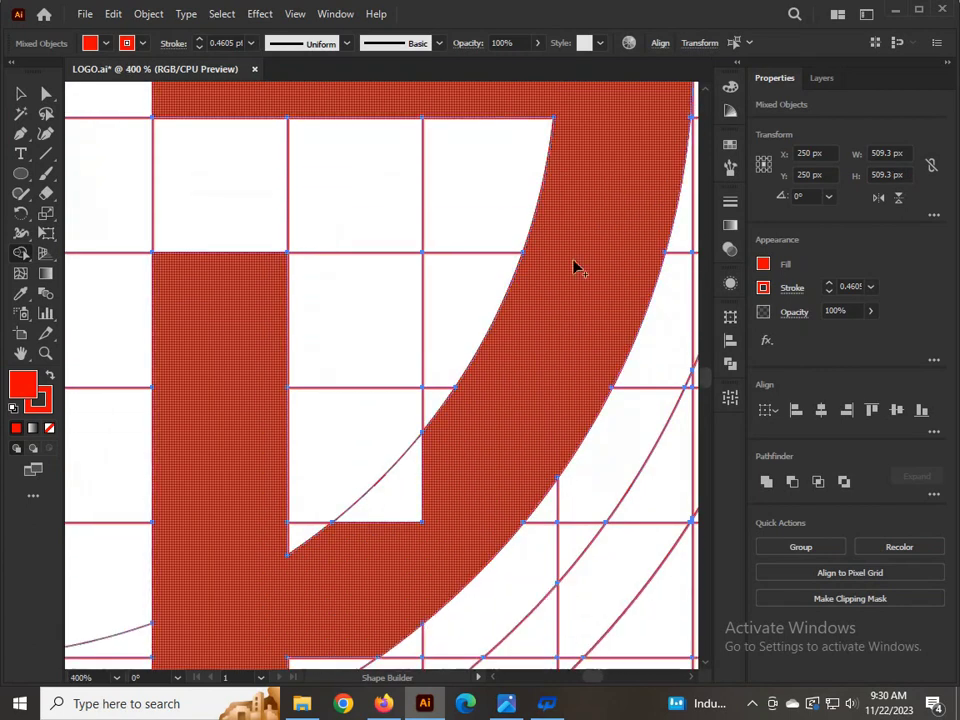
{"action": "mouse_move", "coordinate": [433, 316]}
{"action": "left_mouse_down"}
{"action": "mouse_move", "coordinate": [341, 457]}
{"action": "mouse_move", "coordinate": [268, 526]}
{"action": "left_mouse_up"}
{"action": "scroll", "coordinate": [487, 272], "scroll_direction": "down", "scroll_amount": 4}
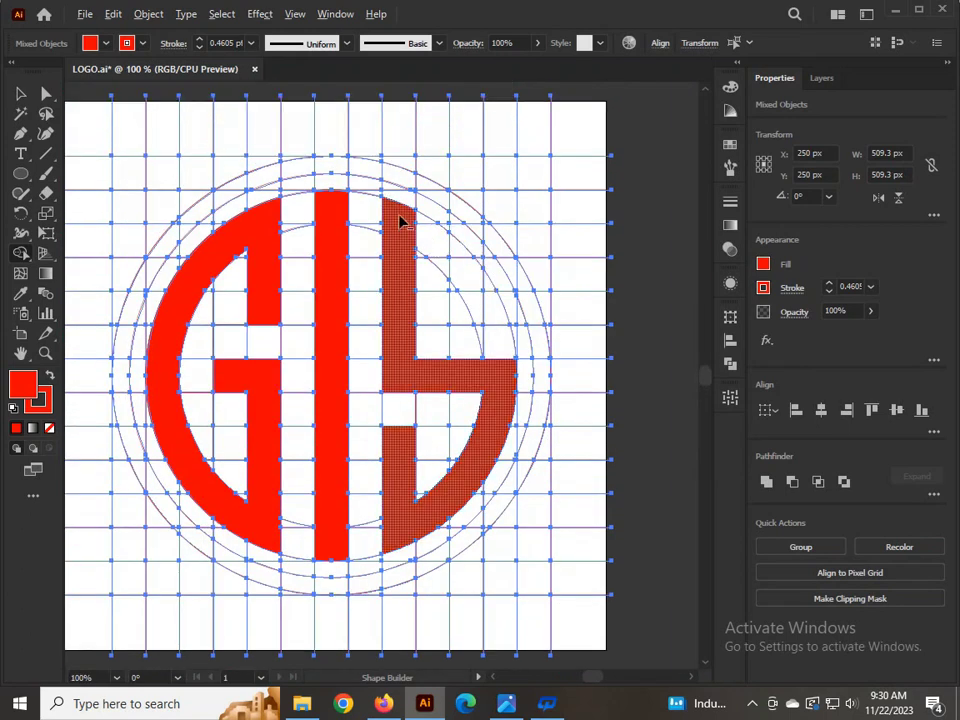
- Merge the upper-right arc cells between the two innermost circles into the right-hand red shape, leaving a gap above the crossbar
{"action": "scroll", "coordinate": [399, 216], "scroll_direction": "up", "scroll_amount": 2}
{"action": "mouse_move", "coordinate": [428, 233]}
{"action": "left_mouse_down"}
{"action": "mouse_move", "coordinate": [508, 297]}
{"action": "mouse_move", "coordinate": [578, 399]}
{"action": "mouse_move", "coordinate": [562, 401]}
{"action": "mouse_move", "coordinate": [574, 369]}
{"action": "mouse_move", "coordinate": [401, 236]}
{"action": "left_mouse_up"}
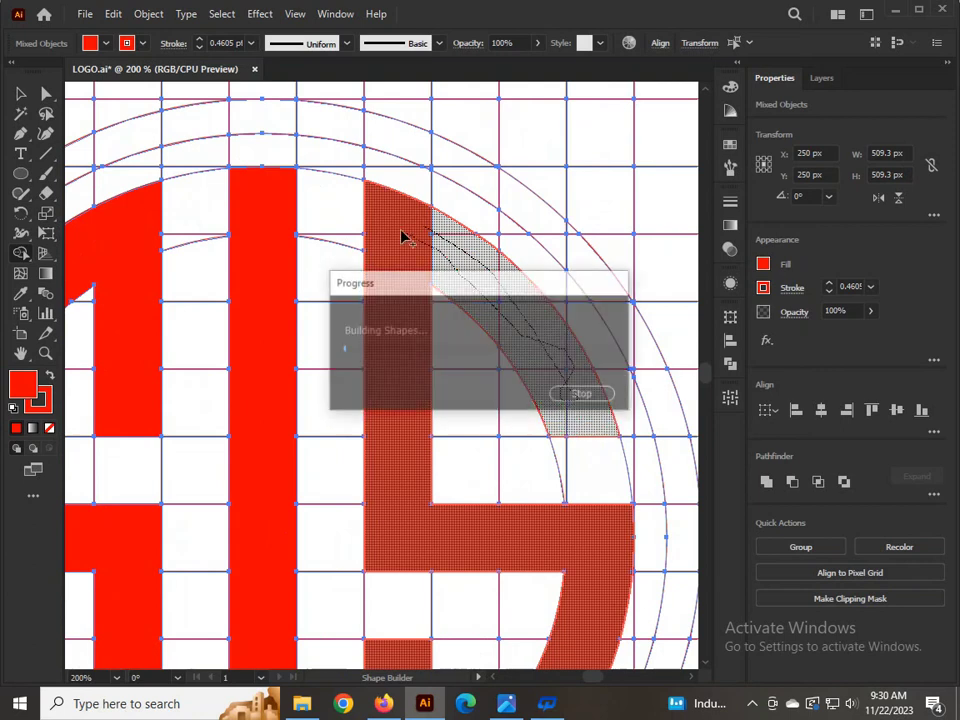
{"action": "scroll", "coordinate": [401, 245], "scroll_direction": "down", "scroll_amount": 2}
{"action": "scroll", "coordinate": [403, 249], "scroll_direction": "down", "scroll_amount": 1}
- Clear the upper-right cells of the narrow ring directly outside the inner red shapes to leave a white gap
{"action": "scroll", "coordinate": [422, 216], "scroll_direction": "up", "scroll_amount": 4}
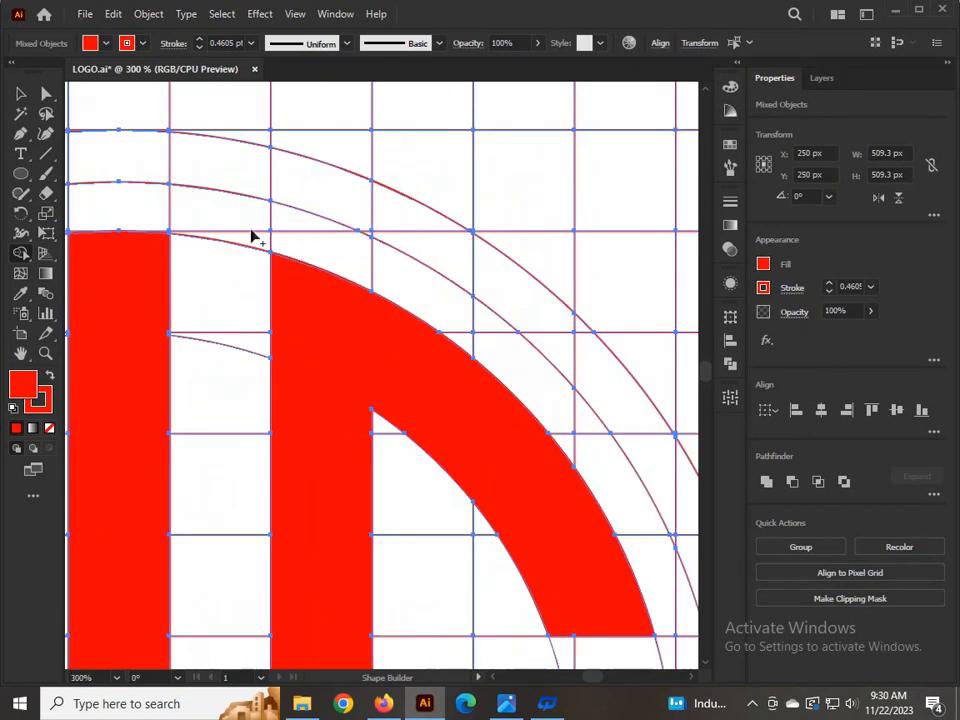
{"action": "mouse_move", "coordinate": [210, 217]}
{"action": "left_mouse_down"}
{"action": "mouse_move", "coordinate": [373, 265]}
{"action": "mouse_move", "coordinate": [264, 222]}
{"action": "mouse_move", "coordinate": [344, 246]}
{"action": "mouse_move", "coordinate": [508, 359]}
{"action": "mouse_move", "coordinate": [481, 317]}
{"action": "mouse_move", "coordinate": [462, 313]}
{"action": "mouse_move", "coordinate": [517, 360]}
{"action": "mouse_move", "coordinate": [490, 328]}
{"action": "left_mouse_up"}
{"action": "scroll", "coordinate": [495, 324], "scroll_direction": "down", "scroll_amount": 2}
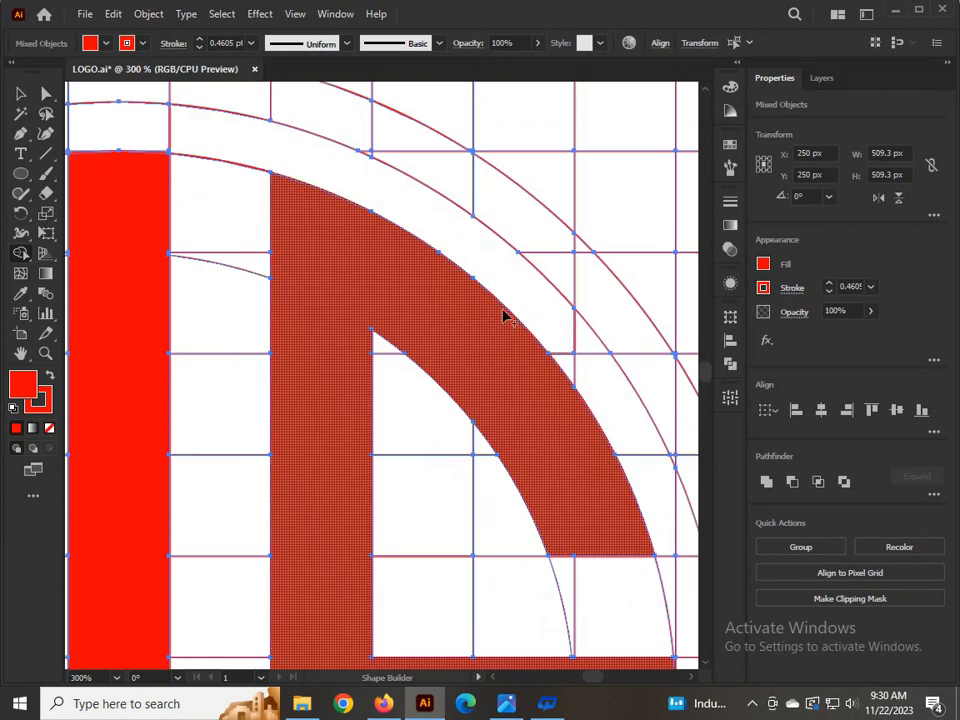
{"action": "left_click_drag", "start_coordinate": [553, 309], "coordinate": [618, 386]}
{"action": "left_click_drag", "start_coordinate": [562, 340], "coordinate": [582, 371]}
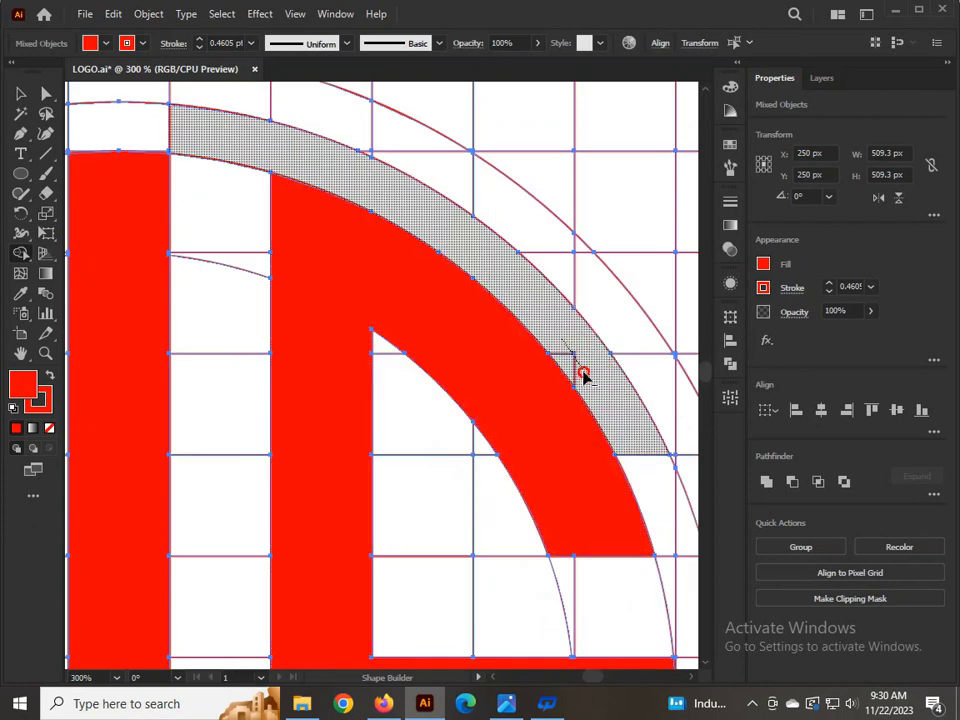
- Merge the outermost ring's right-hand cells into a red arc from the center bar's right edge down to the crossbar's lower edge
{"action": "mouse_move", "coordinate": [512, 208]}
{"action": "left_mouse_down"}
{"action": "mouse_move", "coordinate": [557, 259]}
{"action": "mouse_move", "coordinate": [600, 285]}
{"action": "mouse_move", "coordinate": [560, 240]}
{"action": "left_mouse_up"}
{"action": "scroll", "coordinate": [360, 214], "scroll_direction": "up", "scroll_amount": 3}
{"action": "mouse_move", "coordinate": [218, 198]}
{"action": "left_mouse_down"}
{"action": "mouse_move", "coordinate": [390, 260]}
{"action": "mouse_move", "coordinate": [460, 312]}
{"action": "left_mouse_up"}
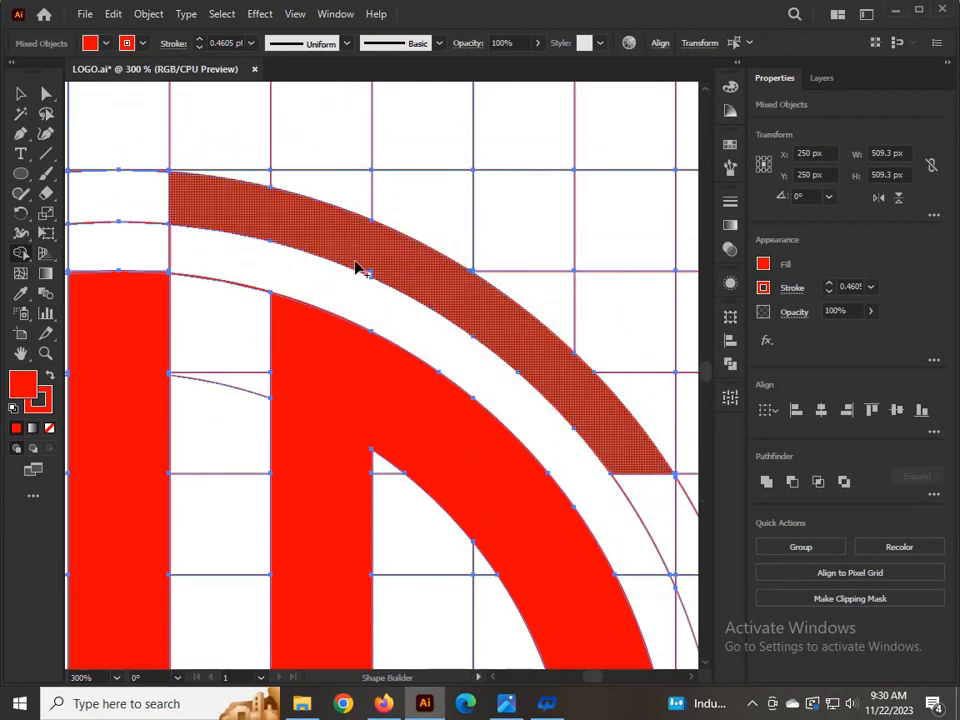
{"action": "scroll", "coordinate": [360, 265], "scroll_direction": "up", "scroll_amount": 4}
{"action": "left_click_drag", "start_coordinate": [373, 277], "coordinate": [405, 316]}
{"action": "scroll", "coordinate": [400, 308], "scroll_direction": "down", "scroll_amount": 8}
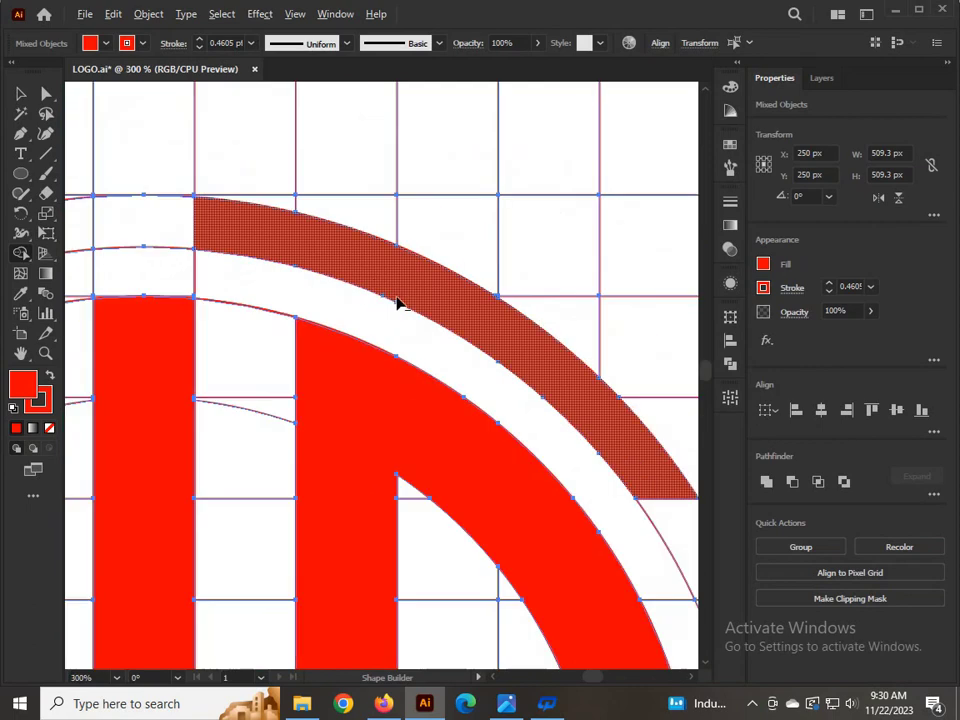
{"action": "scroll", "coordinate": [469, 283], "scroll_direction": "up", "scroll_amount": 4}
{"action": "mouse_move", "coordinate": [418, 164]}
{"action": "left_mouse_down"}
{"action": "mouse_move", "coordinate": [490, 278]}
{"action": "mouse_move", "coordinate": [530, 420]}
{"action": "mouse_move", "coordinate": [542, 538]}
{"action": "left_mouse_up"}
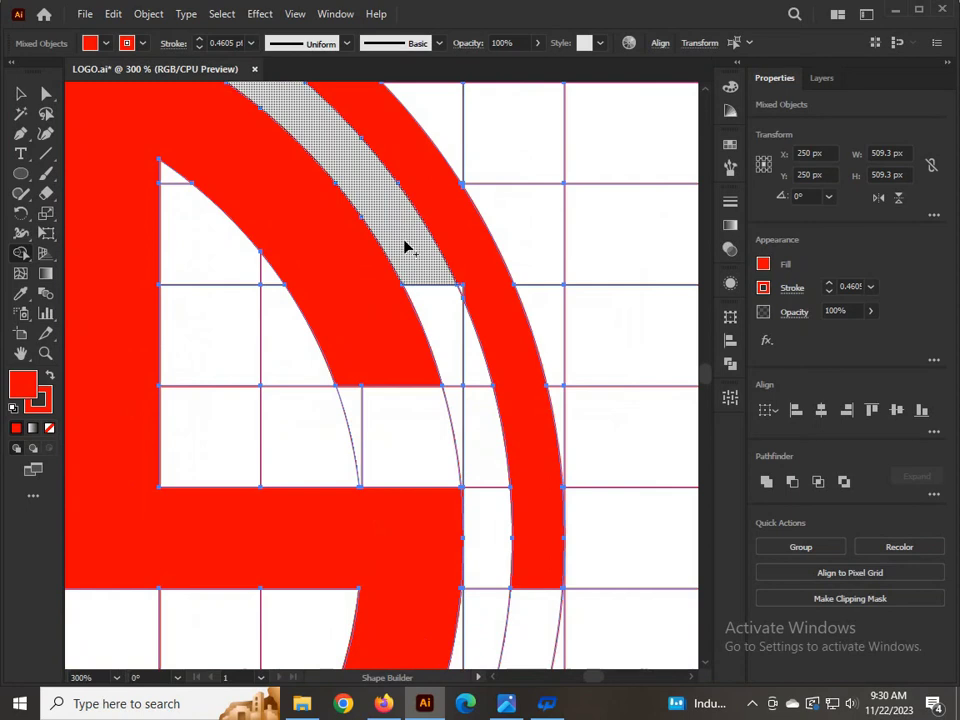
- Clear the small sliver and leftover grid segments from the gap ring between the upper-right shape and the outer red arc
{"action": "mouse_move", "coordinate": [407, 247]}
{"action": "left_mouse_down"}
{"action": "mouse_move", "coordinate": [467, 435]}
{"action": "mouse_move", "coordinate": [484, 553]}
{"action": "mouse_move", "coordinate": [465, 365]}
{"action": "mouse_move", "coordinate": [473, 456]}
{"action": "mouse_move", "coordinate": [473, 330]}
{"action": "left_mouse_up"}
{"action": "scroll", "coordinate": [463, 285], "scroll_direction": "up", "scroll_amount": 3}
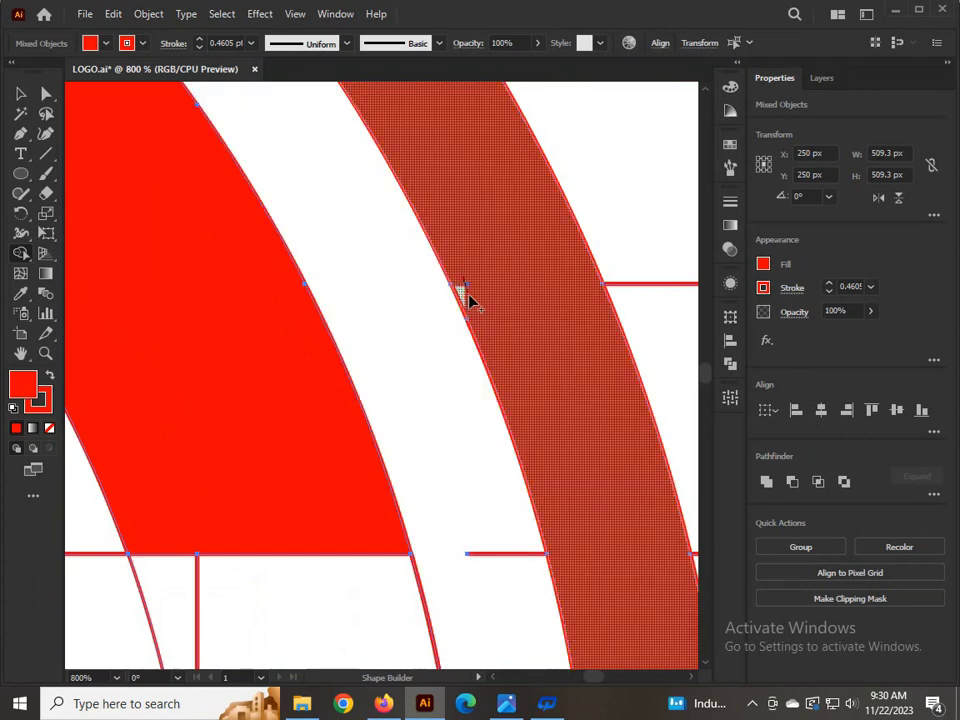
{"action": "scroll", "coordinate": [467, 313], "scroll_direction": "down", "scroll_amount": 3}
{"action": "scroll", "coordinate": [467, 249], "scroll_direction": "up", "scroll_amount": 3}
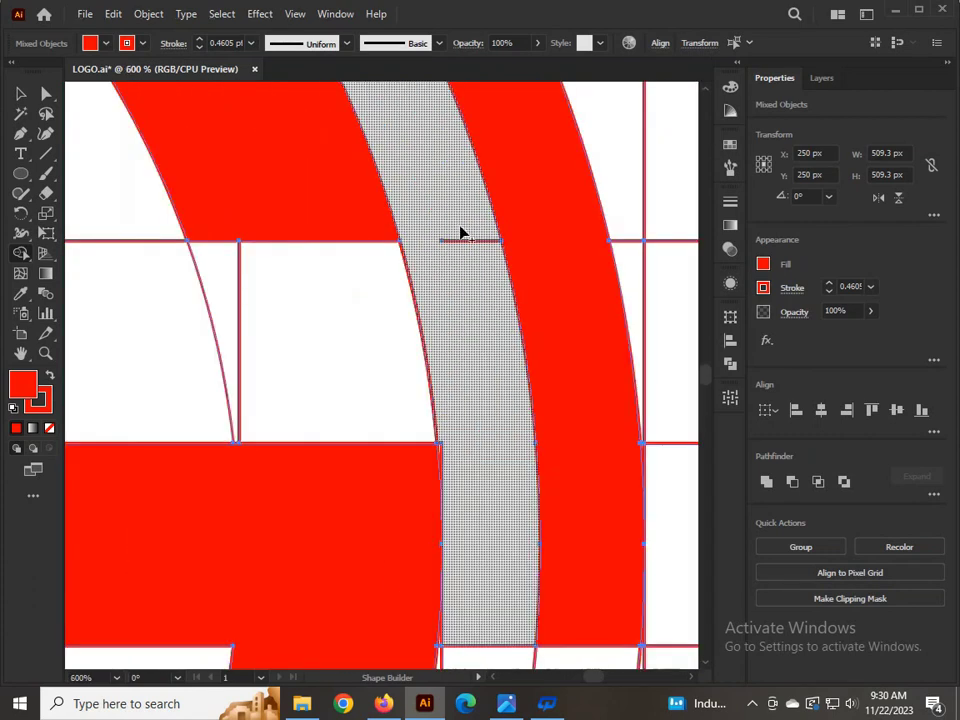
{"action": "left_click", "coordinate": [470, 258], "text": "alt"}
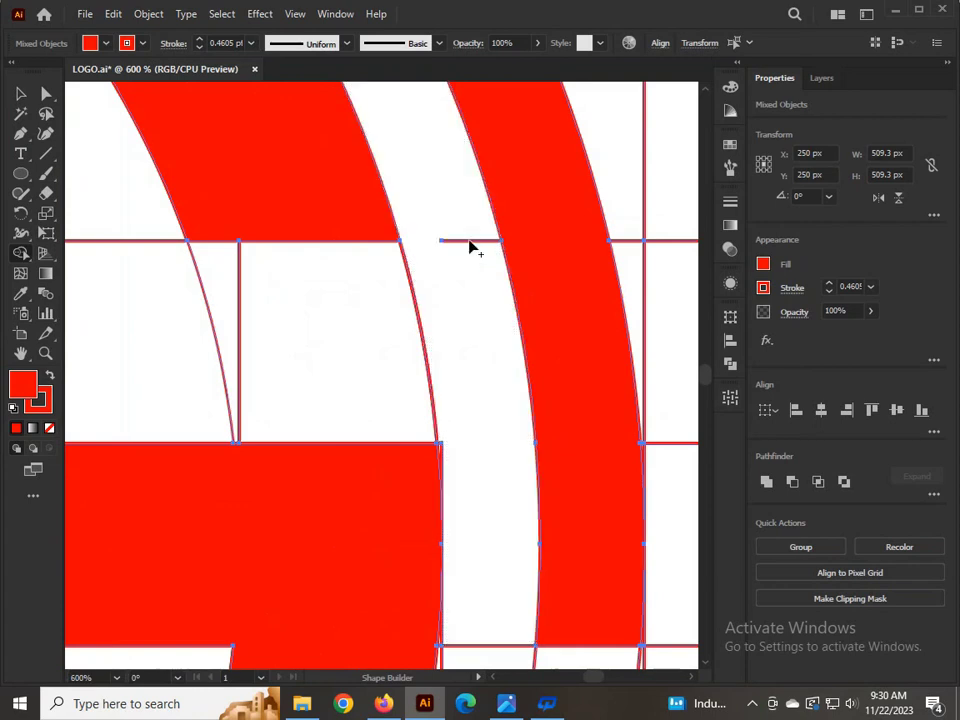
{"action": "left_click", "coordinate": [470, 252]}
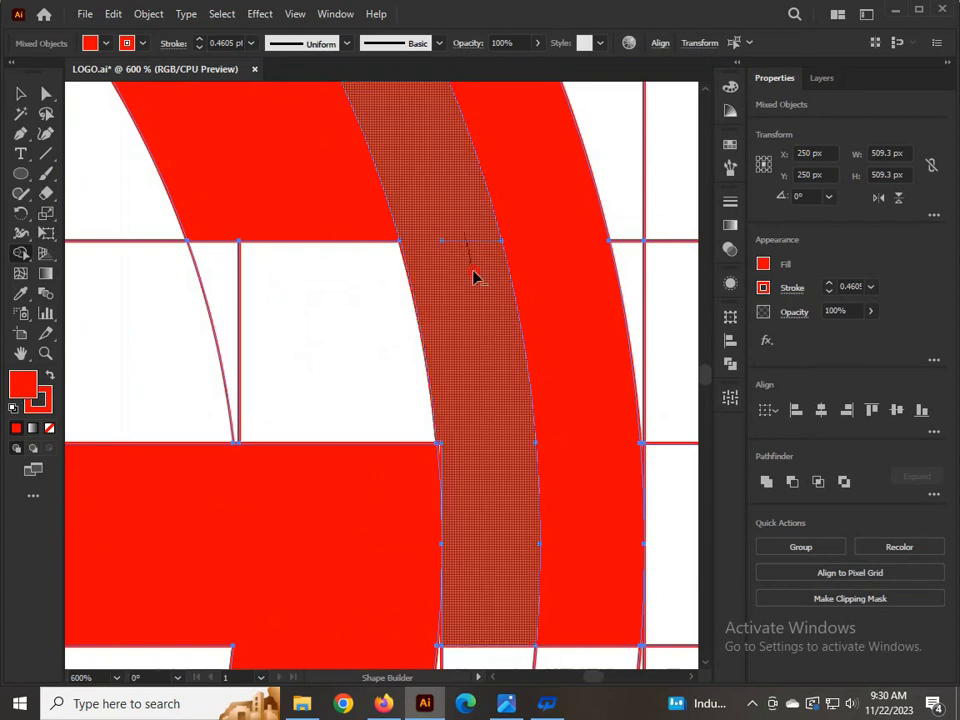
{"action": "left_click", "coordinate": [476, 288], "text": "alt"}
- Clear the gap ring's cells below the crossbar and remove the tiny sliver at the crossbar's lower outer corner
{"action": "scroll", "coordinate": [477, 290], "scroll_direction": "down", "scroll_amount": 5}
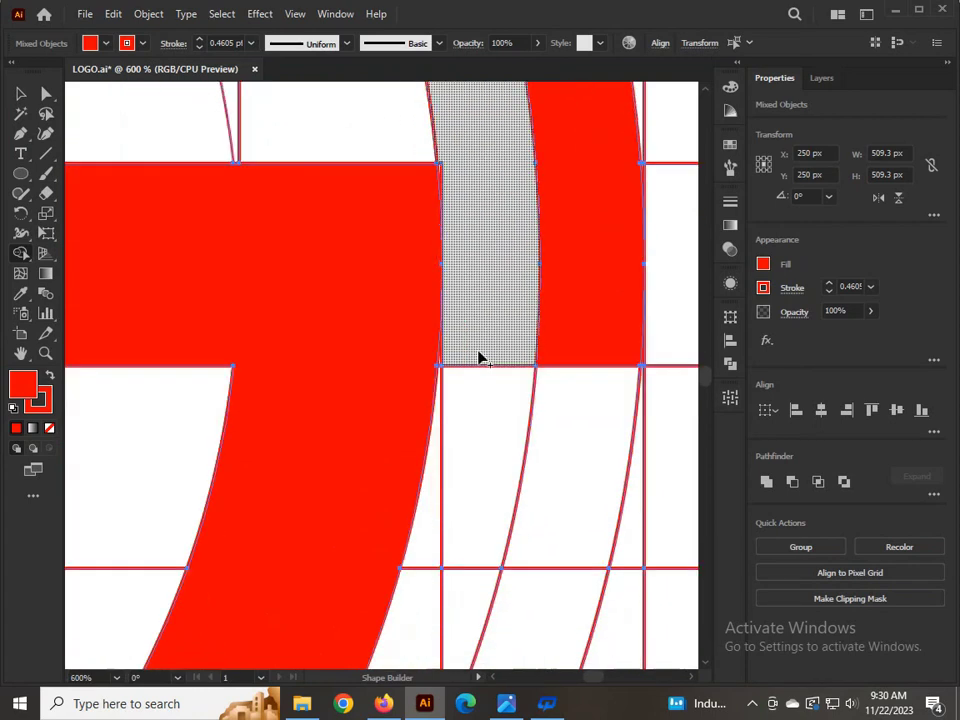
{"action": "mouse_move", "coordinate": [470, 255]}
{"action": "left_mouse_down"}
{"action": "mouse_move", "coordinate": [424, 511]}
{"action": "mouse_move", "coordinate": [474, 530]}
{"action": "left_mouse_up"}
{"action": "left_click_drag", "start_coordinate": [484, 450], "coordinate": [481, 440]}
{"action": "scroll", "coordinate": [449, 311], "scroll_direction": "up", "scroll_amount": 4}
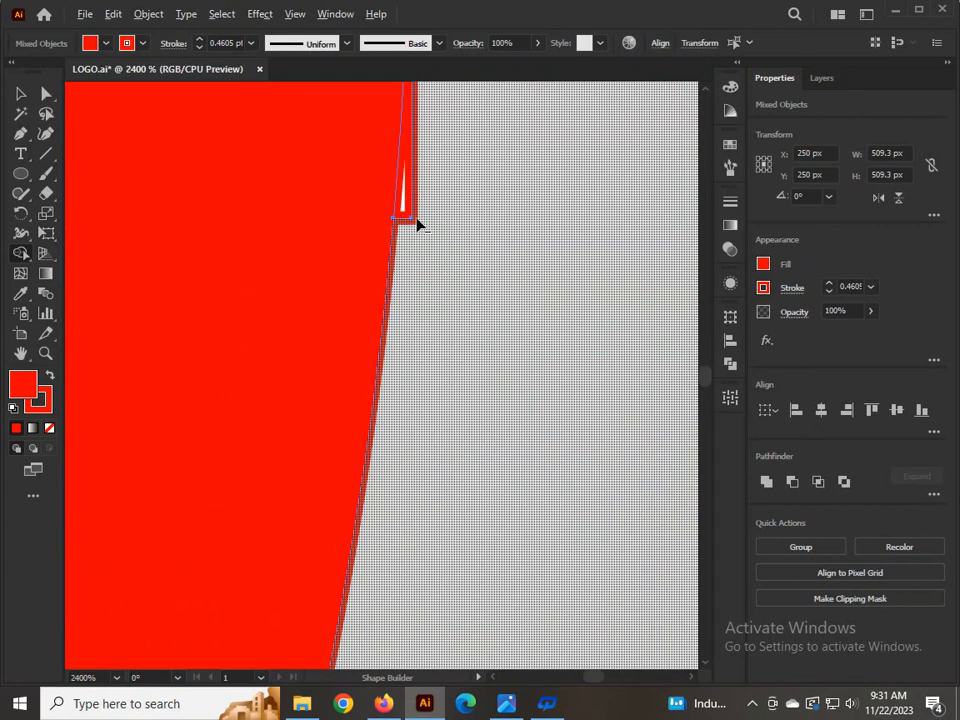
{"action": "left_click", "coordinate": [407, 204], "text": "alt"}
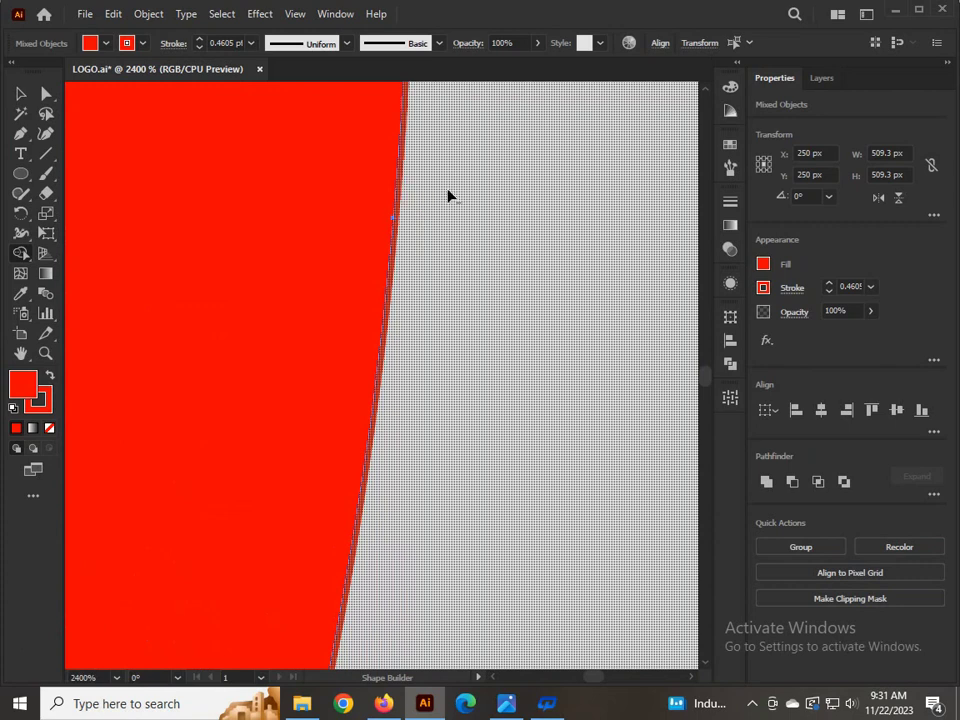
- Extend the red outer arc through the lower right to the bottom, ending at the center bar's left edge
{"action": "scroll", "coordinate": [433, 255], "scroll_direction": "down", "scroll_amount": 10}
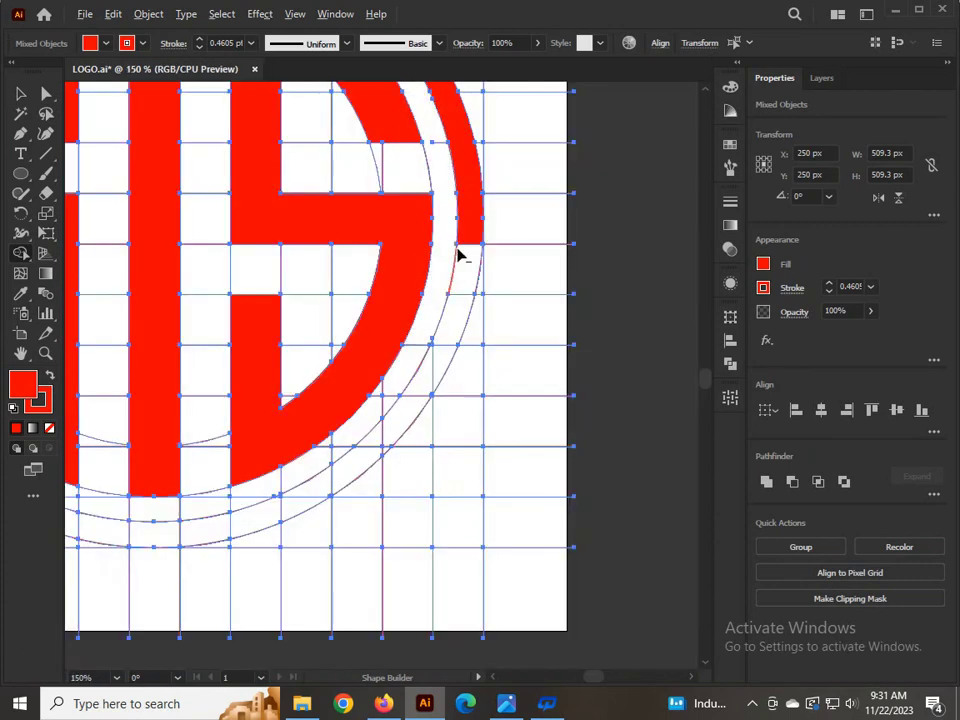
{"action": "scroll", "coordinate": [460, 253], "scroll_direction": "up", "scroll_amount": 3}
{"action": "mouse_move", "coordinate": [489, 218]}
{"action": "left_mouse_down"}
{"action": "mouse_move", "coordinate": [436, 509]}
{"action": "mouse_move", "coordinate": [340, 655]}
{"action": "left_mouse_up"}
{"action": "left_click_drag", "start_coordinate": [391, 505], "coordinate": [482, 302]}
{"action": "scroll", "coordinate": [478, 305], "scroll_direction": "down", "scroll_amount": 5}
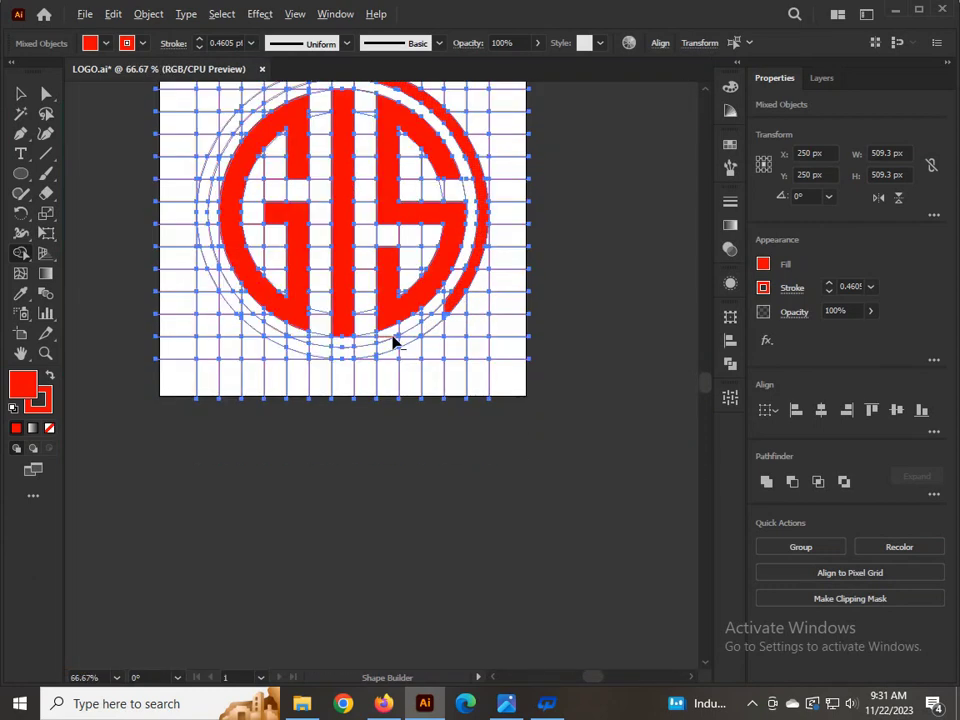
{"action": "scroll", "coordinate": [393, 342], "scroll_direction": "up", "scroll_amount": 4}
{"action": "mouse_move", "coordinate": [186, 420]}
{"action": "left_mouse_down"}
{"action": "mouse_move", "coordinate": [252, 420]}
{"action": "mouse_move", "coordinate": [420, 375]}
{"action": "mouse_move", "coordinate": [643, 222]}
{"action": "mouse_move", "coordinate": [527, 296]}
{"action": "left_mouse_up"}
- Clear the remaining grid segments from the gap ring along the bottom right of the logo
{"action": "scroll", "coordinate": [421, 350], "scroll_direction": "up", "scroll_amount": 2}
{"action": "left_click_drag", "start_coordinate": [421, 350], "coordinate": [429, 331]}
{"action": "scroll", "coordinate": [460, 322], "scroll_direction": "down", "scroll_amount": 3}
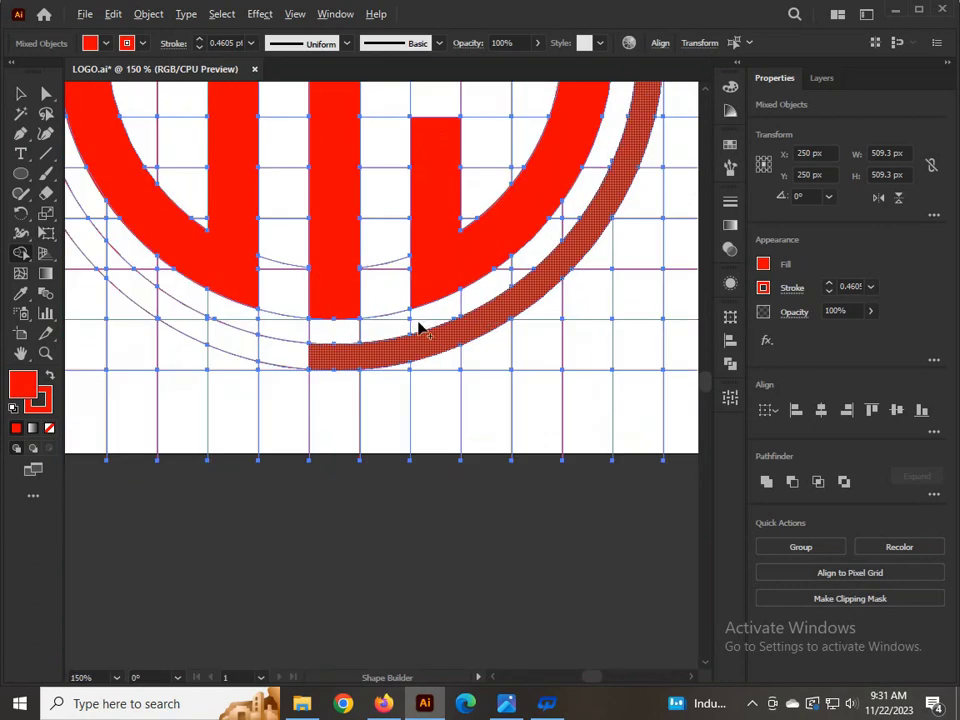
{"action": "mouse_move", "coordinate": [294, 327]}
{"action": "left_mouse_down"}
{"action": "mouse_move", "coordinate": [387, 321]}
{"action": "mouse_move", "coordinate": [482, 288]}
{"action": "mouse_move", "coordinate": [553, 230]}
{"action": "mouse_move", "coordinate": [601, 144]}
{"action": "mouse_move", "coordinate": [559, 237]}
{"action": "mouse_move", "coordinate": [500, 299]}
{"action": "mouse_move", "coordinate": [373, 389]}
{"action": "left_mouse_up"}
{"action": "scroll", "coordinate": [566, 227], "scroll_direction": "up", "scroll_amount": 3}
{"action": "left_click_drag", "start_coordinate": [210, 474], "coordinate": [154, 486]}
{"action": "scroll", "coordinate": [403, 317], "scroll_direction": "down", "scroll_amount": 3}
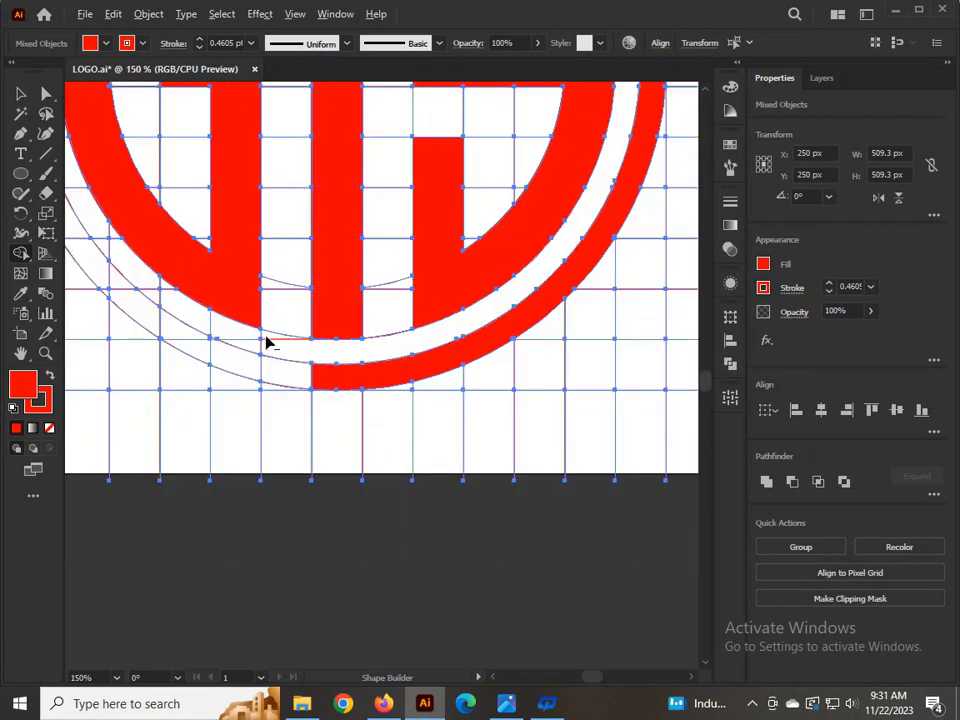
- Clear the gap ring beneath the center bar, including the thin sliver at the bar's lower left corner
{"action": "scroll", "coordinate": [223, 358], "scroll_direction": "up", "scroll_amount": 3}
{"action": "mouse_move", "coordinate": [113, 318]}
{"action": "left_mouse_down"}
{"action": "mouse_move", "coordinate": [226, 357]}
{"action": "mouse_move", "coordinate": [298, 365]}
{"action": "mouse_move", "coordinate": [253, 385]}
{"action": "left_mouse_up"}
{"action": "left_click_drag", "start_coordinate": [449, 360], "coordinate": [449, 360]}
{"action": "scroll", "coordinate": [536, 364], "scroll_direction": "up", "scroll_amount": 3}
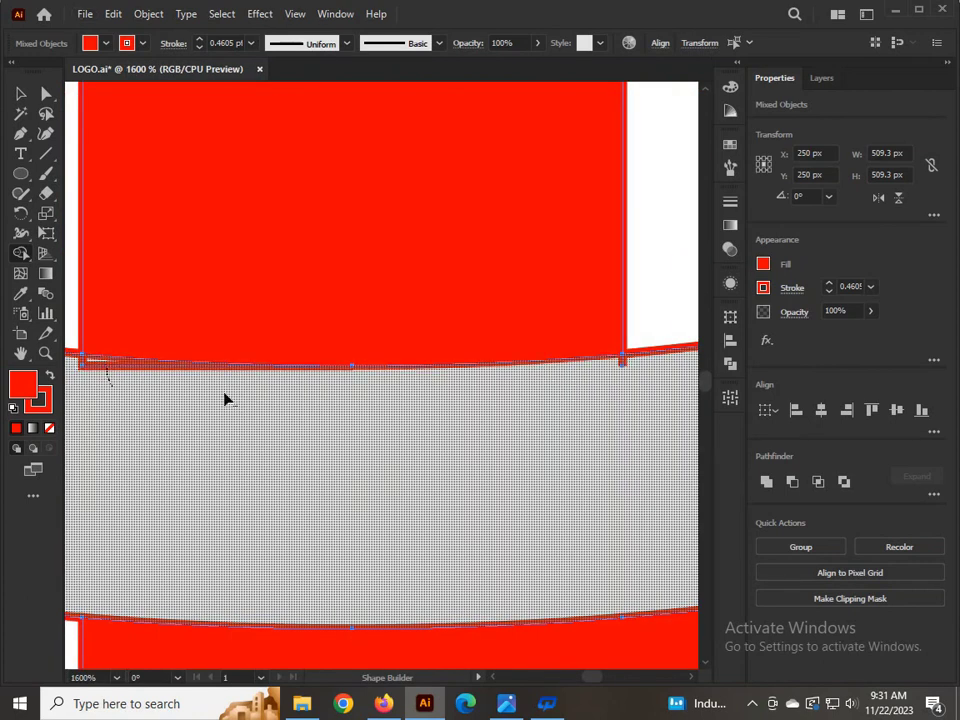
{"action": "scroll", "coordinate": [490, 427], "scroll_direction": "down", "scroll_amount": 3}
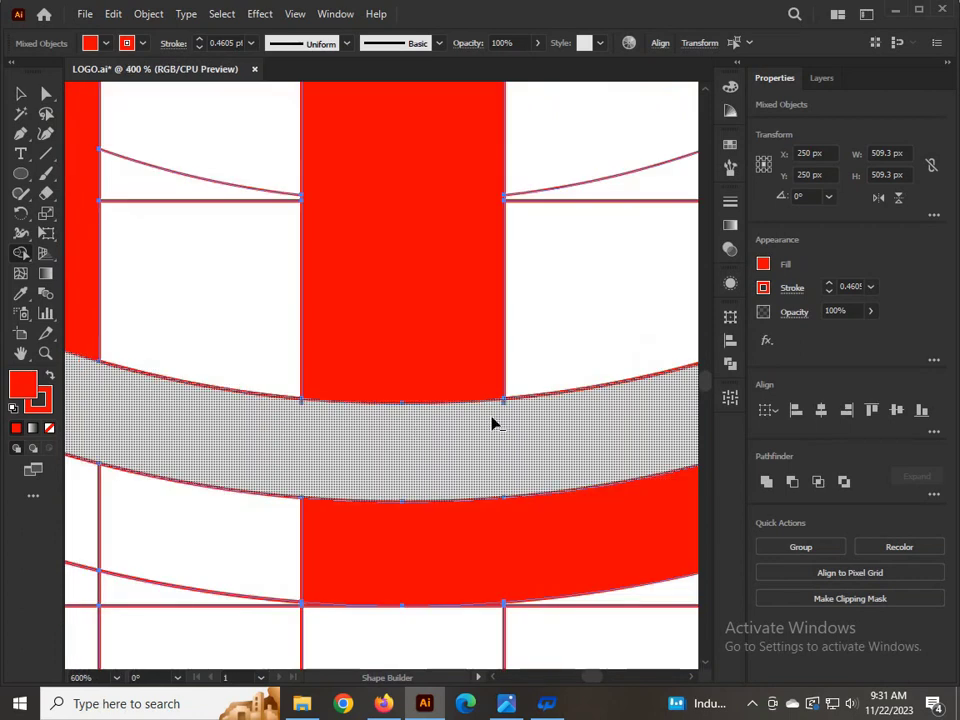
{"action": "scroll", "coordinate": [491, 424], "scroll_direction": "down", "scroll_amount": 3}
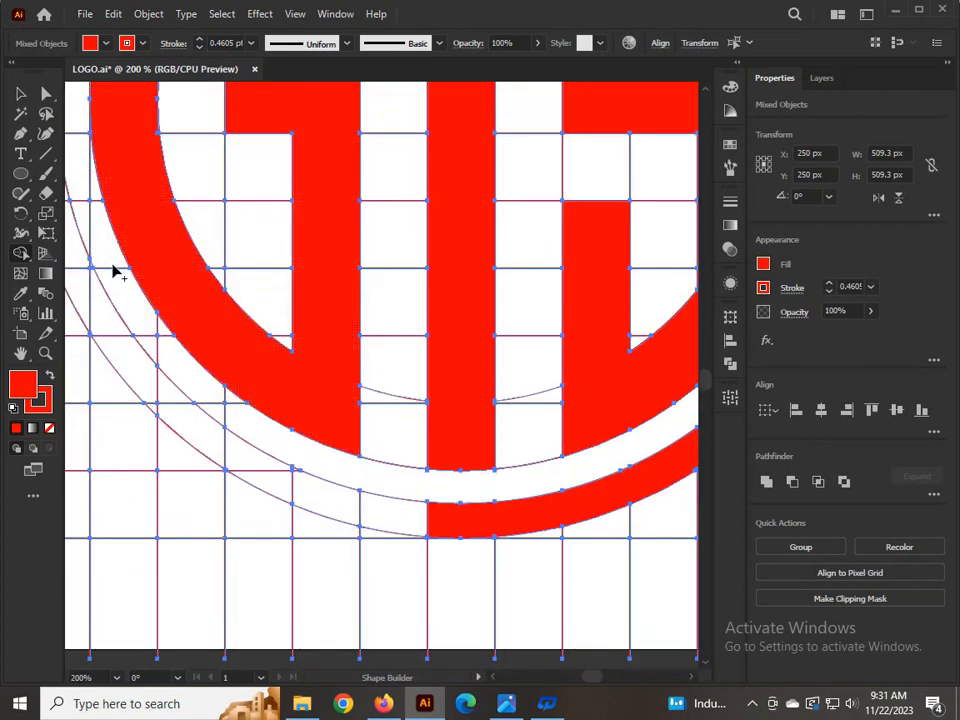
- Merge the gap ring's lower-left cells into one empty region along the outside of the G
{"action": "left_click_drag", "start_coordinate": [85, 188], "coordinate": [122, 298]}
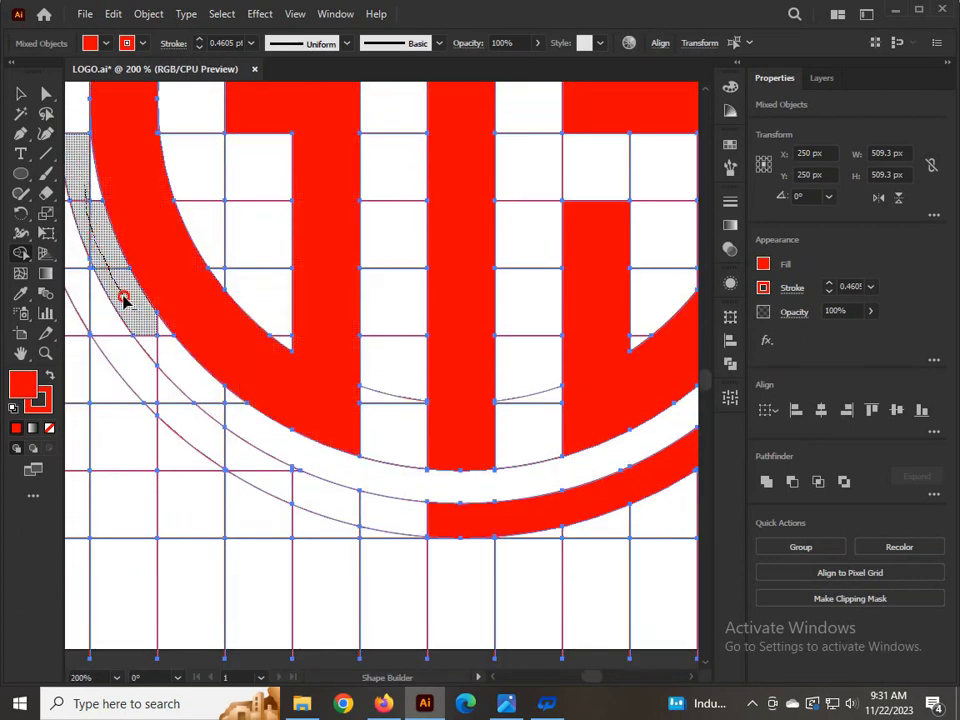
{"action": "left_click_drag", "start_coordinate": [160, 335], "coordinate": [170, 366]}
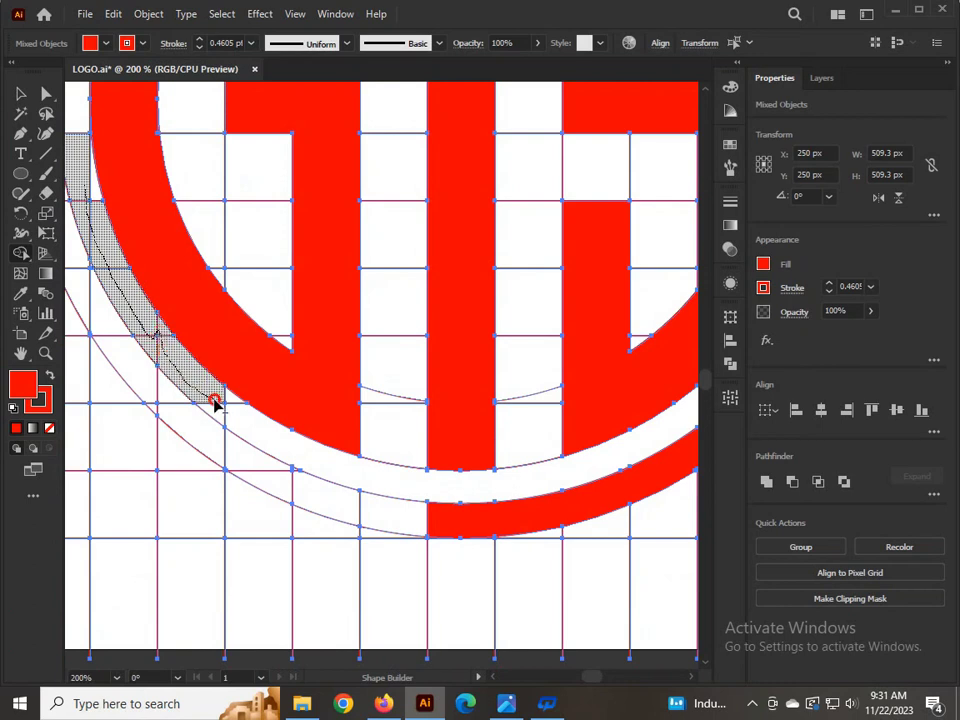
{"action": "left_click_drag", "start_coordinate": [215, 401], "coordinate": [226, 411]}
{"action": "left_click_drag", "start_coordinate": [292, 462], "coordinate": [295, 464]}
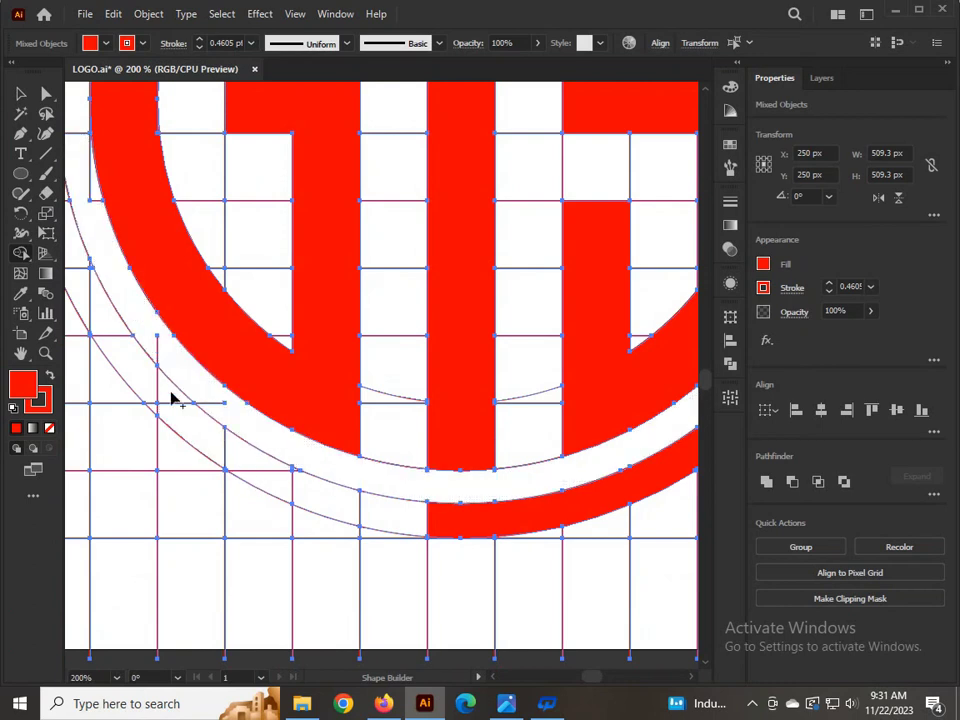
- Extend the red outer arc along the lower left and clear the small leftover segment in the adjoining gap
{"action": "mouse_move", "coordinate": [107, 326]}
{"action": "left_mouse_down"}
{"action": "mouse_move", "coordinate": [179, 420]}
{"action": "mouse_move", "coordinate": [217, 446]}
{"action": "mouse_move", "coordinate": [303, 488]}
{"action": "mouse_move", "coordinate": [463, 519]}
{"action": "left_mouse_up"}
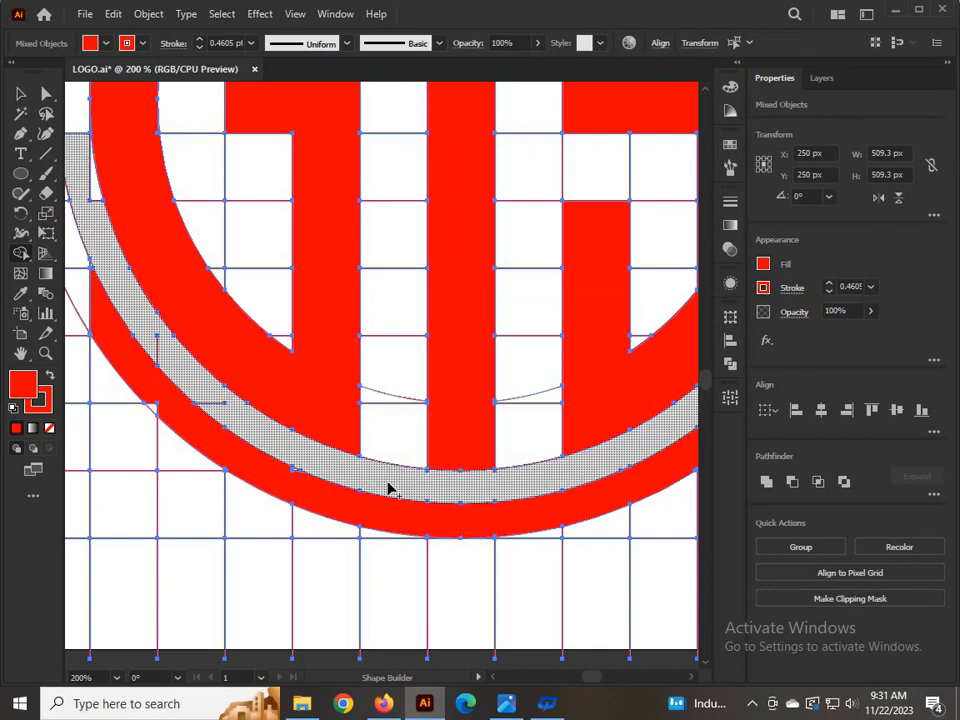
{"action": "scroll", "coordinate": [296, 482], "scroll_direction": "up", "scroll_amount": 3}
{"action": "left_click_drag", "start_coordinate": [272, 441], "coordinate": [255, 439]}
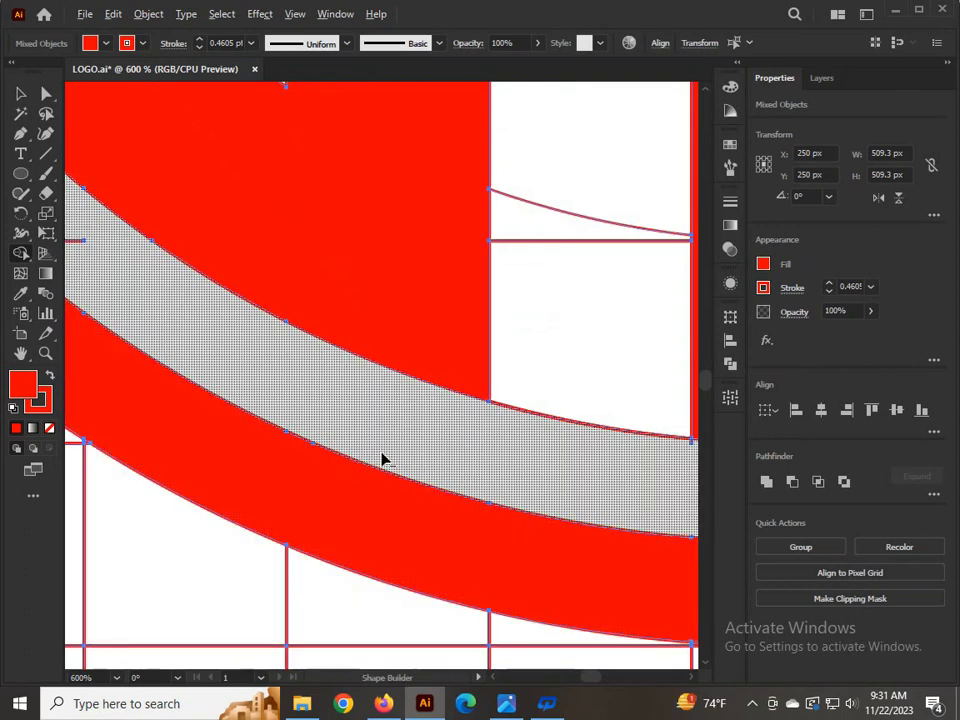
{"action": "scroll", "coordinate": [310, 413], "scroll_direction": "down", "scroll_amount": 4}
{"action": "scroll", "coordinate": [229, 338], "scroll_direction": "up", "scroll_amount": 2}
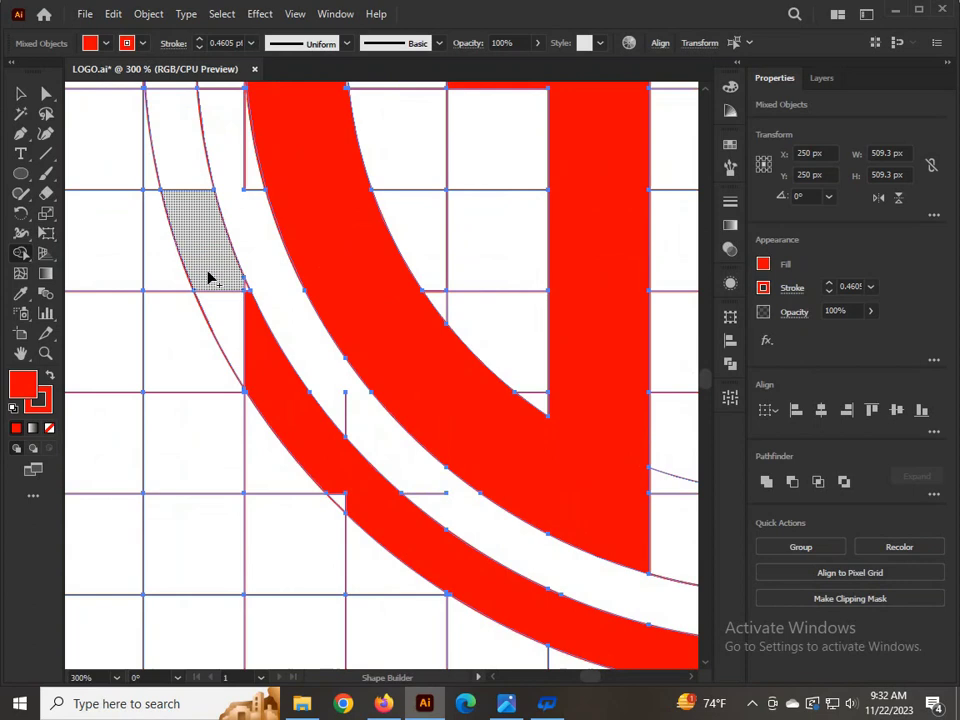
- Fill the missing lower-left cells of the red outer arc and extend it up the left side past the G's crossbar
{"action": "left_click_drag", "start_coordinate": [207, 272], "coordinate": [302, 450]}
{"action": "mouse_move", "coordinate": [340, 503]}
{"action": "left_mouse_down"}
{"action": "mouse_move", "coordinate": [246, 336]}
{"action": "mouse_move", "coordinate": [236, 283]}
{"action": "left_mouse_up"}
{"action": "scroll", "coordinate": [209, 270], "scroll_direction": "up", "scroll_amount": 2}
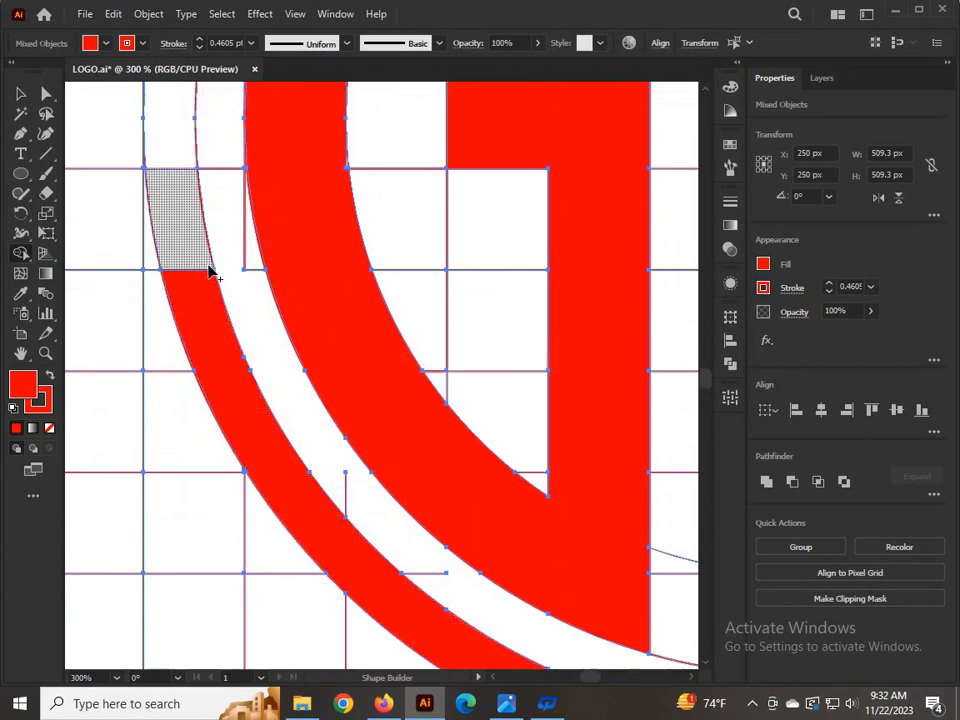
{"action": "scroll", "coordinate": [209, 270], "scroll_direction": "up", "scroll_amount": 2}
{"action": "mouse_move", "coordinate": [168, 122]}
{"action": "left_mouse_down"}
{"action": "mouse_move", "coordinate": [178, 298]}
{"action": "mouse_move", "coordinate": [200, 389]}
{"action": "left_mouse_up"}
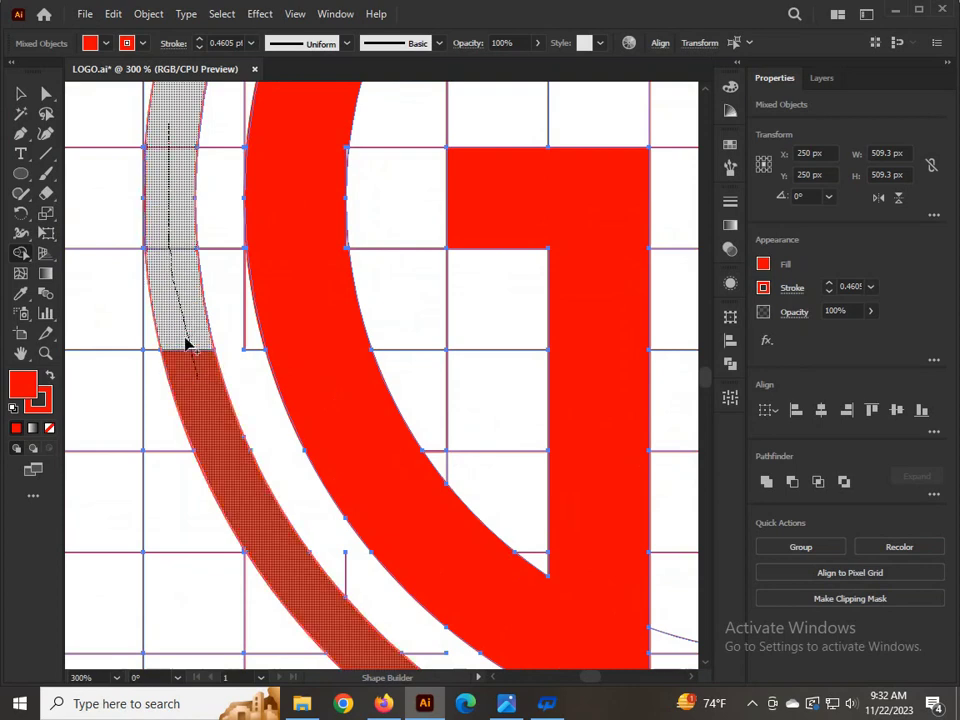
{"action": "left_click_drag", "start_coordinate": [187, 345], "coordinate": [178, 319]}
{"action": "scroll", "coordinate": [178, 319], "scroll_direction": "up", "scroll_amount": 6}
{"action": "mouse_move", "coordinate": [180, 385]}
{"action": "left_mouse_down"}
{"action": "mouse_move", "coordinate": [235, 289]}
{"action": "mouse_move", "coordinate": [263, 186]}
{"action": "mouse_move", "coordinate": [343, 90]}
{"action": "left_mouse_up"}
{"action": "scroll", "coordinate": [343, 90], "scroll_direction": "up", "scroll_amount": 5}
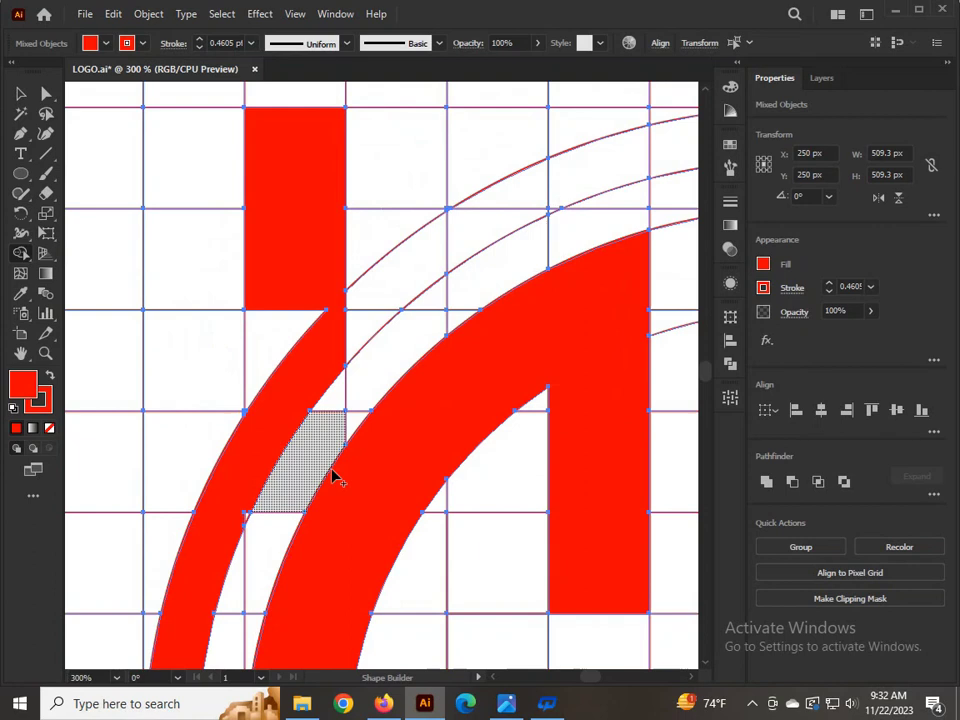
{"action": "key", "text": "ctrl+z"}
- Extend the red outer arc through the upper left to one grid column before the G's vertical bar, filling its missing corner cell
{"action": "mouse_move", "coordinate": [366, 300]}
{"action": "left_mouse_down"}
{"action": "mouse_move", "coordinate": [275, 430]}
{"action": "mouse_move", "coordinate": [176, 619]}
{"action": "mouse_move", "coordinate": [214, 561]}
{"action": "left_mouse_up"}
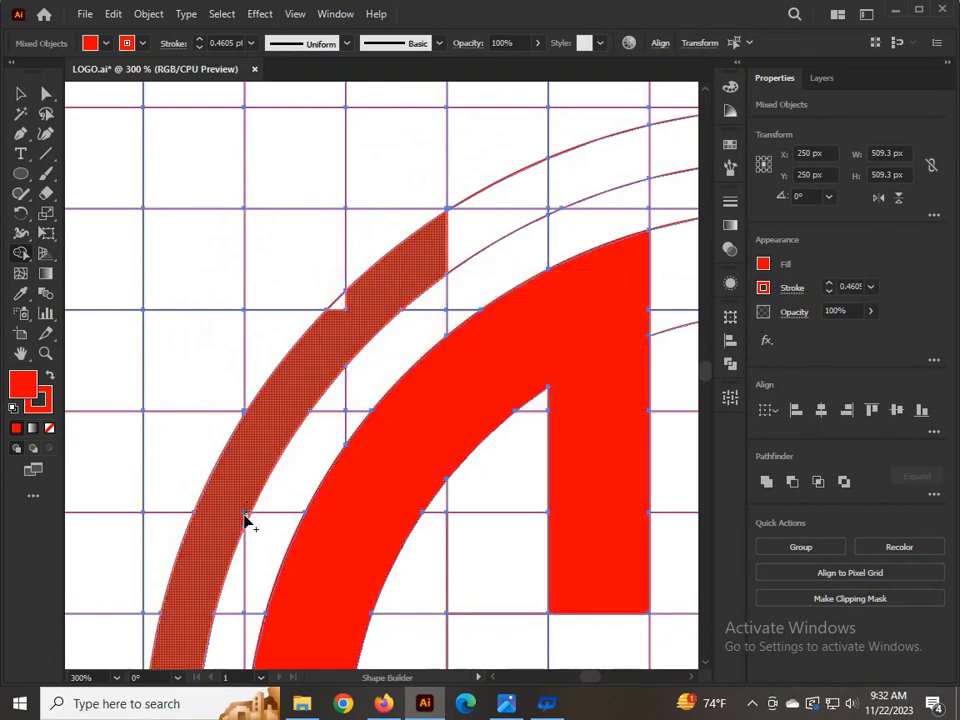
{"action": "left_click", "coordinate": [347, 312]}
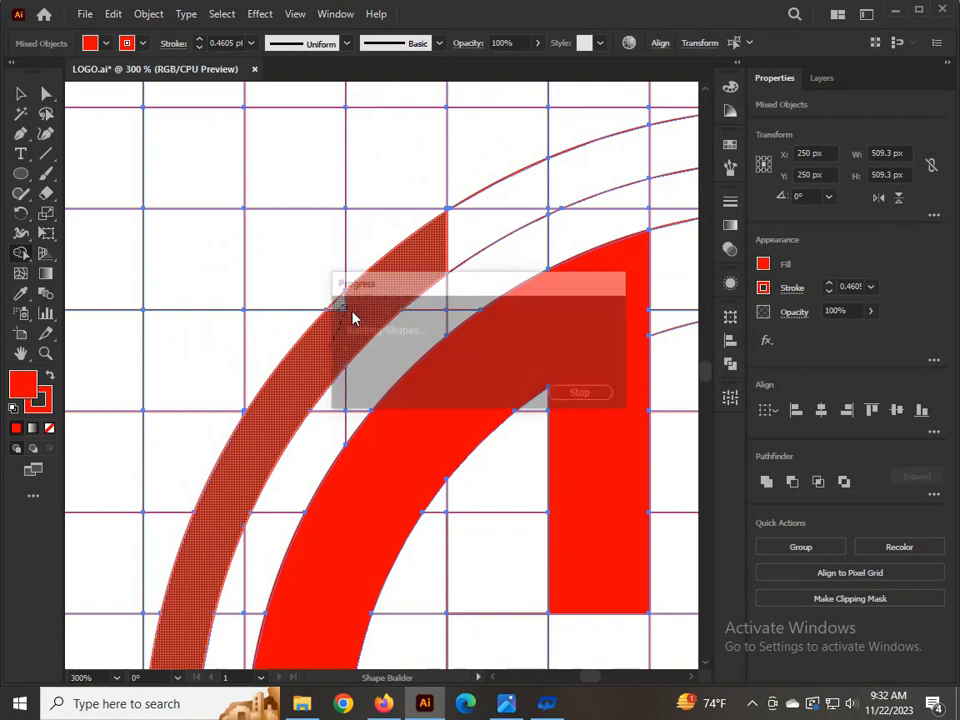
- Merge the gap ring's upper-left cells, including the small corner pieces, into one empty region along the outside of the G
{"action": "scroll", "coordinate": [289, 399], "scroll_direction": "down", "scroll_amount": 2}
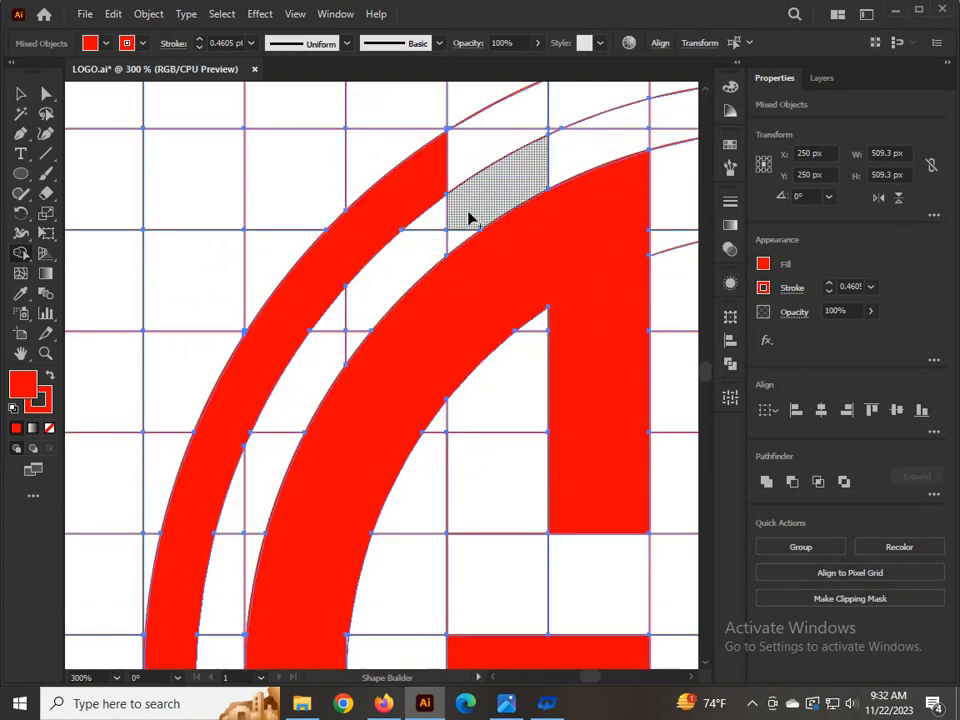
{"action": "mouse_move", "coordinate": [455, 232]}
{"action": "left_mouse_down"}
{"action": "mouse_move", "coordinate": [376, 292]}
{"action": "mouse_move", "coordinate": [289, 418]}
{"action": "left_mouse_up"}
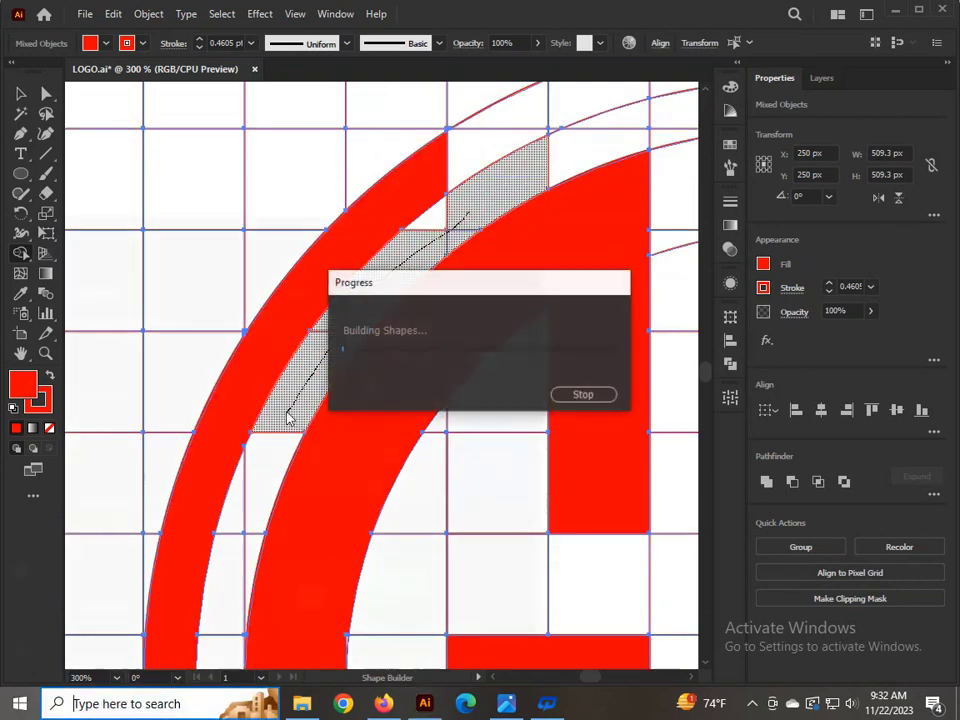
{"action": "left_click_drag", "start_coordinate": [446, 216], "coordinate": [421, 234]}
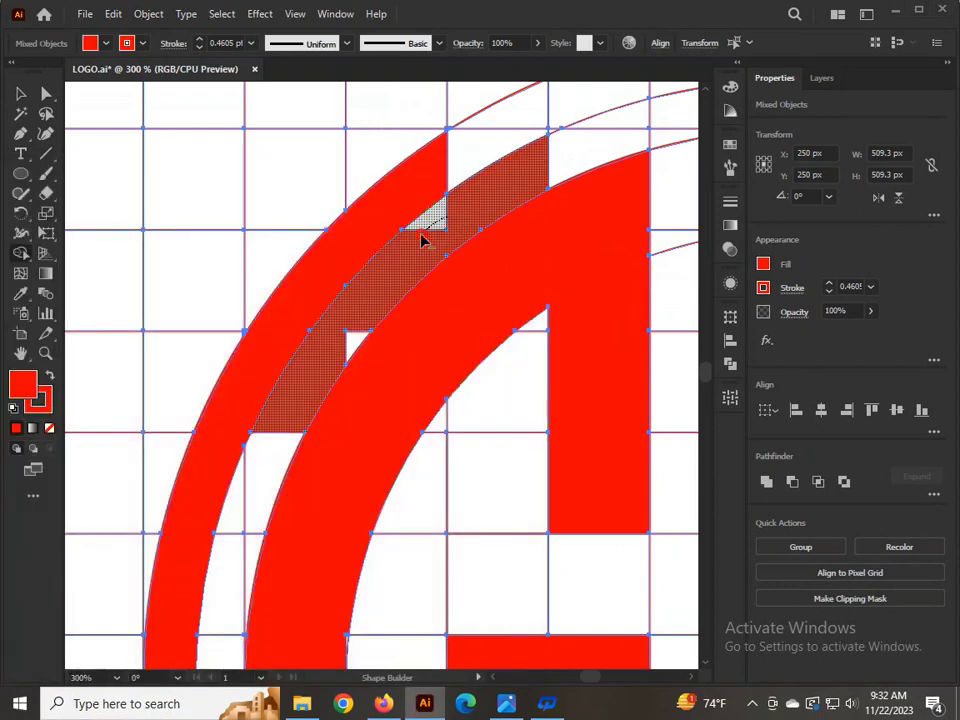
{"action": "mouse_move", "coordinate": [323, 384]}
{"action": "left_mouse_down"}
{"action": "mouse_move", "coordinate": [237, 520]}
{"action": "mouse_move", "coordinate": [224, 618]}
{"action": "left_mouse_up"}
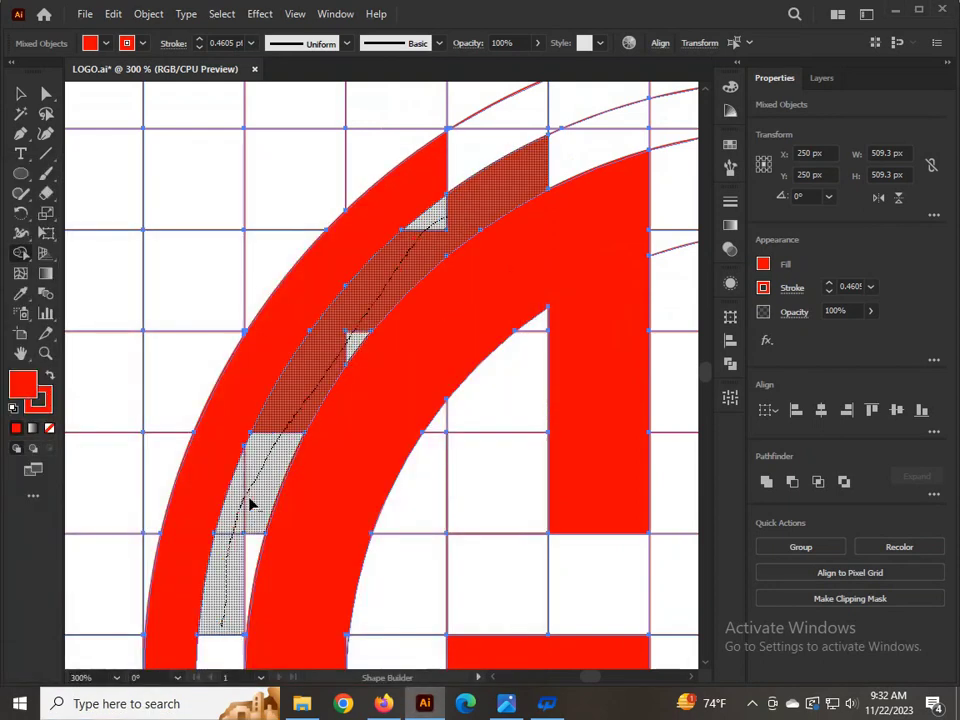
{"action": "left_click_drag", "start_coordinate": [252, 505], "coordinate": [250, 508]}
- Extend the empty gap region down the left side of the G to join it with the merged lower-left portion
{"action": "scroll", "coordinate": [276, 447], "scroll_direction": "down", "scroll_amount": 3}
{"action": "mouse_move", "coordinate": [253, 358]}
{"action": "left_mouse_down"}
{"action": "mouse_move", "coordinate": [230, 489]}
{"action": "mouse_move", "coordinate": [240, 641]}
{"action": "left_mouse_up"}
{"action": "scroll", "coordinate": [229, 418], "scroll_direction": "down", "scroll_amount": 3}
{"action": "mouse_move", "coordinate": [229, 418]}
{"action": "left_mouse_down"}
{"action": "mouse_move", "coordinate": [255, 495]}
{"action": "mouse_move", "coordinate": [256, 480]}
{"action": "left_mouse_up"}
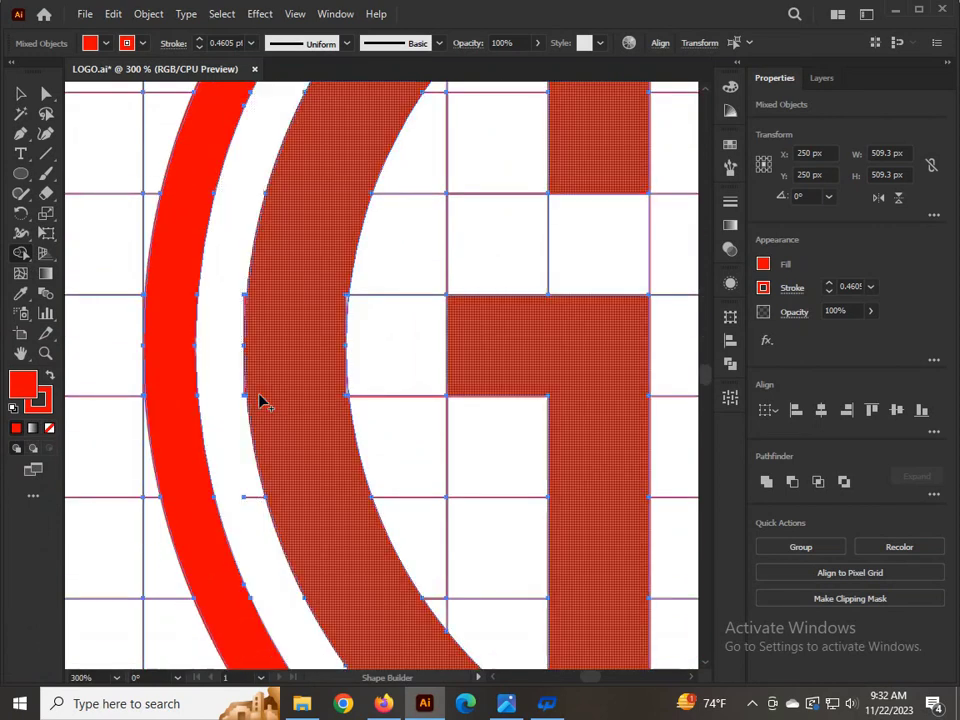
- Merge the thin slivers on the inner edge of the G's arc, level with its crossbar, into the red letter
{"action": "scroll", "coordinate": [345, 381], "scroll_direction": "up", "scroll_amount": 4}
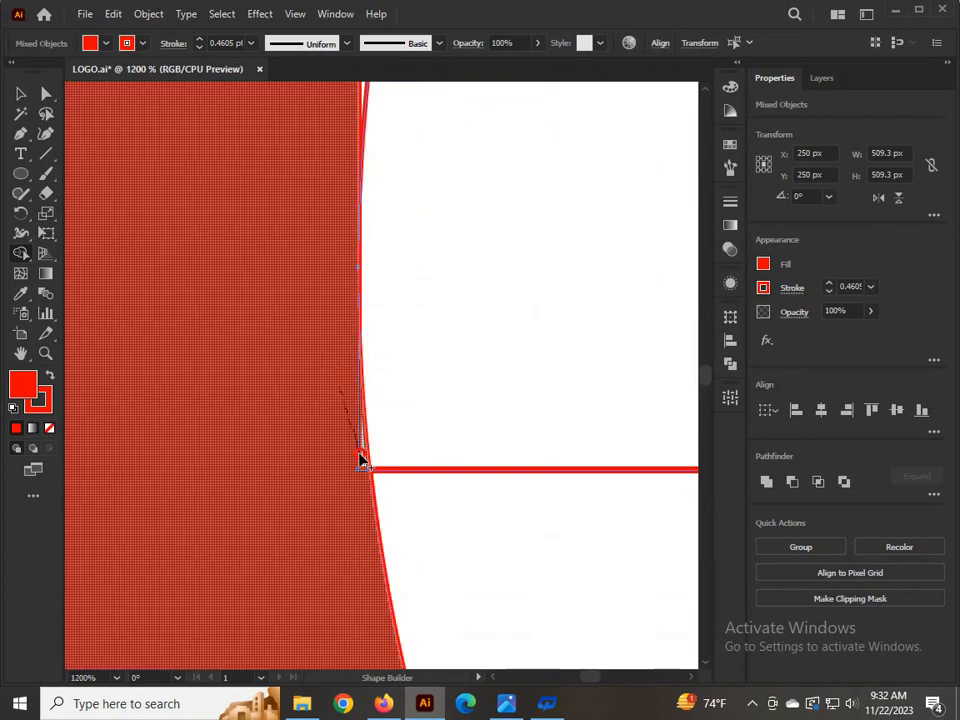
{"action": "scroll", "coordinate": [354, 426], "scroll_direction": "up", "scroll_amount": 2}
{"action": "scroll", "coordinate": [337, 380], "scroll_direction": "up", "scroll_amount": 3}
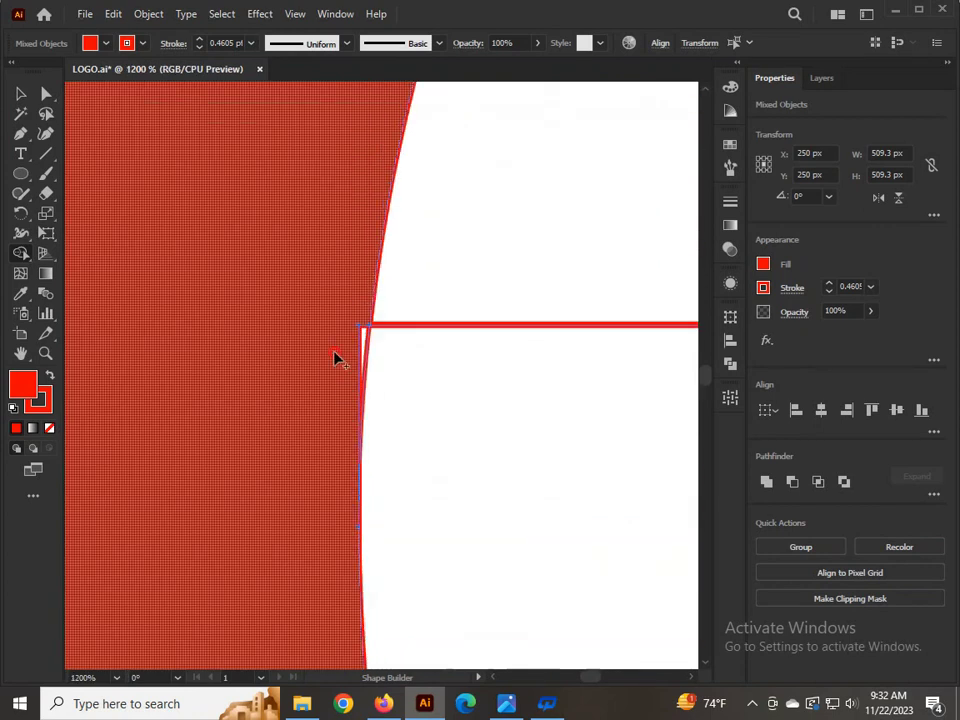
{"action": "scroll", "coordinate": [337, 363], "scroll_direction": "down", "scroll_amount": 6}
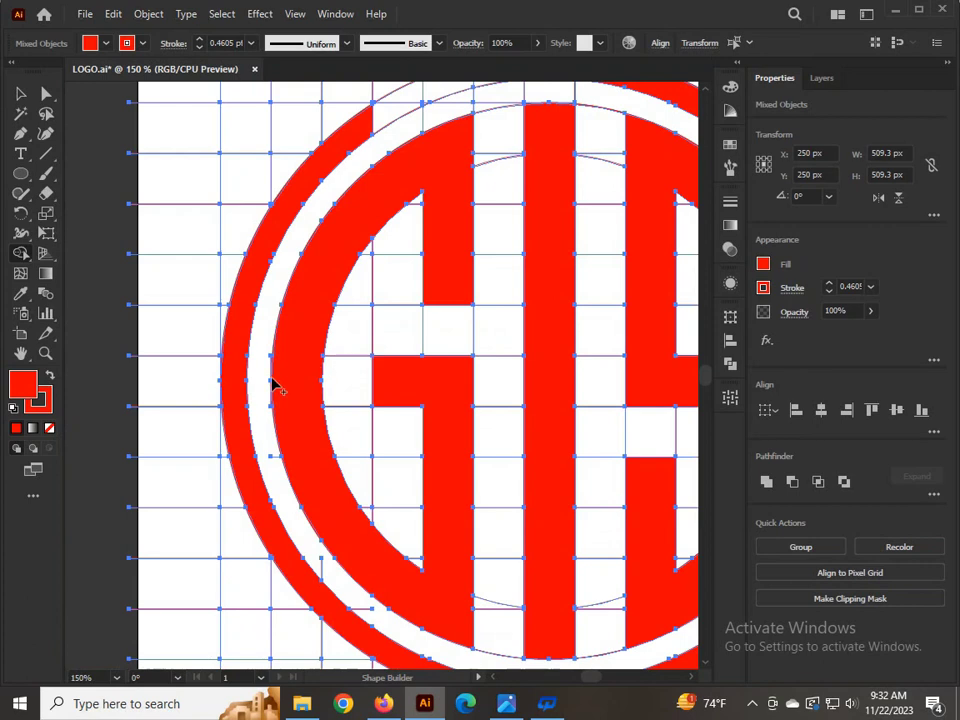
- Merge the upper and lower slivers on the outer edge of the G's arc, level with its crossbar, into the gap ring
{"action": "scroll", "coordinate": [266, 392], "scroll_direction": "up", "scroll_amount": 8}
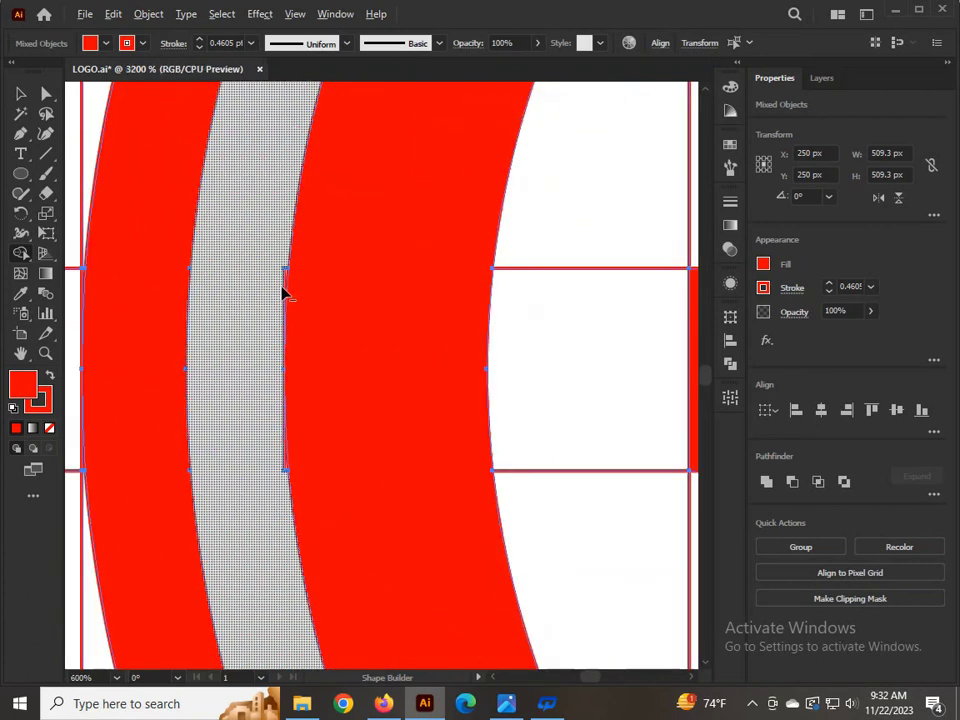
{"action": "scroll", "coordinate": [283, 289], "scroll_direction": "up", "scroll_amount": 4}
{"action": "mouse_move", "coordinate": [317, 122]}
{"action": "left_mouse_down"}
{"action": "mouse_move", "coordinate": [332, 156]}
{"action": "mouse_move", "coordinate": [323, 232]}
{"action": "left_mouse_up"}
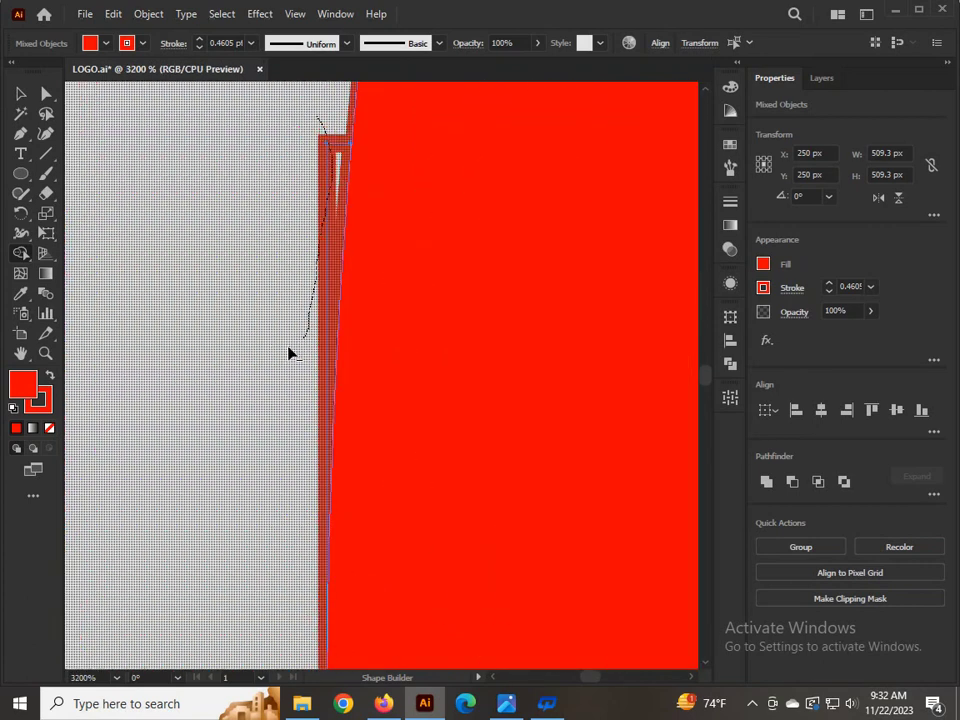
{"action": "left_click_drag", "start_coordinate": [289, 352], "coordinate": [281, 366]}
{"action": "scroll", "coordinate": [281, 366], "scroll_direction": "down", "scroll_amount": 3}
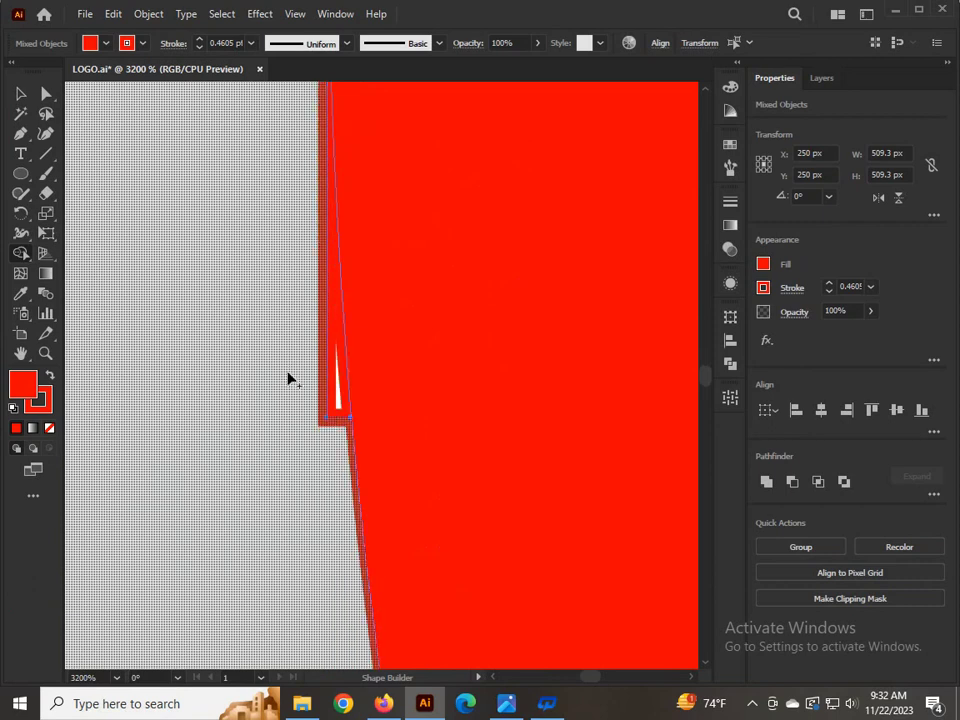
{"action": "scroll", "coordinate": [311, 407], "scroll_direction": "down", "scroll_amount": 5}
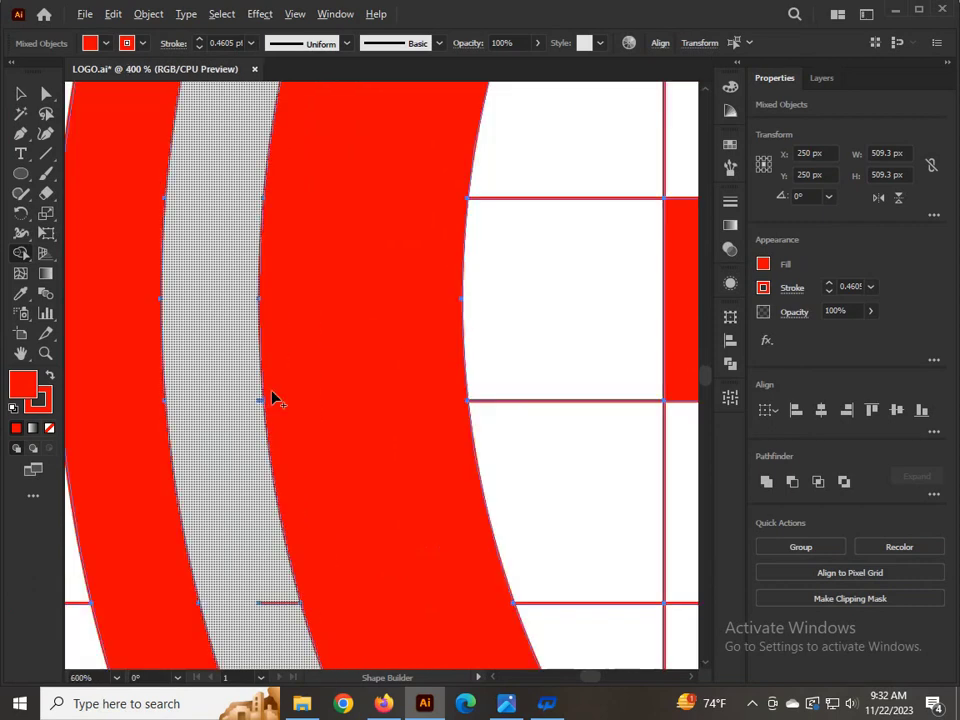
- Close the red outer ring by merging its remaining cells across the top, and clear the small grid corner at its inner edge above the G
{"action": "scroll", "coordinate": [274, 398], "scroll_direction": "down", "scroll_amount": 6}
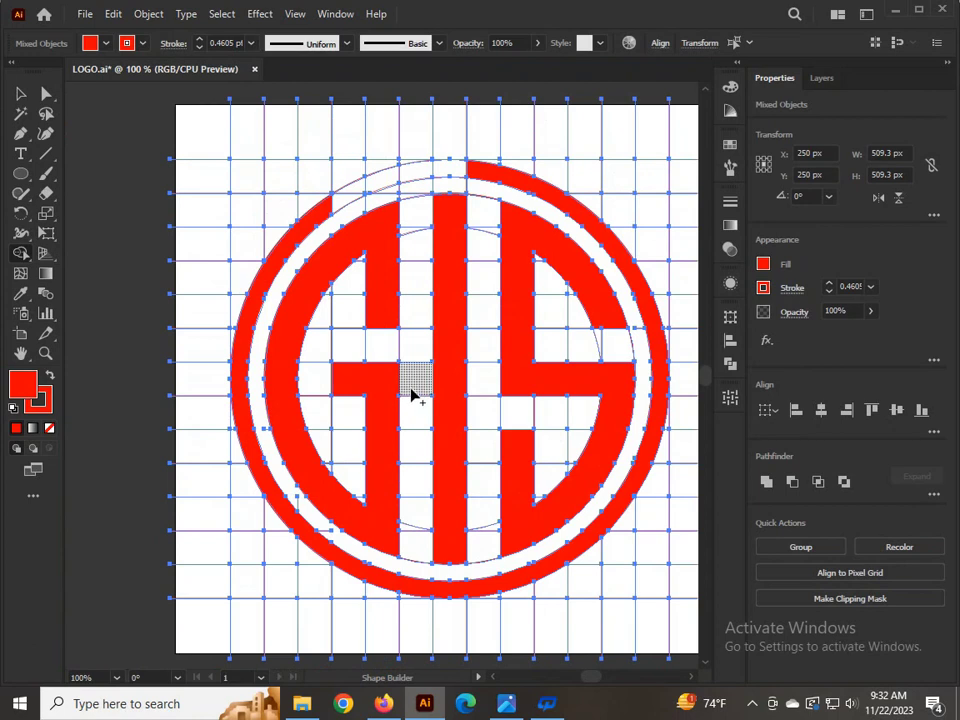
{"action": "scroll", "coordinate": [407, 279], "scroll_direction": "up", "scroll_amount": 3}
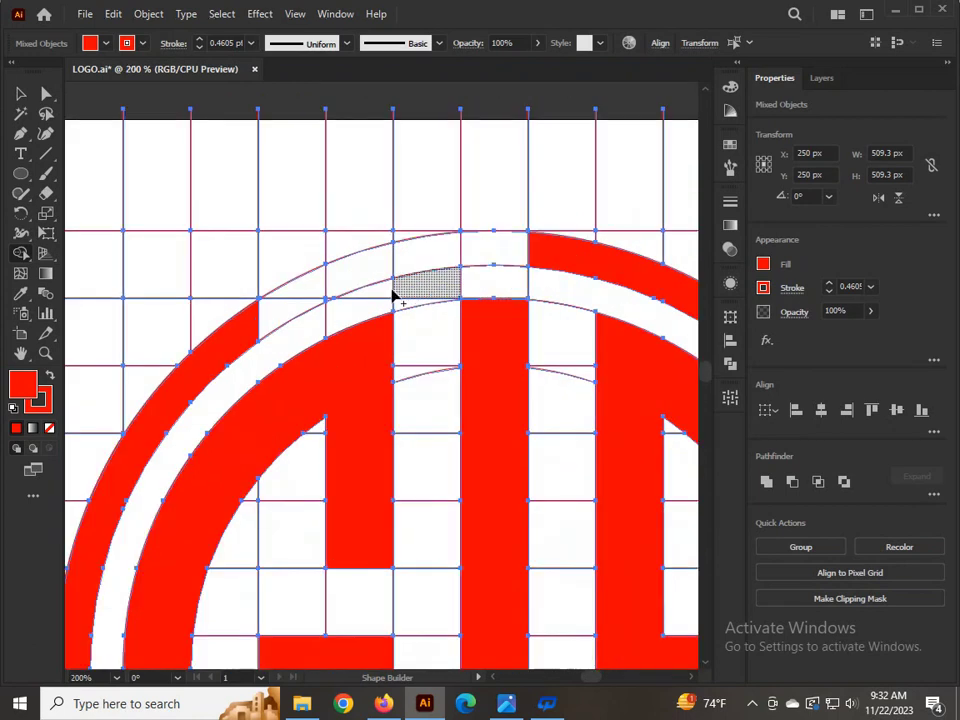
{"action": "mouse_move", "coordinate": [232, 336]}
{"action": "left_mouse_down"}
{"action": "mouse_move", "coordinate": [374, 272]}
{"action": "mouse_move", "coordinate": [527, 238]}
{"action": "mouse_move", "coordinate": [570, 266]}
{"action": "left_mouse_up"}
{"action": "scroll", "coordinate": [300, 320], "scroll_direction": "up", "scroll_amount": 5}
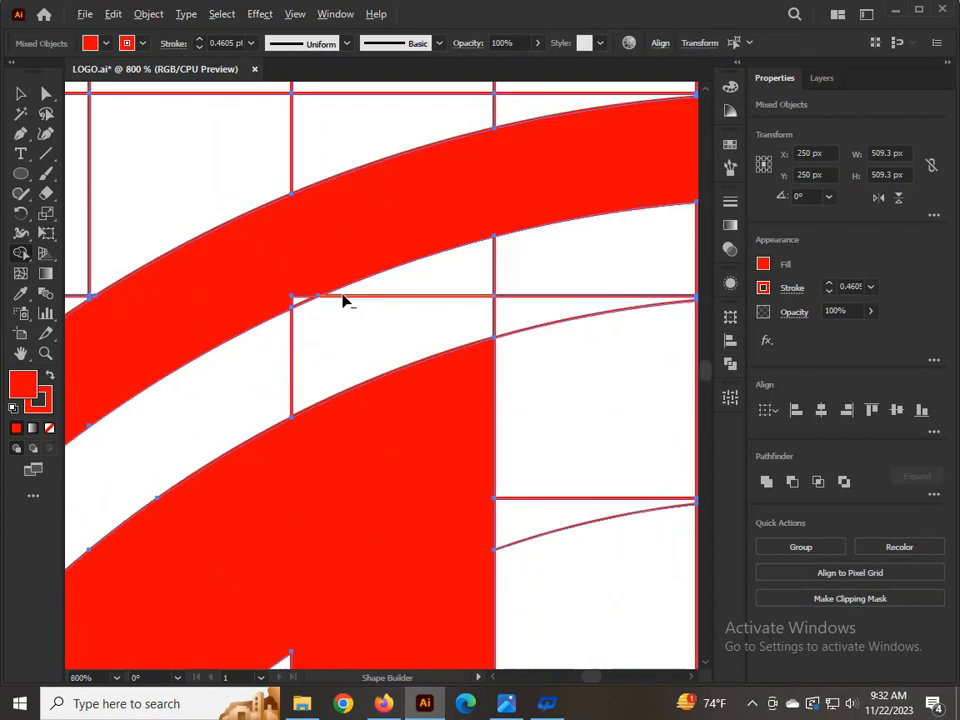
{"action": "scroll", "coordinate": [200, 321], "scroll_direction": "down", "scroll_amount": 1}
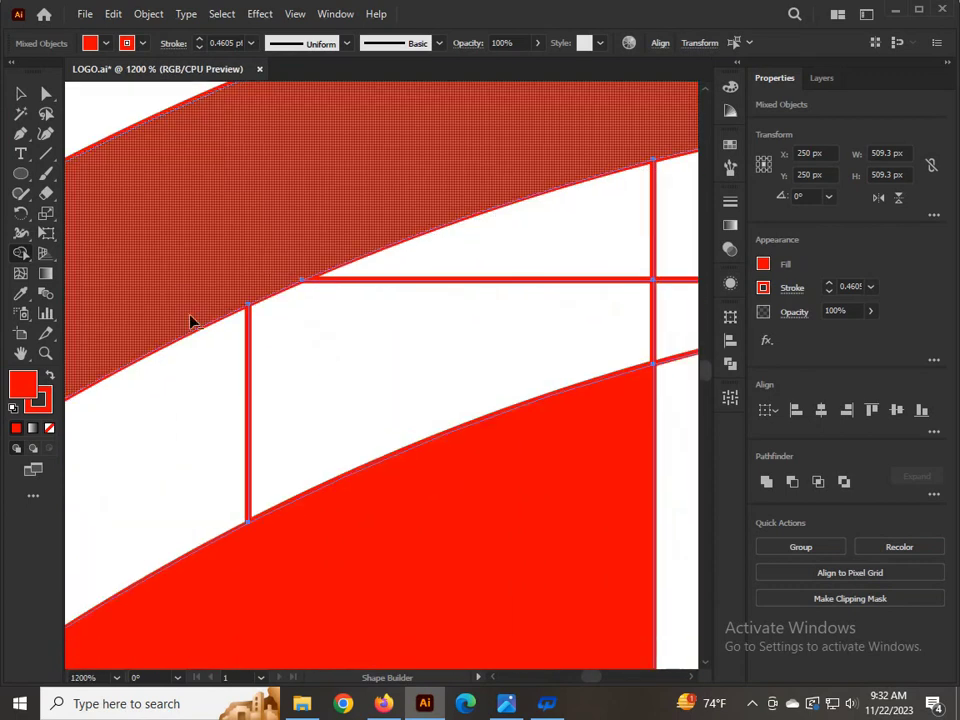
{"action": "scroll", "coordinate": [193, 321], "scroll_direction": "down", "scroll_amount": 2}
{"action": "scroll", "coordinate": [349, 274], "scroll_direction": "down", "scroll_amount": 2}
{"action": "scroll", "coordinate": [281, 270], "scroll_direction": "down", "scroll_amount": 2}
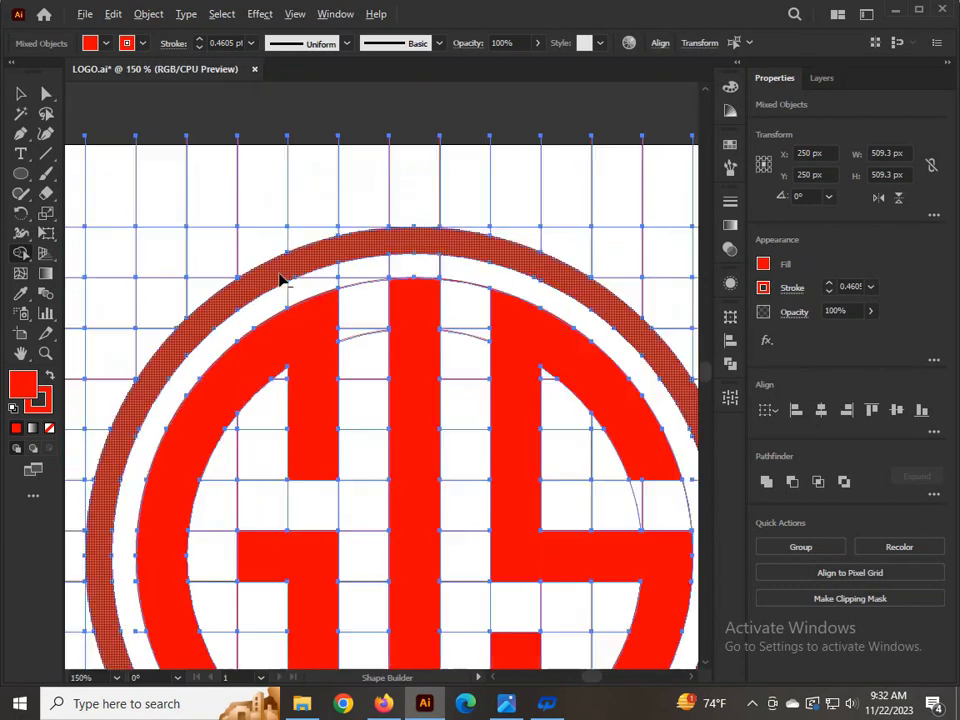
- Merge the gap ring's cells above the central vertical bar into one continuous empty band
{"action": "scroll", "coordinate": [424, 264], "scroll_direction": "up", "scroll_amount": 3}
{"action": "scroll", "coordinate": [380, 265], "scroll_direction": "down", "scroll_amount": 1}
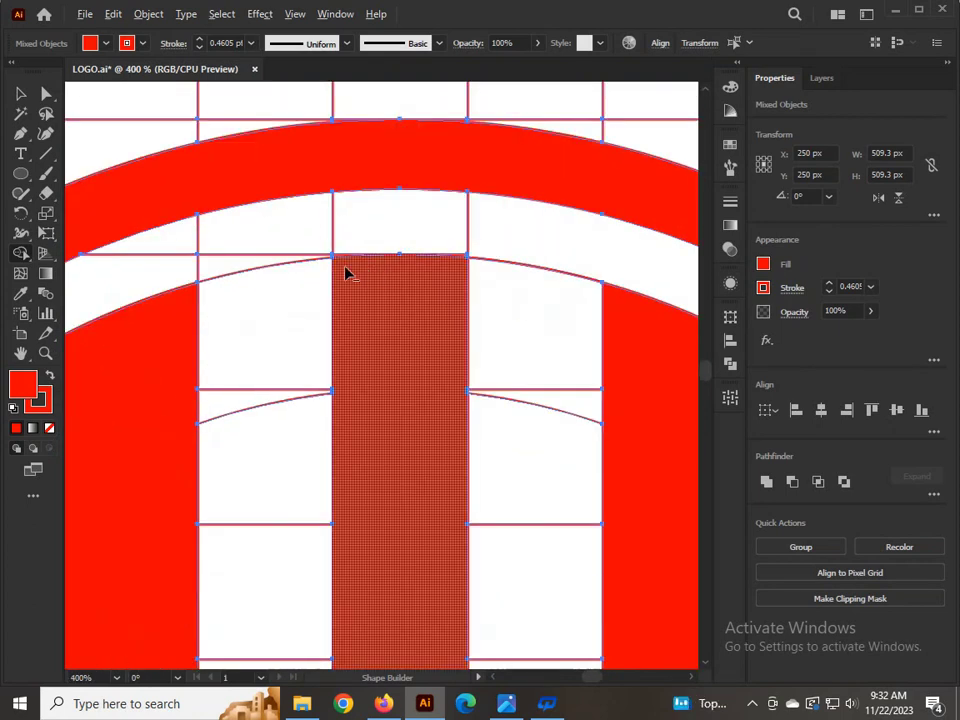
{"action": "scroll", "coordinate": [340, 266], "scroll_direction": "up", "scroll_amount": 2}
{"action": "left_click_drag", "start_coordinate": [190, 243], "coordinate": [420, 208]}
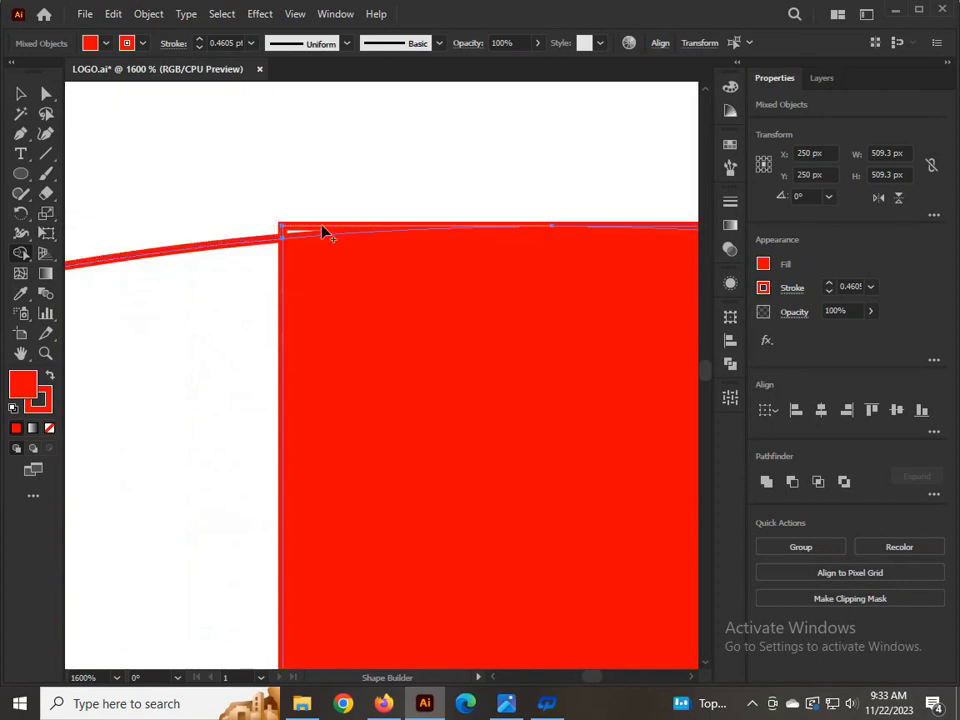
- Merge the thin slivers at both upper corners of the central vertical bar into the gap ring so the bar follows the circle
{"action": "mouse_move", "coordinate": [295, 237]}
{"action": "left_mouse_down"}
{"action": "mouse_move", "coordinate": [356, 187]}
{"action": "mouse_move", "coordinate": [330, 211]}
{"action": "left_mouse_up"}
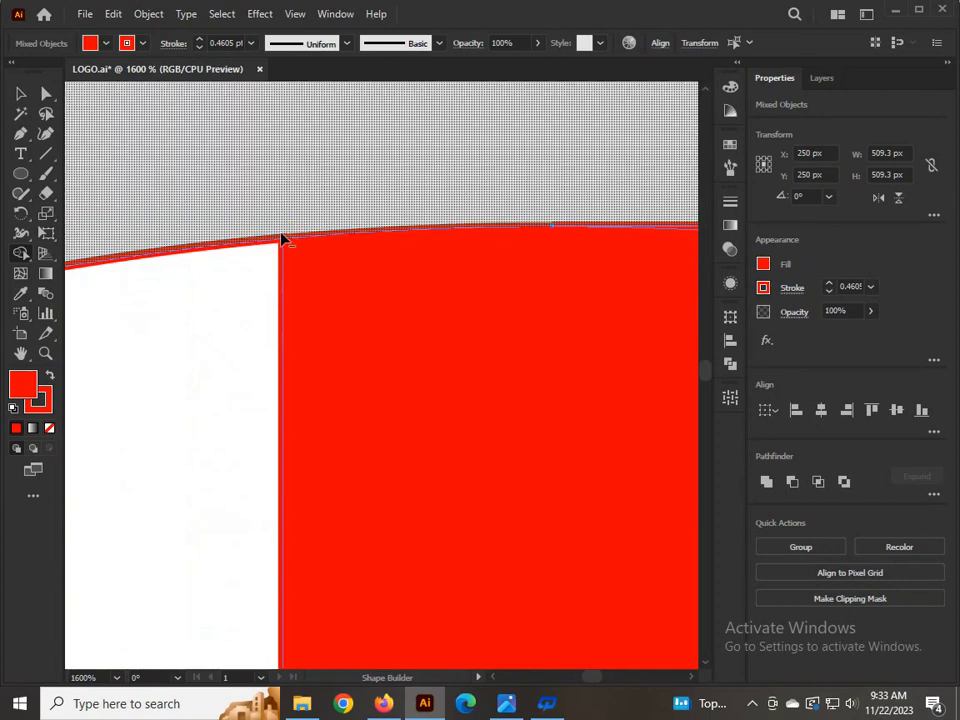
{"action": "scroll", "coordinate": [282, 238], "scroll_direction": "down", "scroll_amount": 3}
{"action": "scroll", "coordinate": [420, 253], "scroll_direction": "up", "scroll_amount": 4}
{"action": "mouse_move", "coordinate": [507, 247]}
{"action": "left_mouse_down"}
{"action": "mouse_move", "coordinate": [439, 216]}
{"action": "mouse_move", "coordinate": [432, 224]}
{"action": "left_mouse_up"}
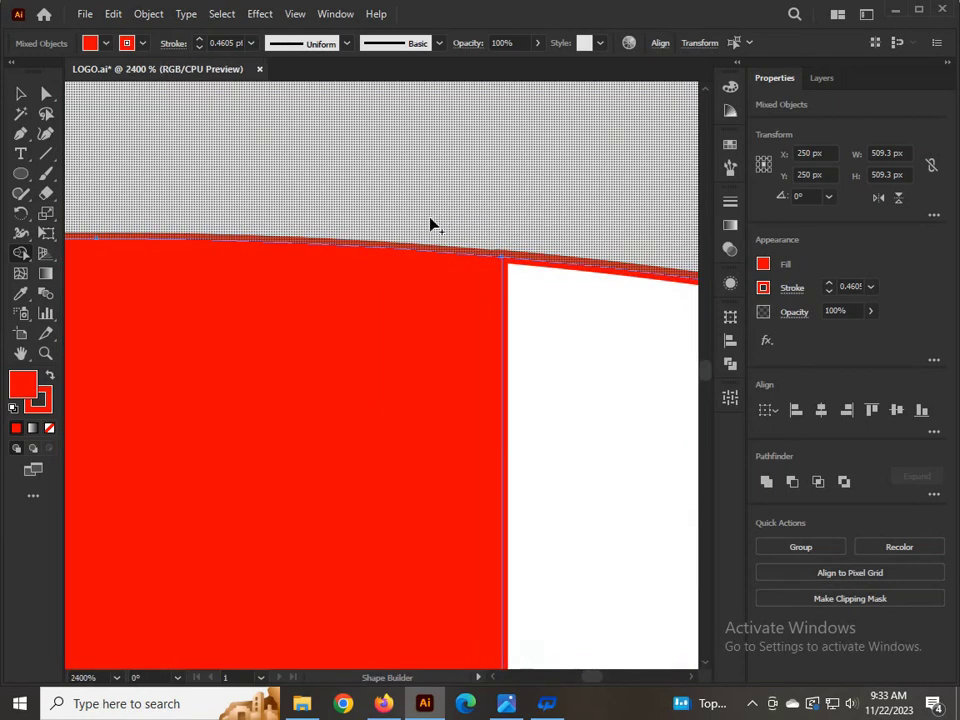
{"action": "scroll", "coordinate": [432, 224], "scroll_direction": "down", "scroll_amount": 3}
{"action": "scroll", "coordinate": [350, 270], "scroll_direction": "down", "scroll_amount": 3}
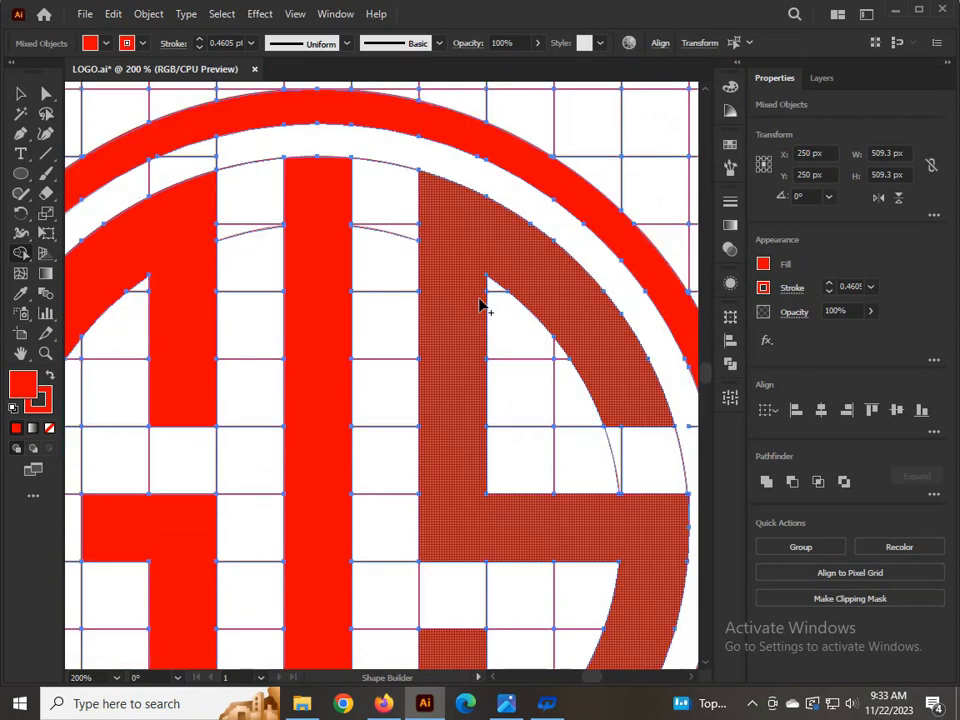
- Examine the gap ring along the outside of the S for leftover grid segments and slivers
{"action": "scroll", "coordinate": [415, 358], "scroll_direction": "down", "scroll_amount": 3}
{"action": "scroll", "coordinate": [520, 380], "scroll_direction": "up", "scroll_amount": 3}
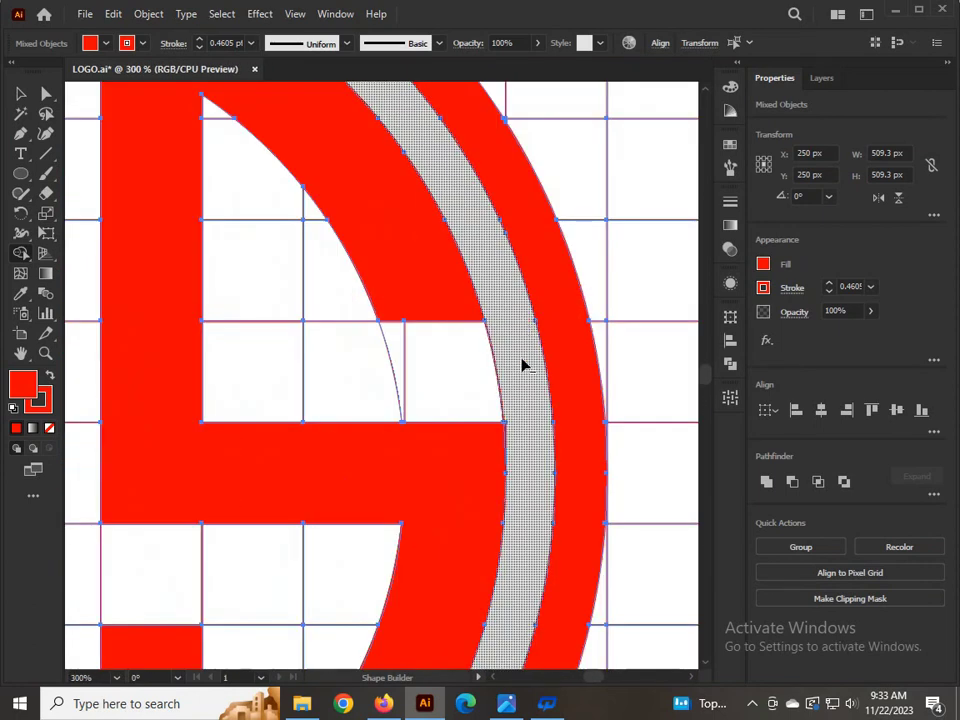
{"action": "scroll", "coordinate": [523, 362], "scroll_direction": "down", "scroll_amount": 3}
{"action": "scroll", "coordinate": [527, 310], "scroll_direction": "up", "scroll_amount": 3}
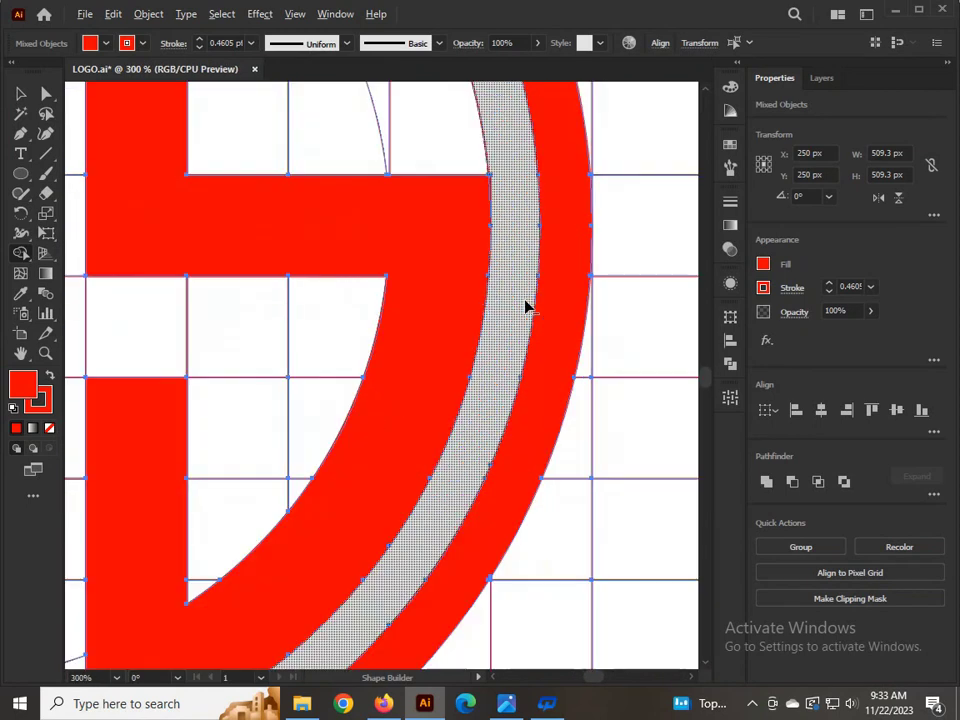
{"action": "scroll", "coordinate": [503, 232], "scroll_direction": "up", "scroll_amount": 3}
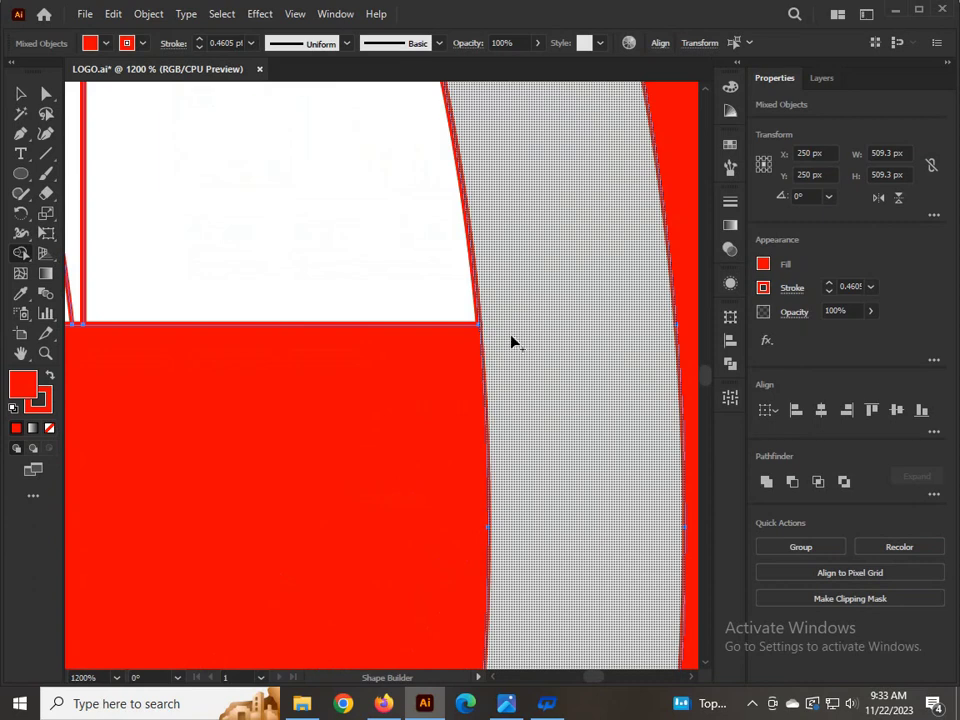
{"action": "scroll", "coordinate": [505, 330], "scroll_direction": "up", "scroll_amount": 5}
{"action": "scroll", "coordinate": [483, 270], "scroll_direction": "down", "scroll_amount": 4}
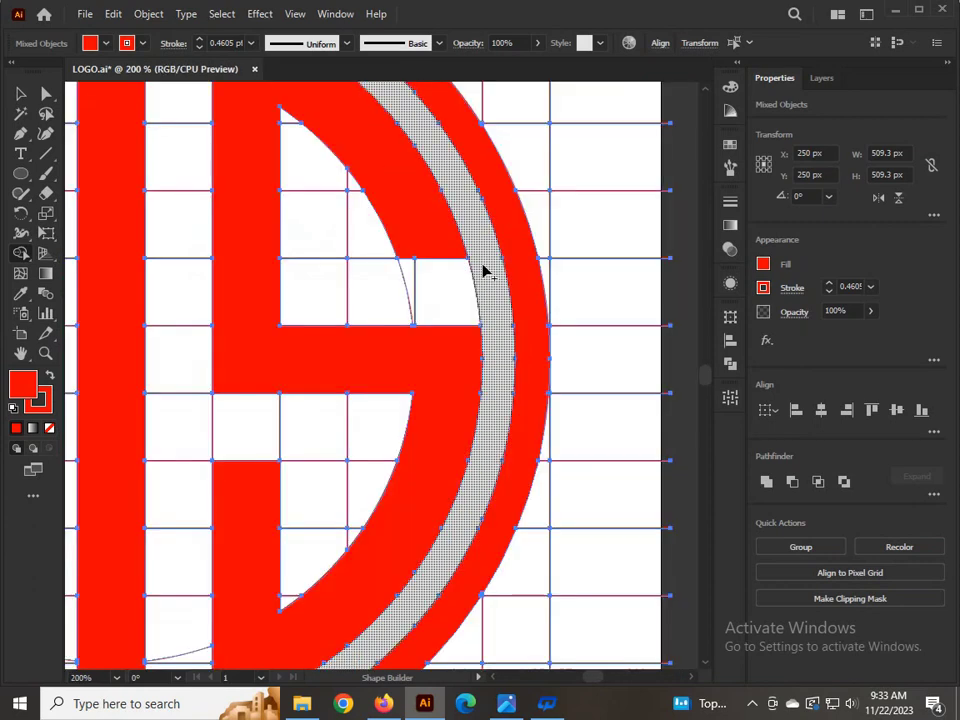
{"action": "scroll", "coordinate": [510, 288], "scroll_direction": "down", "scroll_amount": 2}
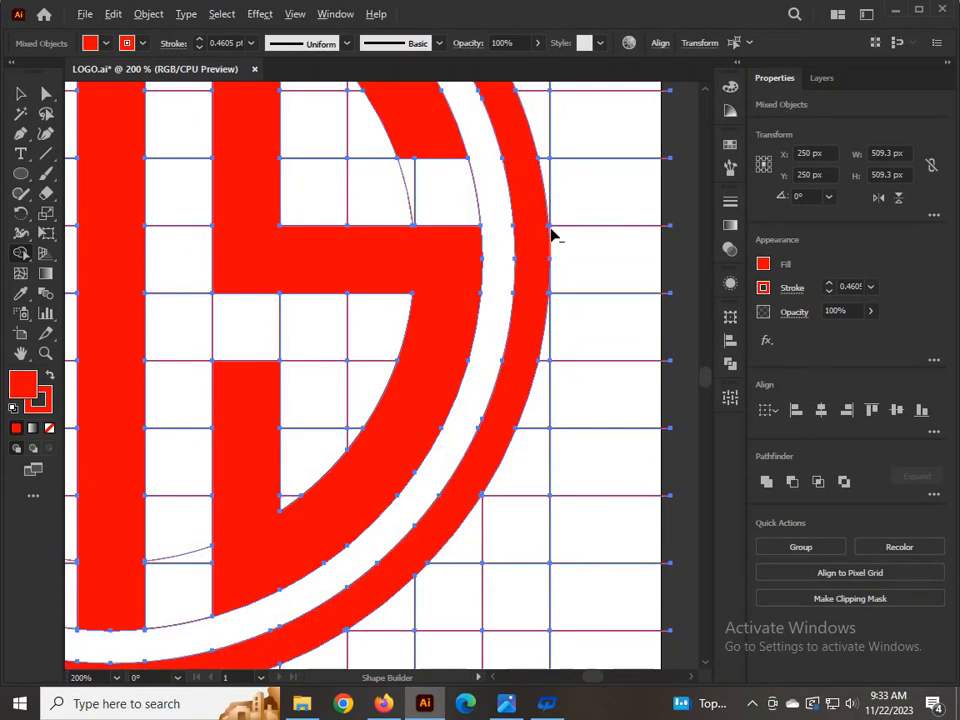
- Erase the thin slivers and vertical grid segment touching the outer edge of the red ring beside the S's middle bar
{"action": "scroll", "coordinate": [553, 233], "scroll_direction": "up", "scroll_amount": 4}
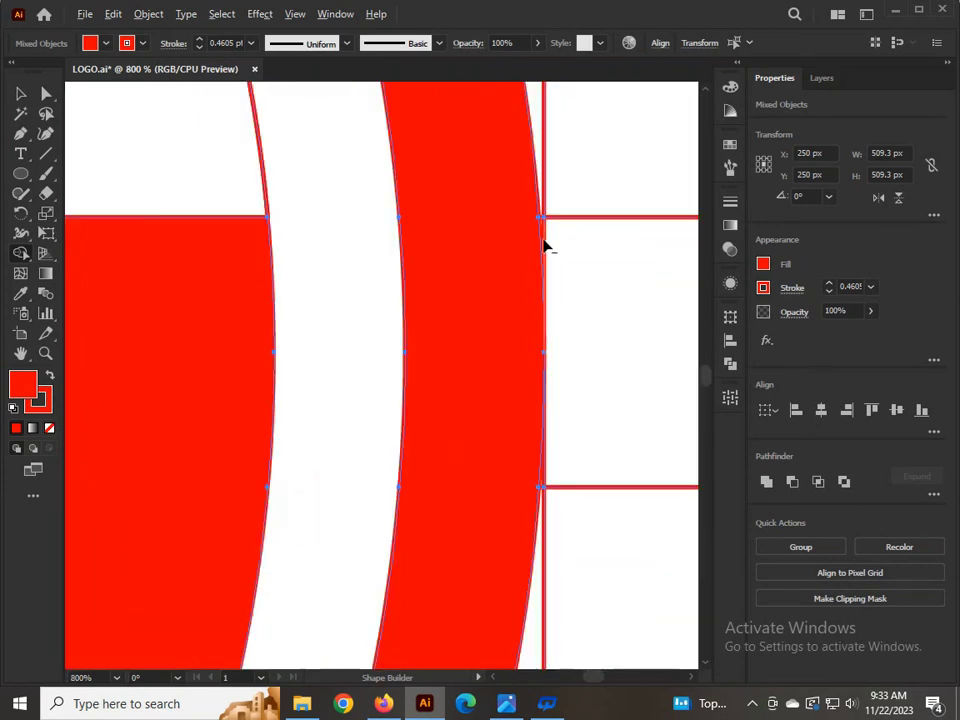
{"action": "scroll", "coordinate": [545, 240], "scroll_direction": "up", "scroll_amount": 5}
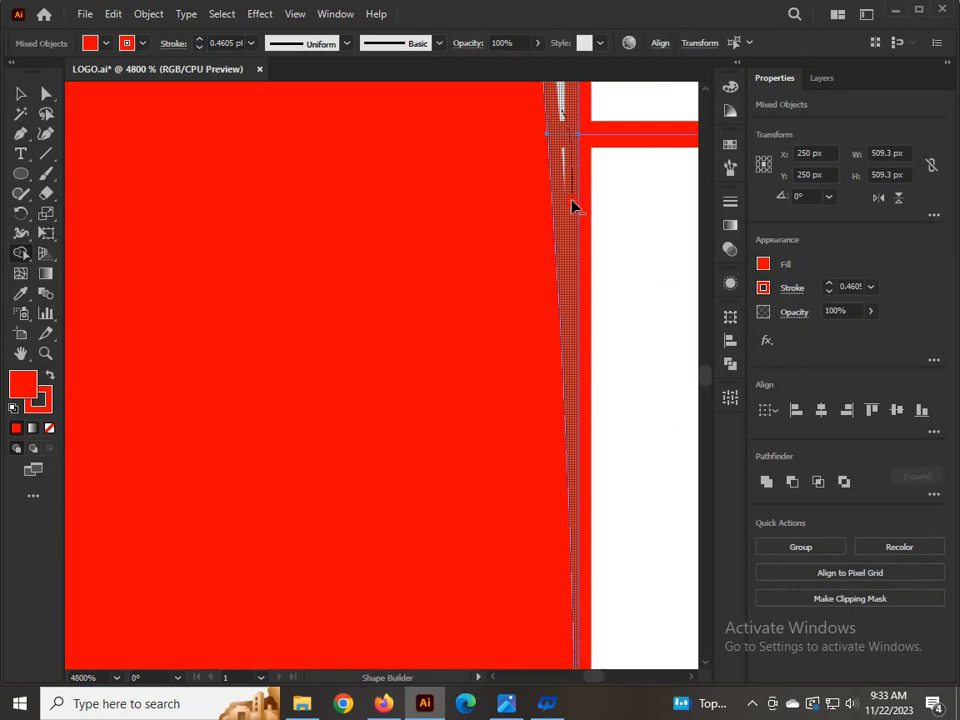
{"action": "scroll", "coordinate": [562, 355], "scroll_direction": "down", "scroll_amount": 6}
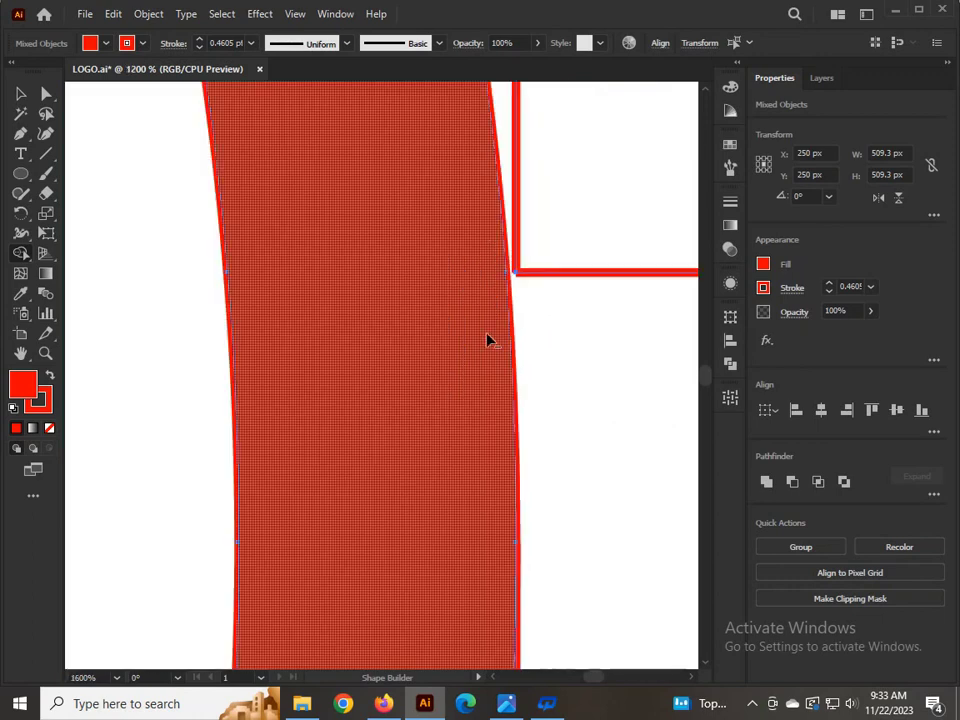
{"action": "scroll", "coordinate": [498, 300], "scroll_direction": "up", "scroll_amount": 3}
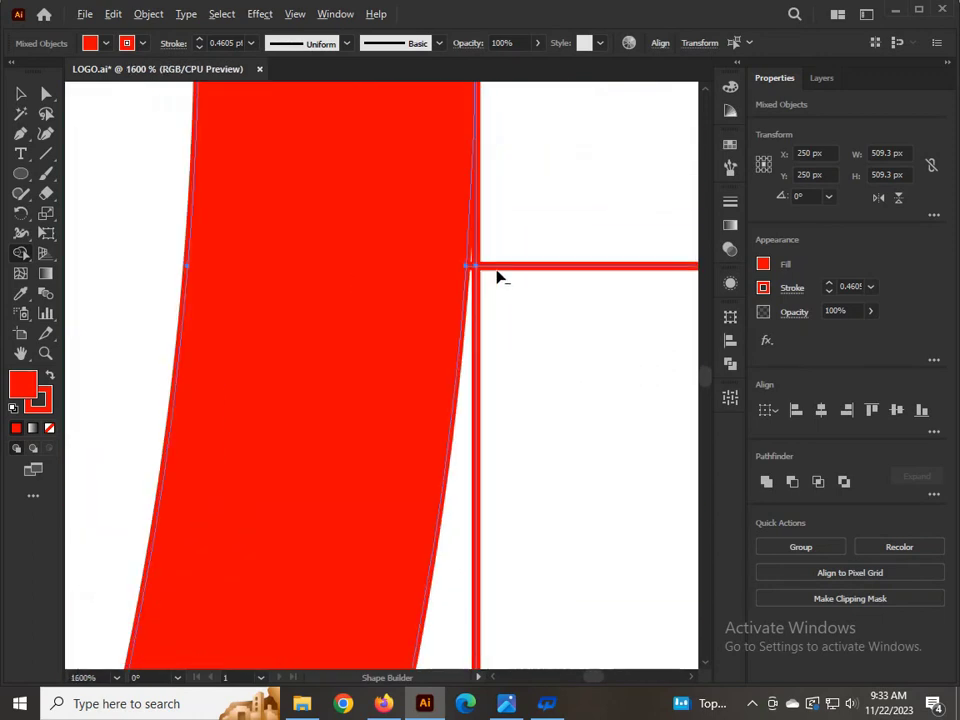
{"action": "left_click_drag", "start_coordinate": [475, 262], "coordinate": [475, 276]}
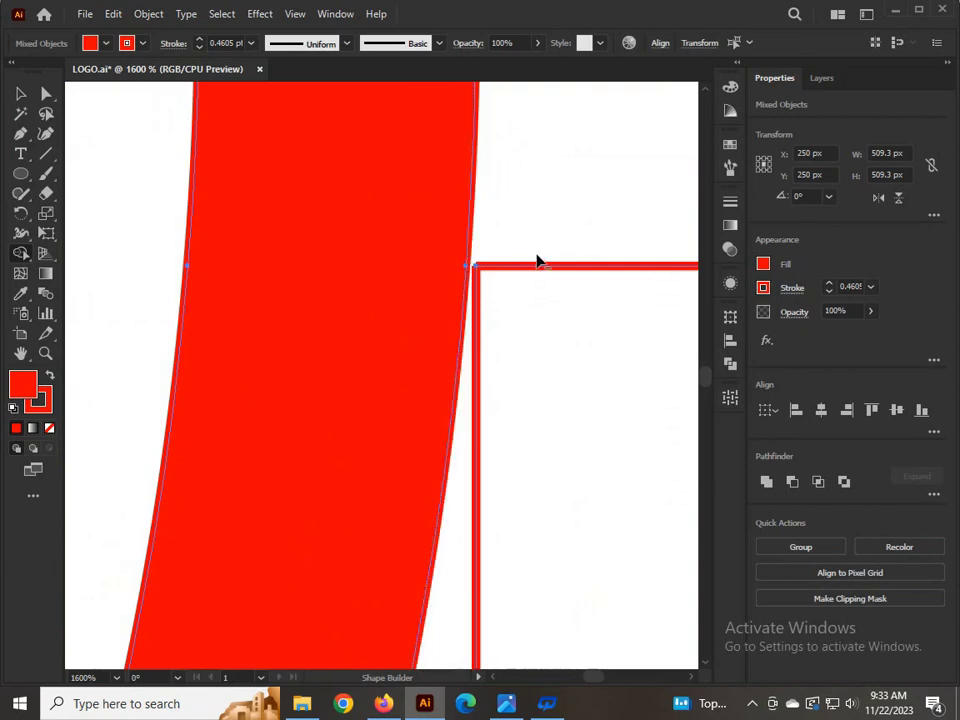
- Examine the lower half of the outer ring, gap ring and central bar's end for leftover grid segments and slivers
{"action": "scroll", "coordinate": [534, 260], "scroll_direction": "down", "scroll_amount": 7}
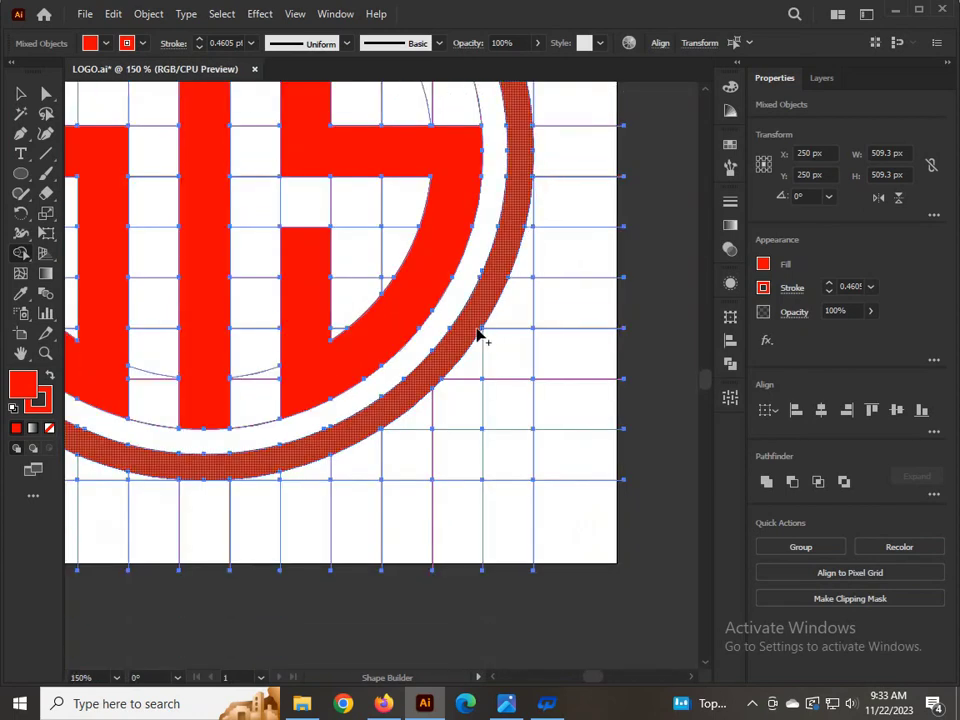
{"action": "scroll", "coordinate": [480, 332], "scroll_direction": "up", "scroll_amount": 5}
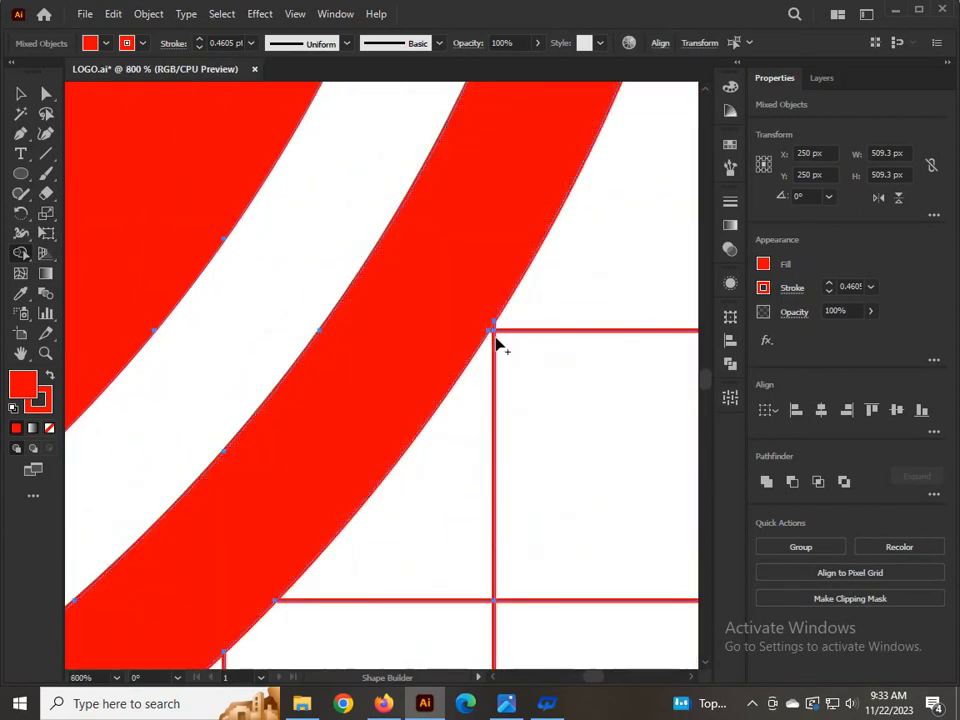
{"action": "scroll", "coordinate": [489, 349], "scroll_direction": "down", "scroll_amount": 3}
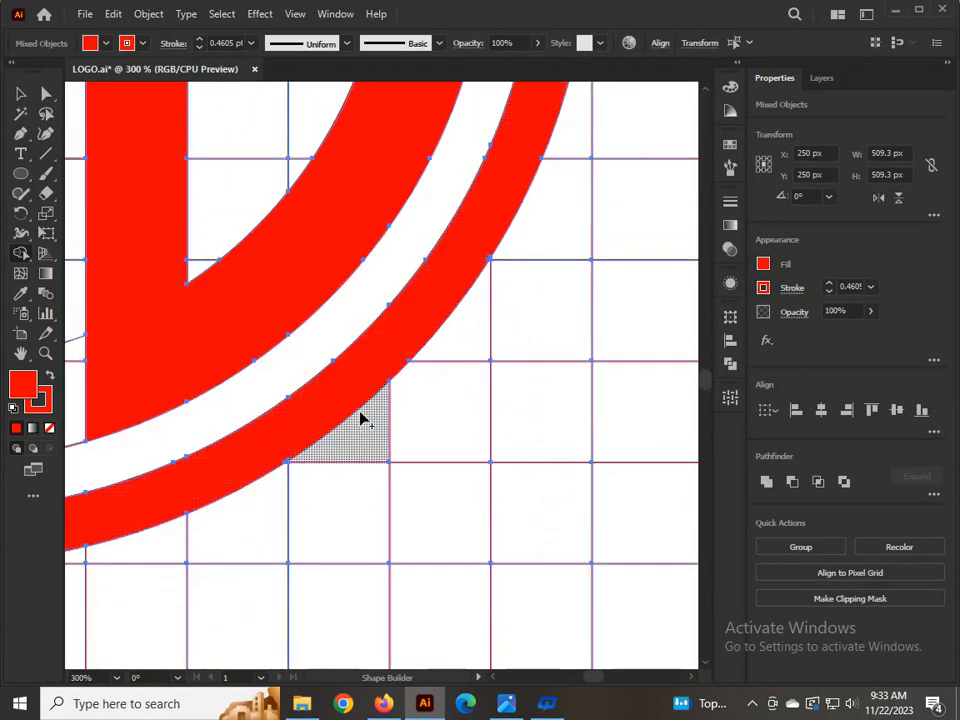
{"action": "scroll", "coordinate": [304, 399], "scroll_direction": "down", "scroll_amount": 3}
{"action": "scroll", "coordinate": [332, 424], "scroll_direction": "up", "scroll_amount": 3}
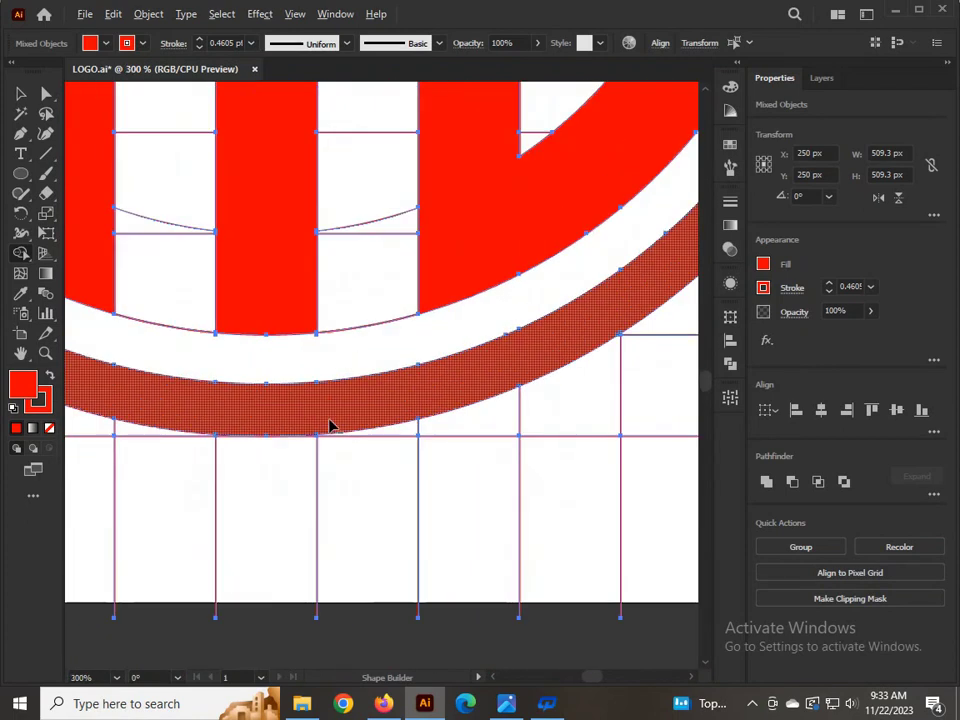
{"action": "scroll", "coordinate": [416, 262], "scroll_direction": "up", "scroll_amount": 3}
{"action": "scroll", "coordinate": [416, 262], "scroll_direction": "down", "scroll_amount": 3}
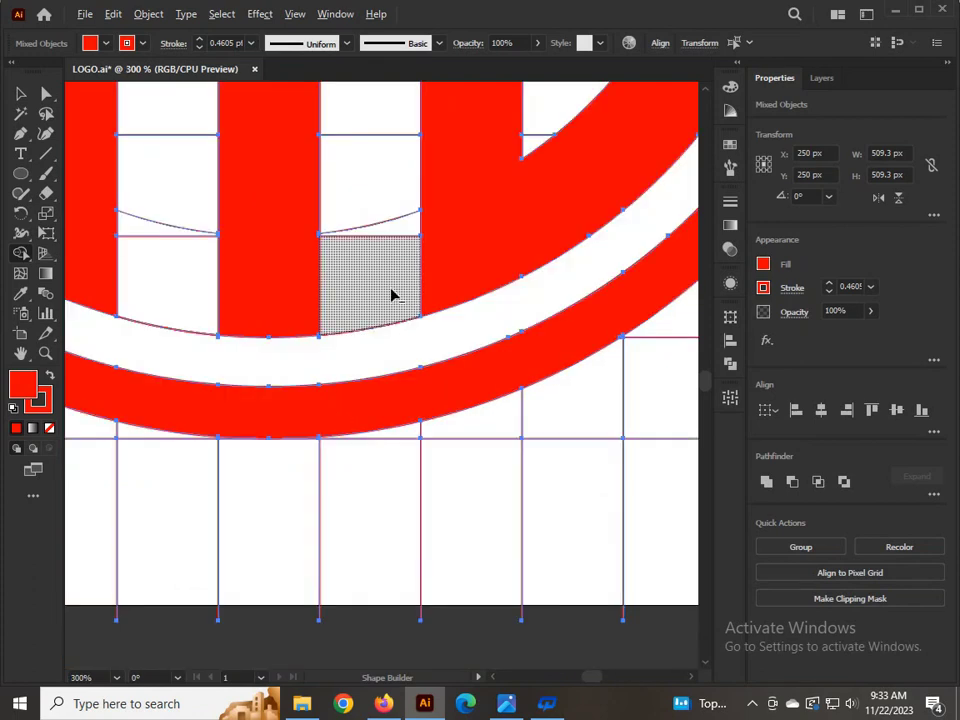
{"action": "scroll", "coordinate": [268, 375], "scroll_direction": "up", "scroll_amount": 4}
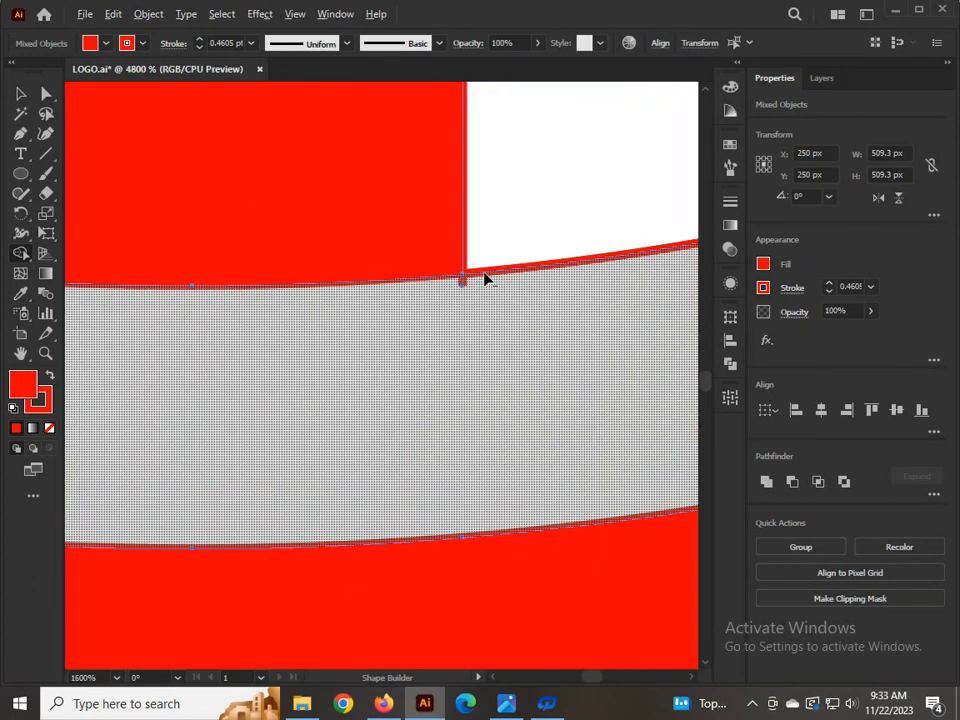
{"action": "scroll", "coordinate": [485, 279], "scroll_direction": "up", "scroll_amount": 3}
{"action": "scroll", "coordinate": [520, 307], "scroll_direction": "down", "scroll_amount": 3}
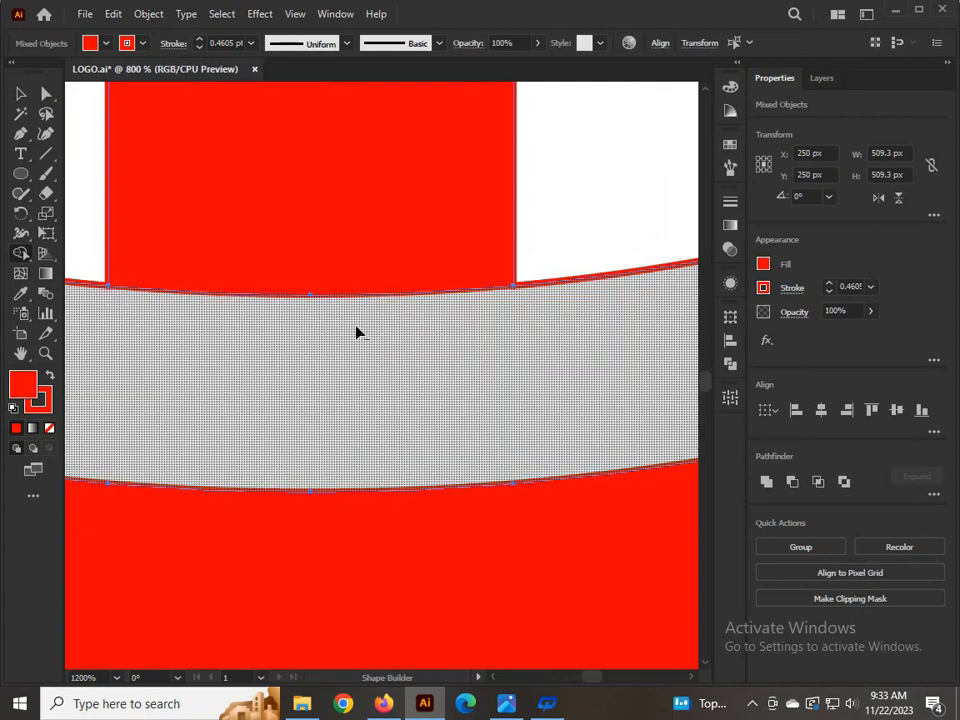
{"action": "scroll", "coordinate": [357, 332], "scroll_direction": "down", "scroll_amount": 4}
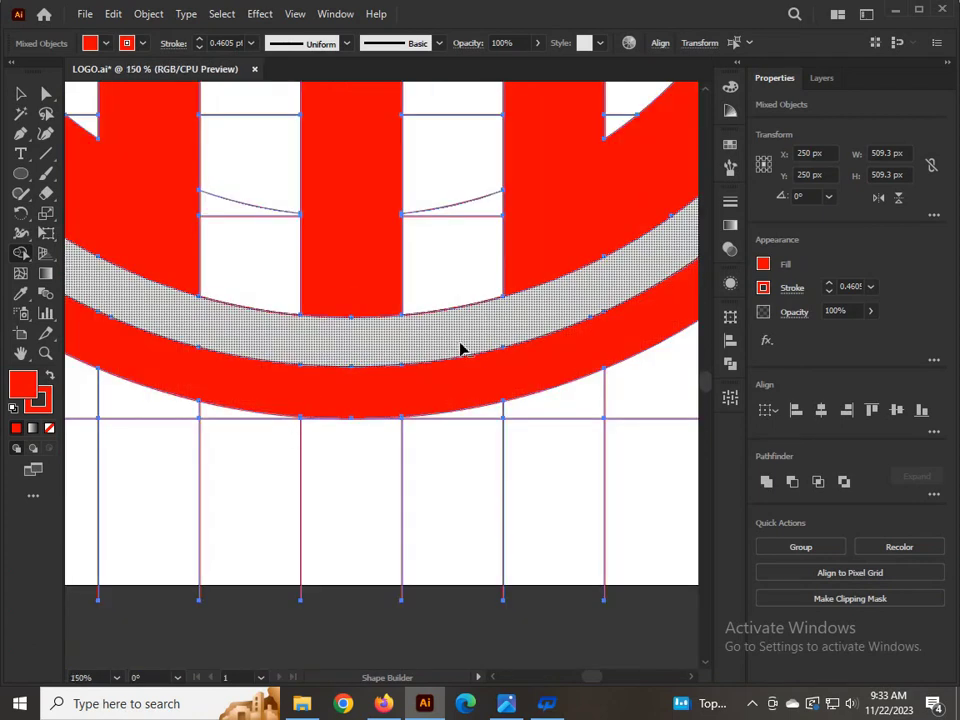
{"action": "scroll", "coordinate": [460, 348], "scroll_direction": "down", "scroll_amount": 2}
{"action": "scroll", "coordinate": [435, 326], "scroll_direction": "up", "scroll_amount": 2}
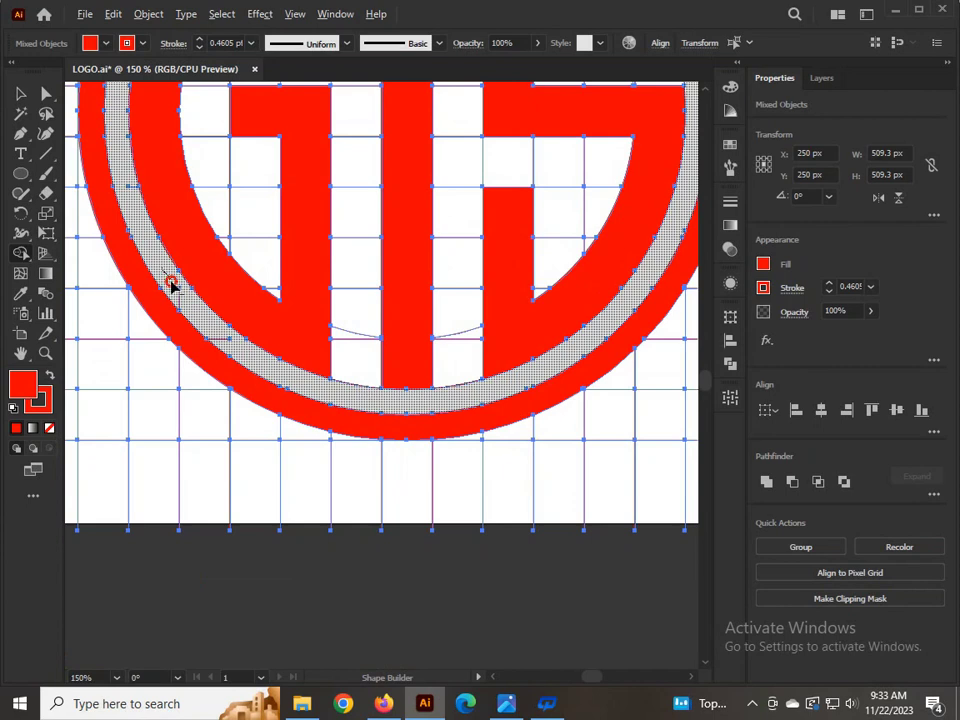
- Erase the short leftover grid segments inside the gap ring along the lower curve of the G
{"action": "left_click_drag", "start_coordinate": [203, 338], "coordinate": [264, 375]}
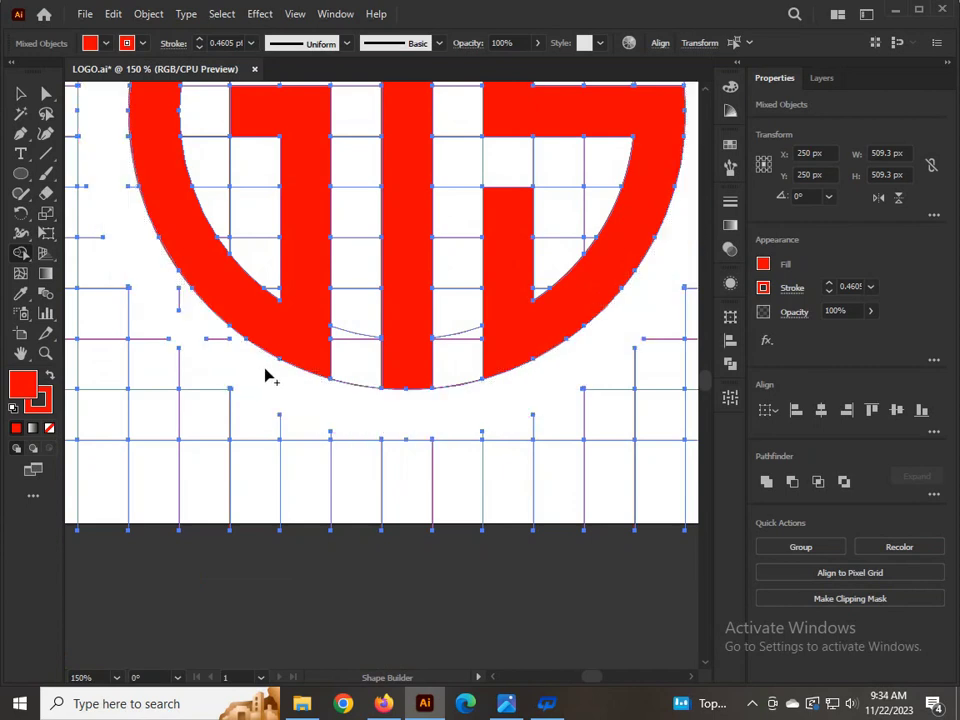
{"action": "scroll", "coordinate": [203, 338], "scroll_direction": "up", "scroll_amount": 4}
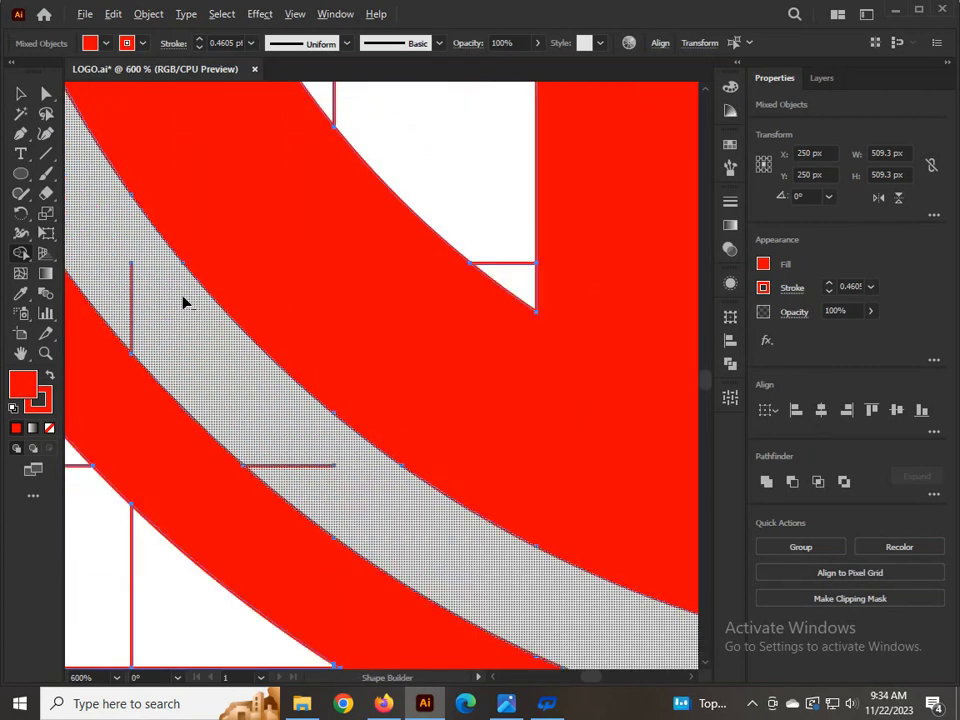
{"action": "left_click", "coordinate": [130, 314], "text": "alt"}
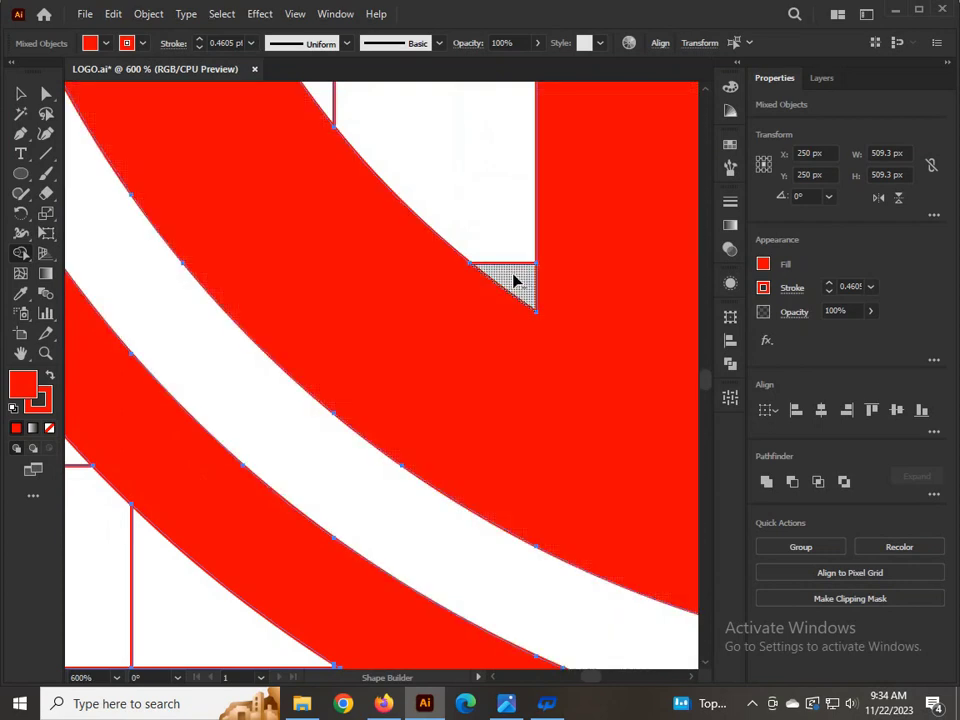
- Erase the grid segments dividing the G's lower counter so its cells form one empty area
{"action": "scroll", "coordinate": [440, 220], "scroll_direction": "up", "scroll_amount": 3}
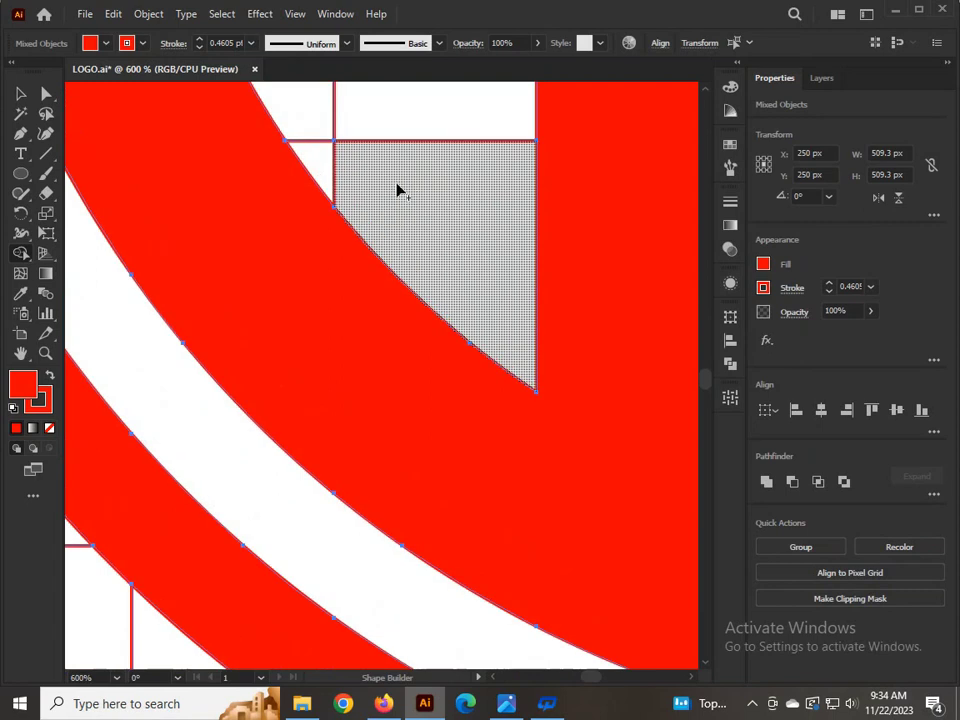
{"action": "left_click", "coordinate": [333, 233], "text": "alt"}
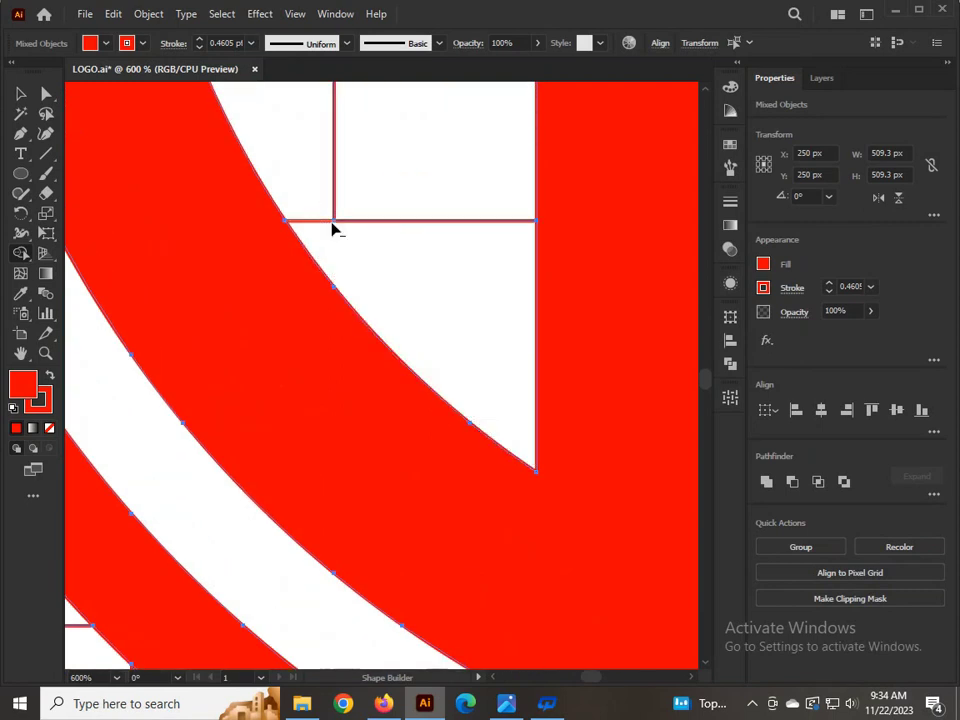
{"action": "mouse_move", "coordinate": [319, 197]}
{"action": "left_mouse_down"}
{"action": "mouse_move", "coordinate": [361, 249]}
{"action": "mouse_move", "coordinate": [401, 236]}
{"action": "left_mouse_up"}
{"action": "scroll", "coordinate": [401, 234], "scroll_direction": "down", "scroll_amount": 3}
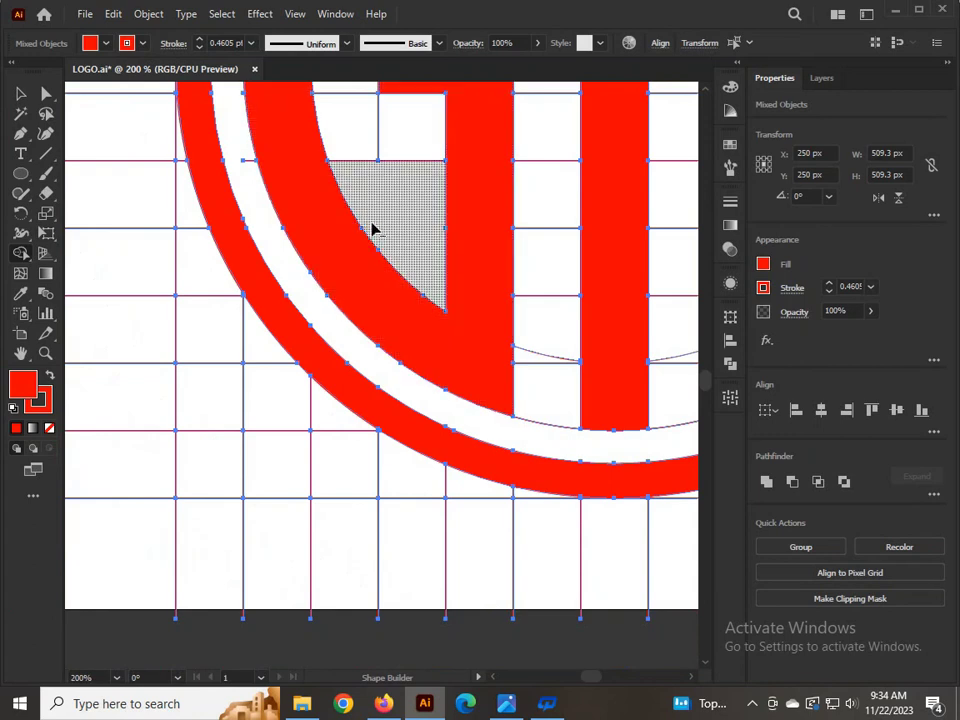
- Clear the grid segments from the G's opening and the vertical gap beside the central bar, joining them to the gap ring
{"action": "mouse_move", "coordinate": [363, 140]}
{"action": "left_mouse_down"}
{"action": "mouse_move", "coordinate": [414, 188]}
{"action": "mouse_move", "coordinate": [404, 190]}
{"action": "mouse_move", "coordinate": [367, 163]}
{"action": "mouse_move", "coordinate": [540, 171]}
{"action": "mouse_move", "coordinate": [543, 128]}
{"action": "mouse_move", "coordinate": [549, 338]}
{"action": "mouse_move", "coordinate": [538, 615]}
{"action": "left_mouse_up"}
{"action": "scroll", "coordinate": [388, 186], "scroll_direction": "up", "scroll_amount": 2}
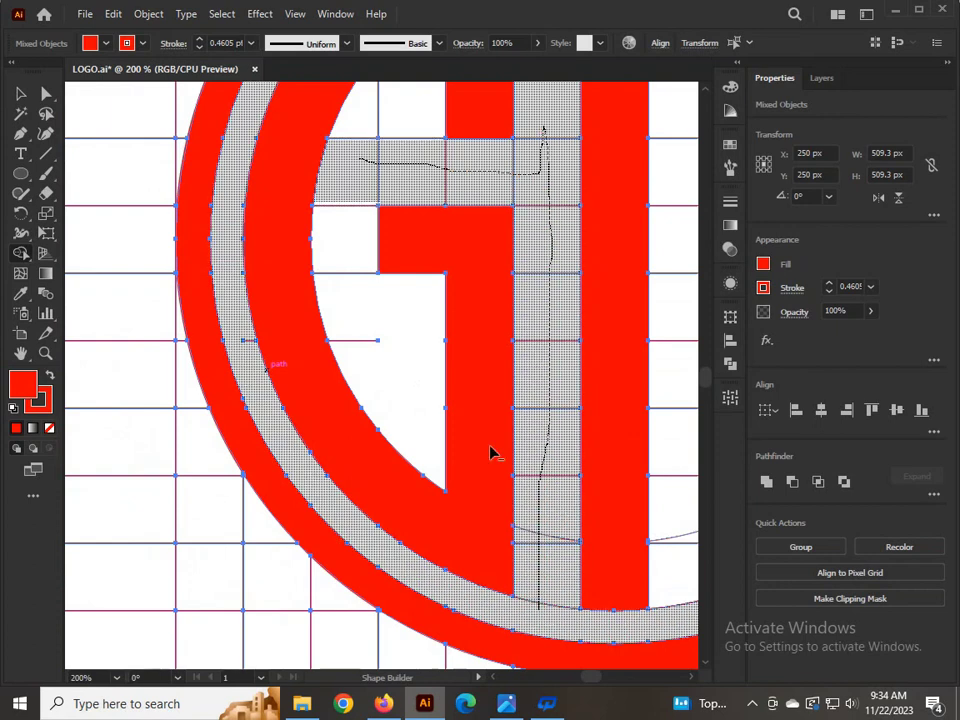
{"action": "left_click_drag", "start_coordinate": [347, 188], "coordinate": [373, 364]}
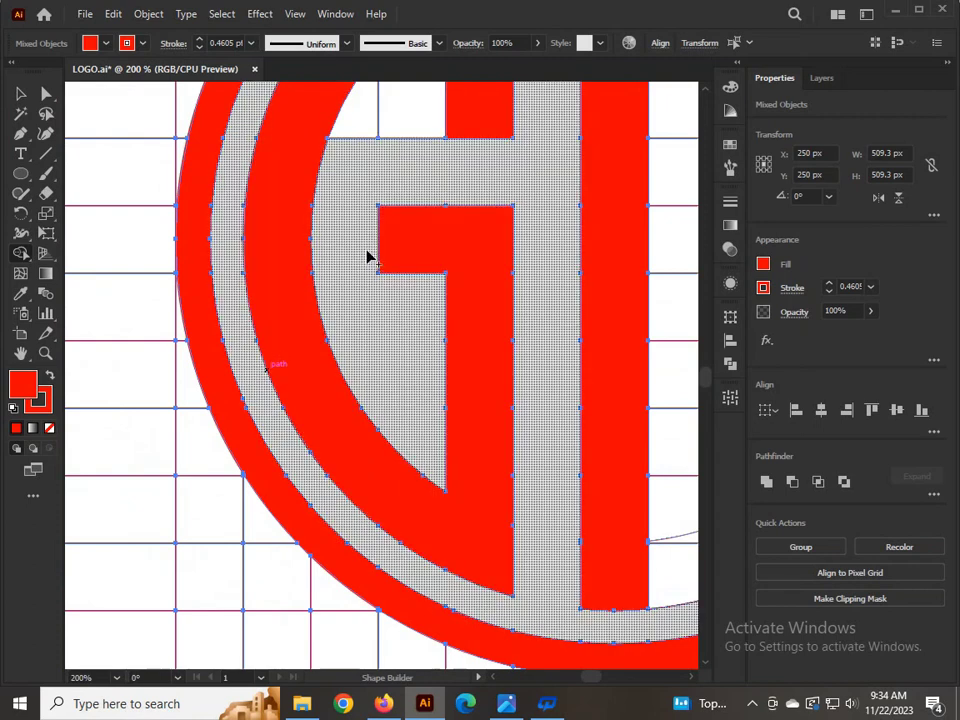
- Clear the grid segments from the G's upper counter so it joins the letter's opening
{"action": "scroll", "coordinate": [369, 254], "scroll_direction": "up", "scroll_amount": 3}
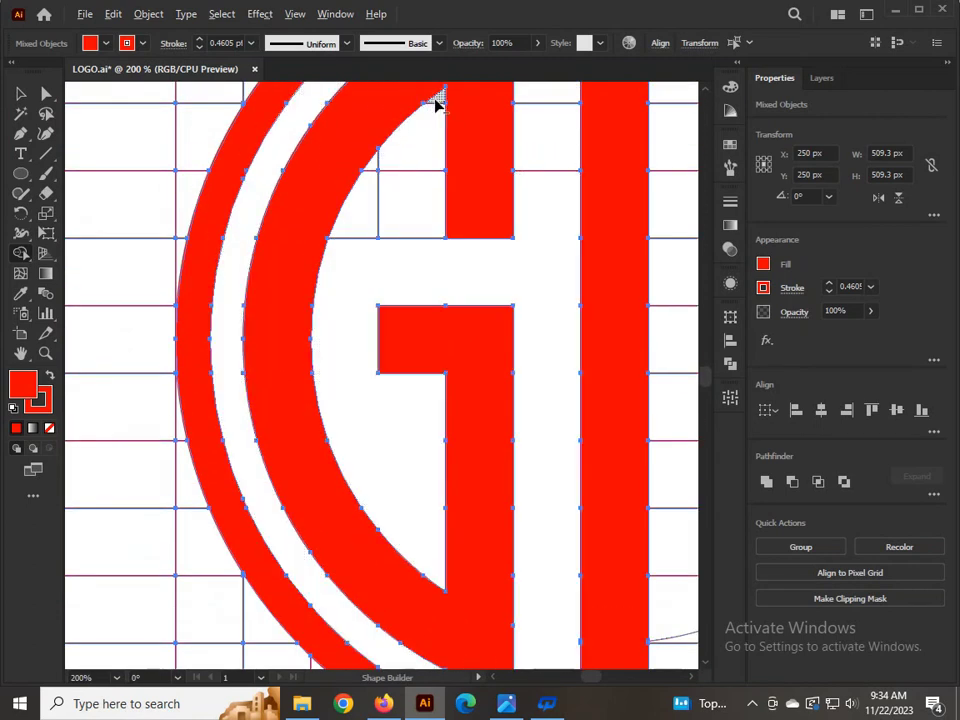
{"action": "mouse_move", "coordinate": [437, 101]}
{"action": "left_mouse_down"}
{"action": "mouse_move", "coordinate": [408, 244]}
{"action": "mouse_move", "coordinate": [373, 241]}
{"action": "mouse_move", "coordinate": [381, 175]}
{"action": "left_mouse_up"}
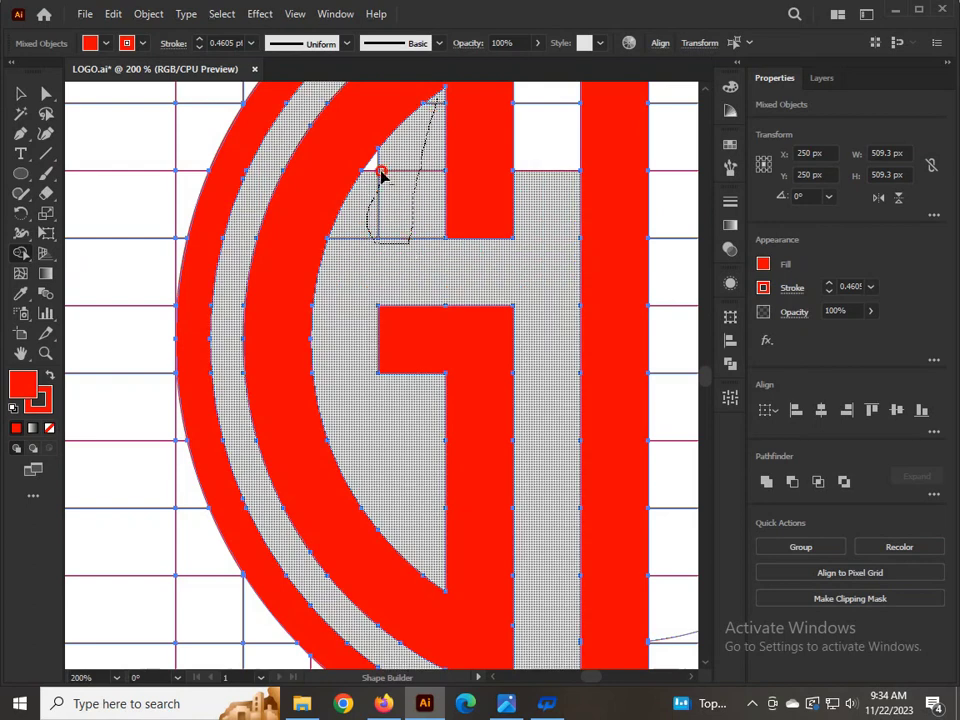
{"action": "scroll", "coordinate": [367, 273], "scroll_direction": "down", "scroll_amount": 3}
- Clear the remaining grid and circle segments from the vertical gaps on both sides of the central bar
{"action": "scroll", "coordinate": [465, 275], "scroll_direction": "up", "scroll_amount": 1}
{"action": "left_click_drag", "start_coordinate": [465, 224], "coordinate": [468, 478]}
{"action": "scroll", "coordinate": [470, 350], "scroll_direction": "up", "scroll_amount": 1}
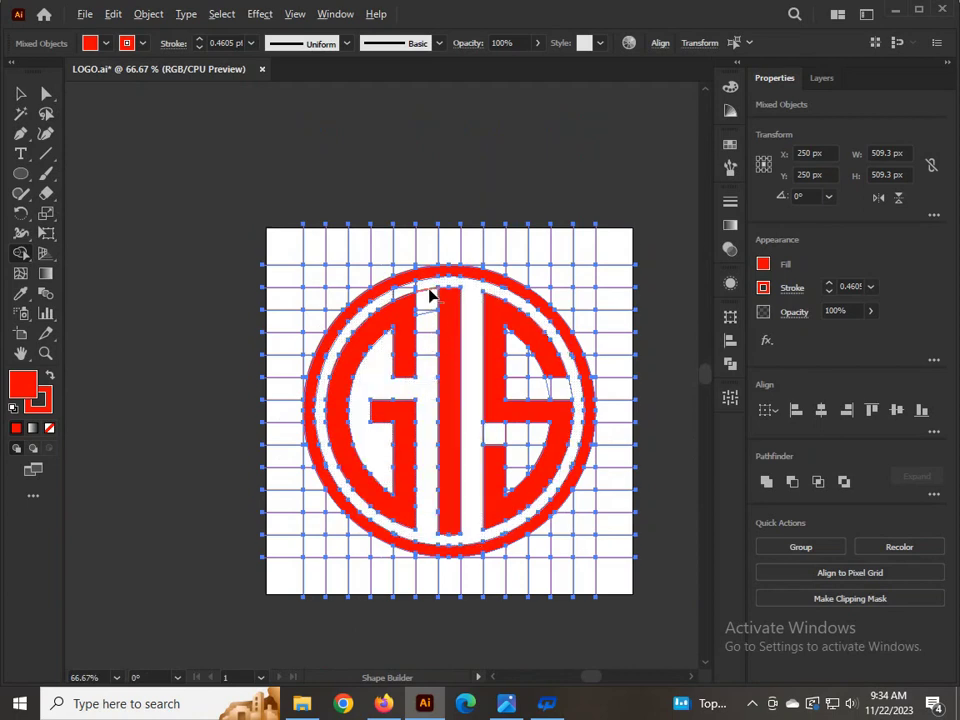
{"action": "left_click_drag", "start_coordinate": [431, 290], "coordinate": [428, 372]}
- Clear the grid segments and small corner cells from the S's upper opening and counter
{"action": "mouse_move", "coordinate": [503, 374]}
{"action": "left_mouse_down"}
{"action": "mouse_move", "coordinate": [512, 340]}
{"action": "mouse_move", "coordinate": [516, 375]}
{"action": "mouse_move", "coordinate": [570, 390]}
{"action": "mouse_move", "coordinate": [551, 388]}
{"action": "left_mouse_up"}
{"action": "scroll", "coordinate": [521, 364], "scroll_direction": "up", "scroll_amount": 2}
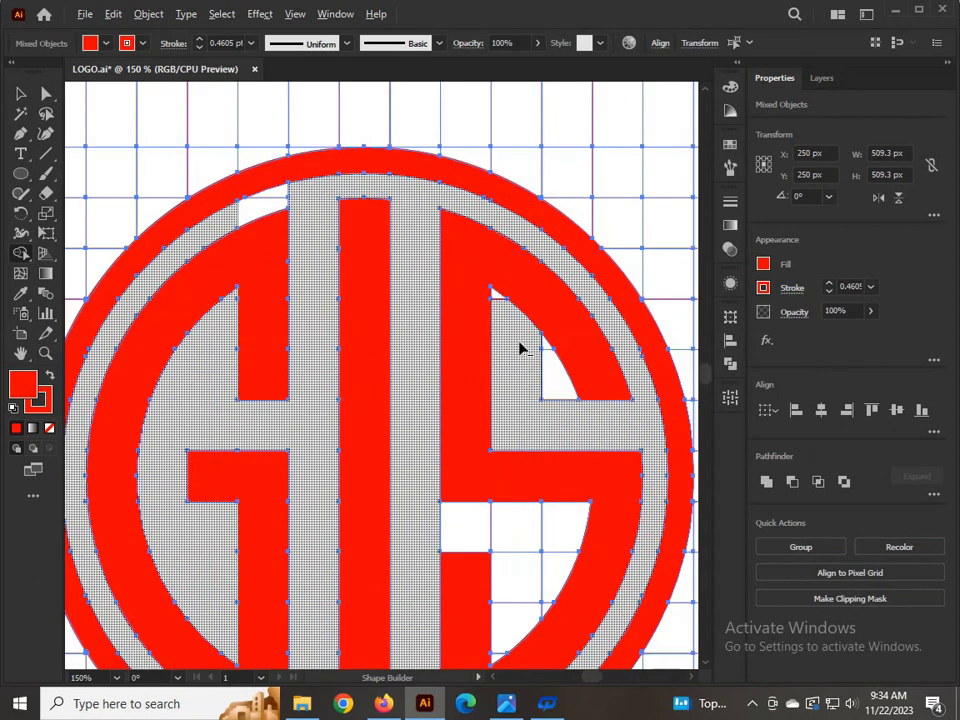
{"action": "mouse_move", "coordinate": [535, 343]}
{"action": "left_mouse_down"}
{"action": "mouse_move", "coordinate": [560, 411]}
{"action": "mouse_move", "coordinate": [511, 338]}
{"action": "left_mouse_up"}
{"action": "left_click_drag", "start_coordinate": [547, 386], "coordinate": [548, 388]}
{"action": "left_click", "coordinate": [541, 375], "text": "alt"}
- Clear the grid segments and triangular corner cells from the S's lower opening and counter
{"action": "key", "text": "ctrl+0"}
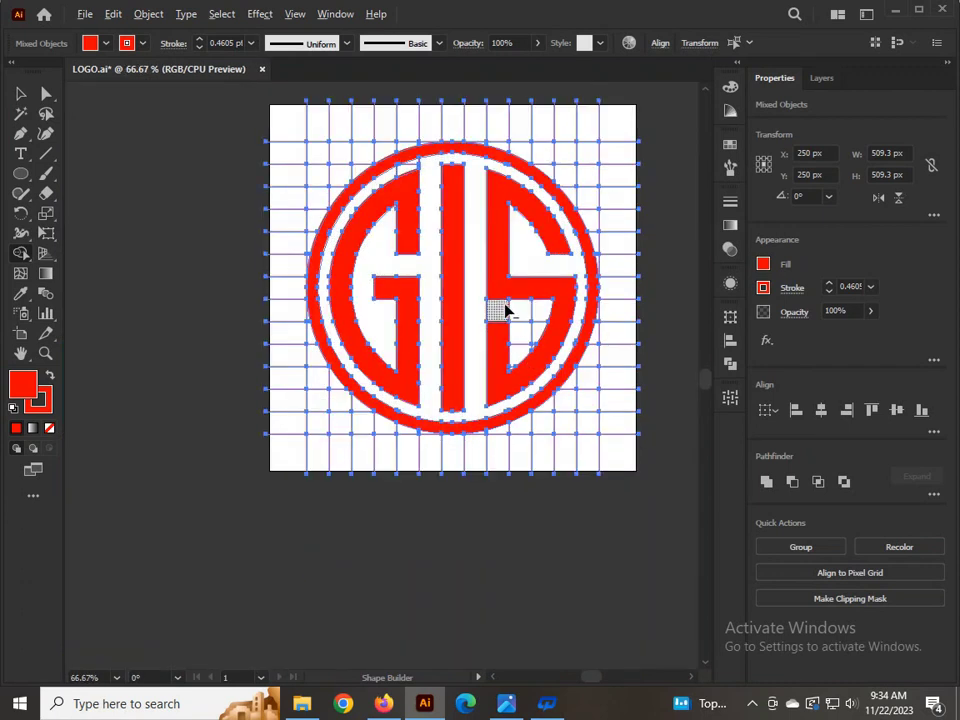
{"action": "mouse_move", "coordinate": [481, 312]}
{"action": "left_mouse_down"}
{"action": "mouse_move", "coordinate": [540, 316]}
{"action": "mouse_move", "coordinate": [518, 358]}
{"action": "mouse_move", "coordinate": [520, 348]}
{"action": "left_mouse_up"}
{"action": "scroll", "coordinate": [527, 340], "scroll_direction": "up", "scroll_amount": 3}
{"action": "scroll", "coordinate": [527, 342], "scroll_direction": "up", "scroll_amount": 2}
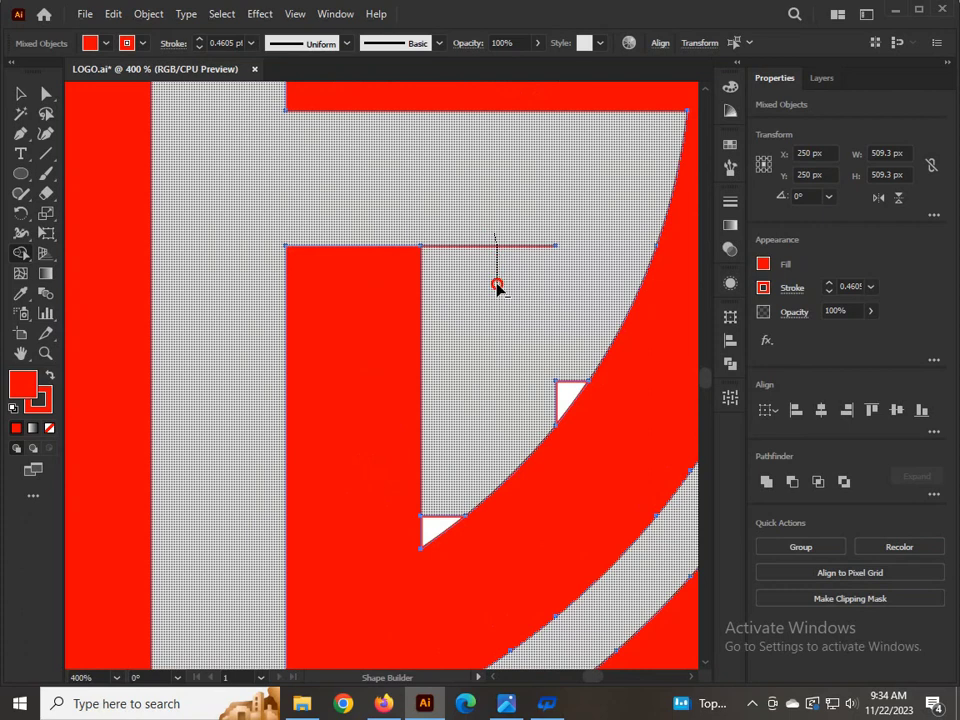
{"action": "left_click", "coordinate": [483, 247], "text": "alt"}
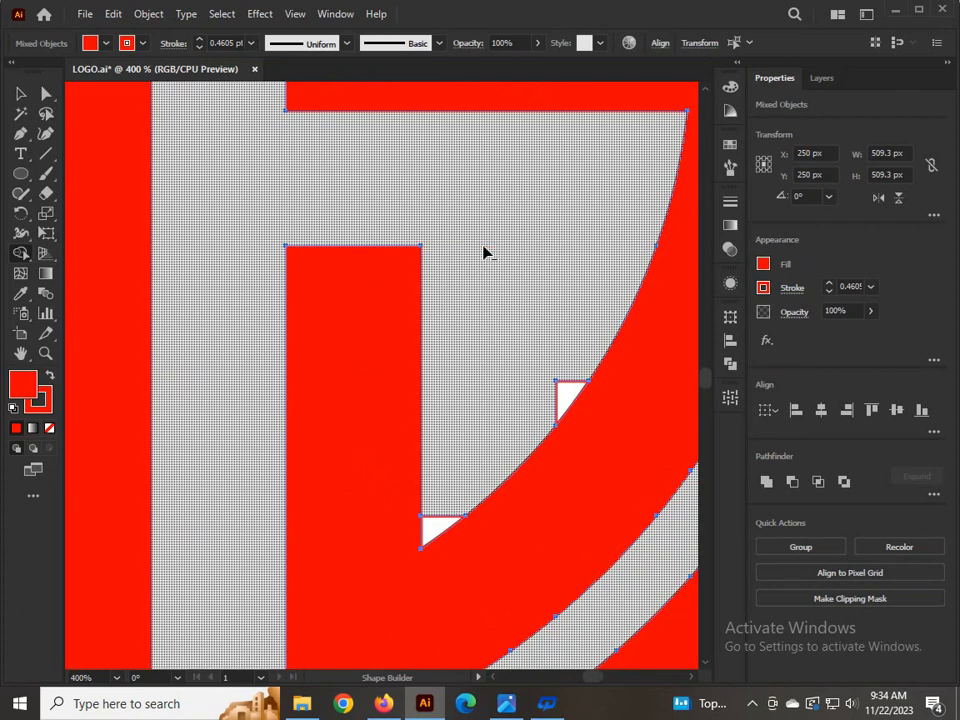
{"action": "left_click", "coordinate": [567, 386], "text": "alt"}
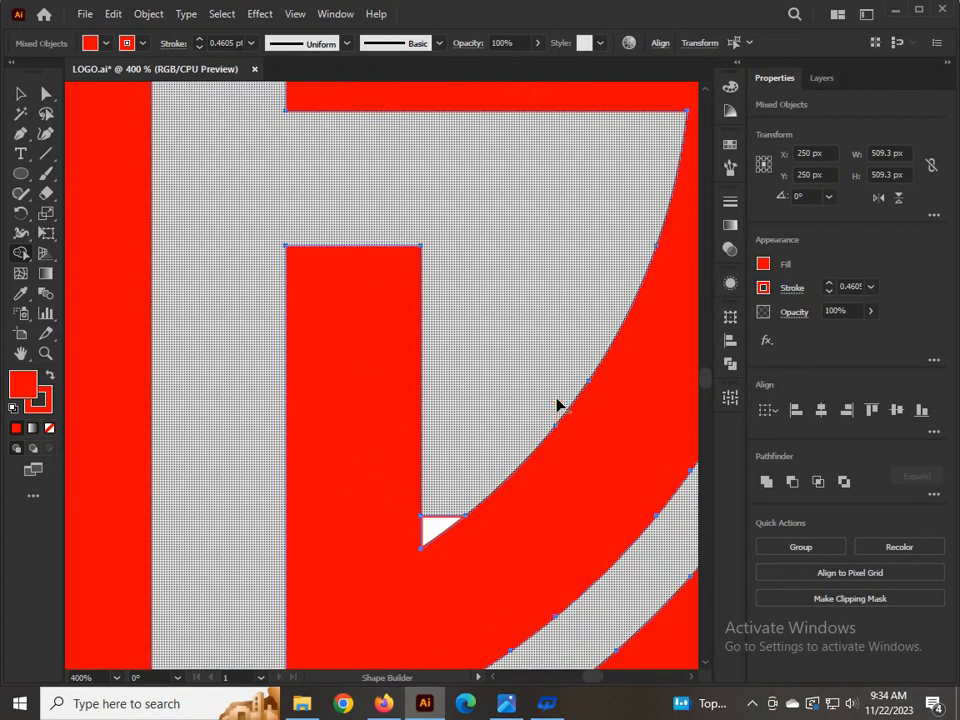
{"action": "left_click", "coordinate": [435, 521], "text": "alt"}
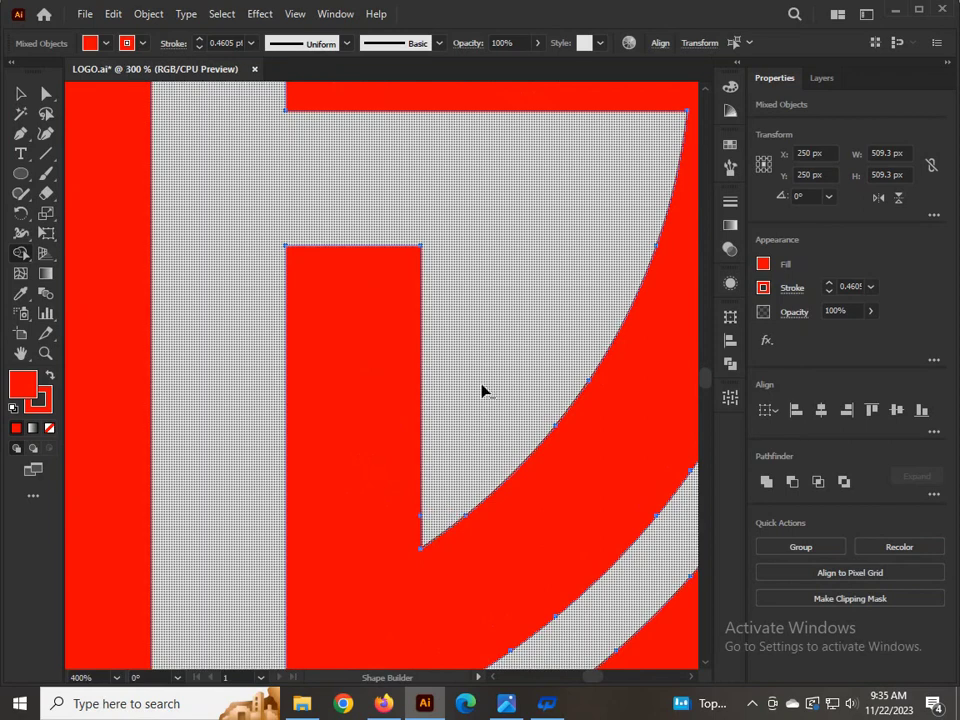
{"action": "scroll", "coordinate": [483, 390], "scroll_direction": "down", "scroll_amount": 4}
{"action": "scroll", "coordinate": [562, 297], "scroll_direction": "down", "scroll_amount": 1}
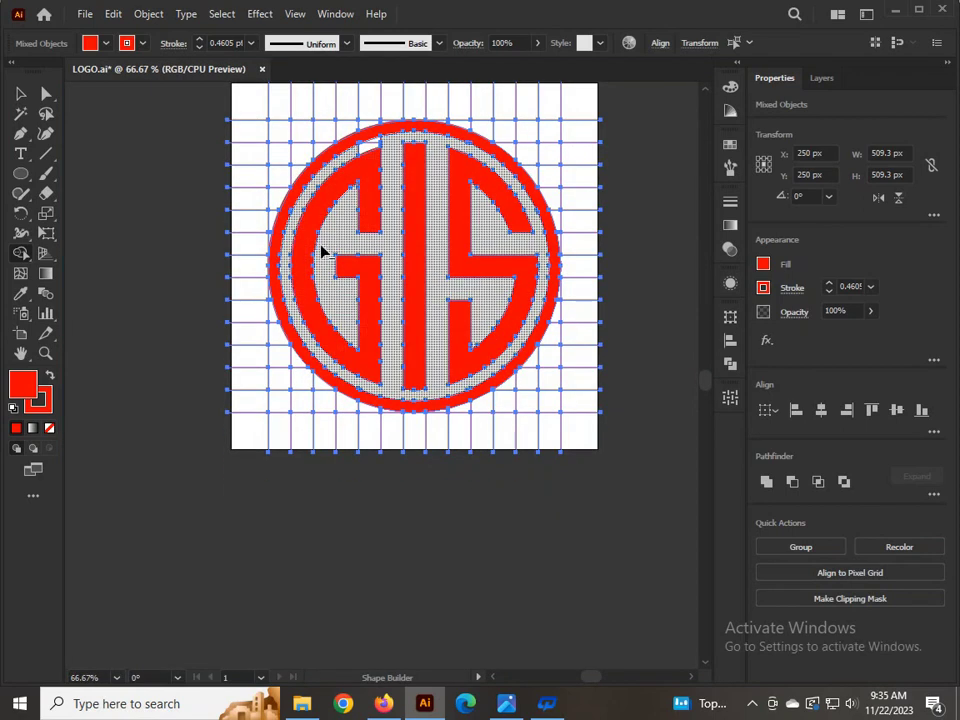
- Erase the leftover grid segments crossing the gap ring above the G's upper end
{"action": "scroll", "coordinate": [322, 250], "scroll_direction": "up", "scroll_amount": 2}
{"action": "scroll", "coordinate": [405, 125], "scroll_direction": "up", "scroll_amount": 1}
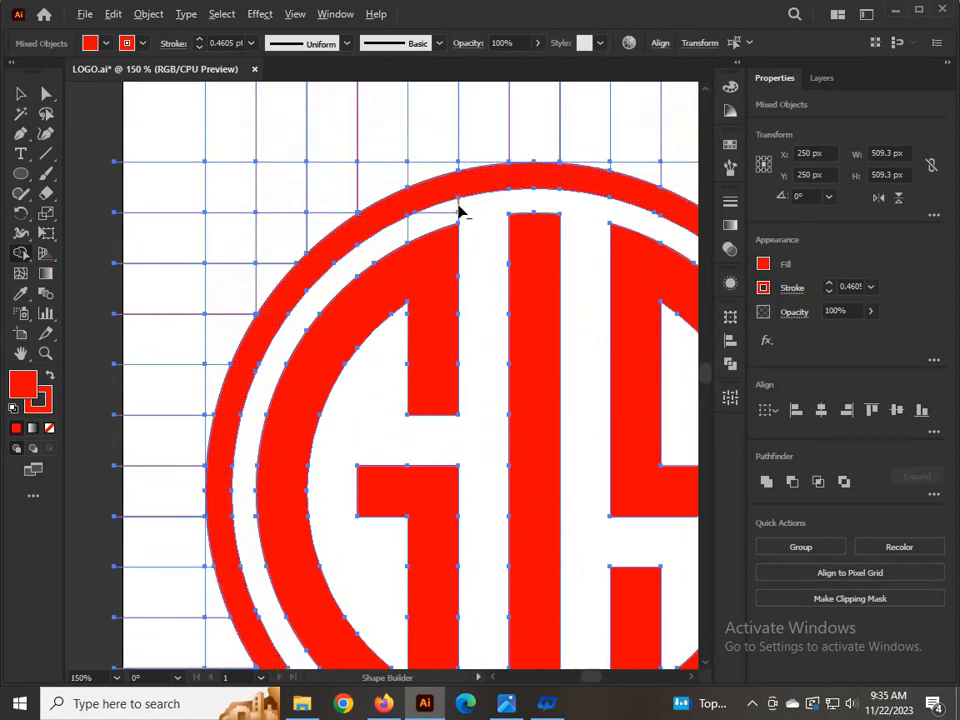
{"action": "scroll", "coordinate": [460, 211], "scroll_direction": "up", "scroll_amount": 3}
{"action": "left_click_drag", "start_coordinate": [470, 210], "coordinate": [309, 300]}
{"action": "left_click_drag", "start_coordinate": [400, 283], "coordinate": [467, 246]}
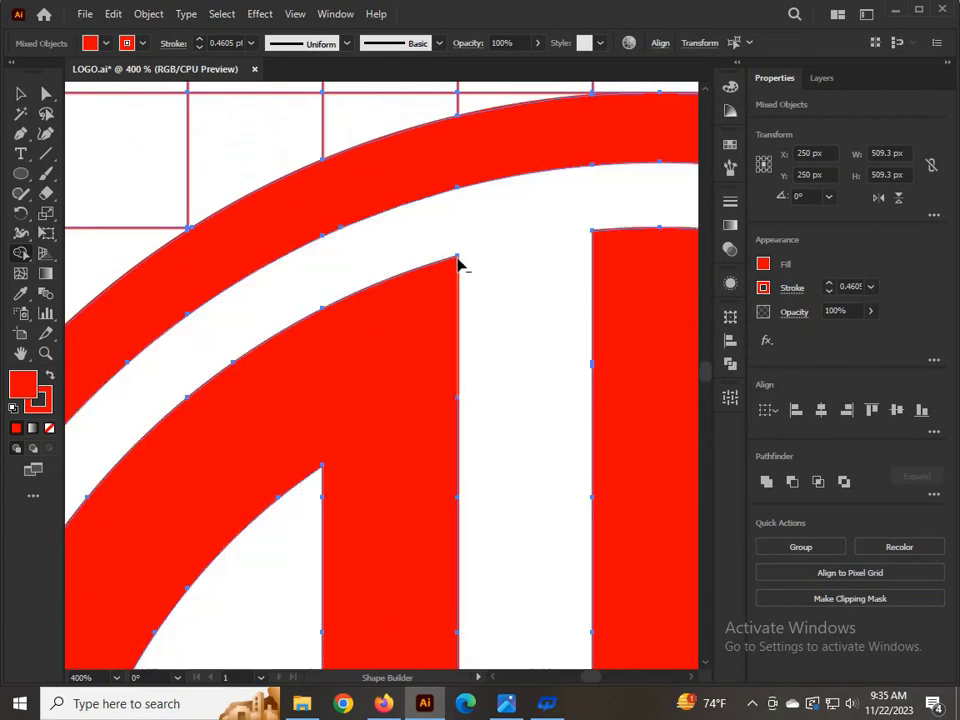
- Check the cleaned-up monogram for leftover segments and switch from Shape Builder to the Selection tool
{"action": "scroll", "coordinate": [458, 262], "scroll_direction": "down", "scroll_amount": 3}
{"action": "scroll", "coordinate": [458, 262], "scroll_direction": "down", "scroll_amount": 2}
{"action": "scroll", "coordinate": [500, 264], "scroll_direction": "down", "scroll_amount": 2}
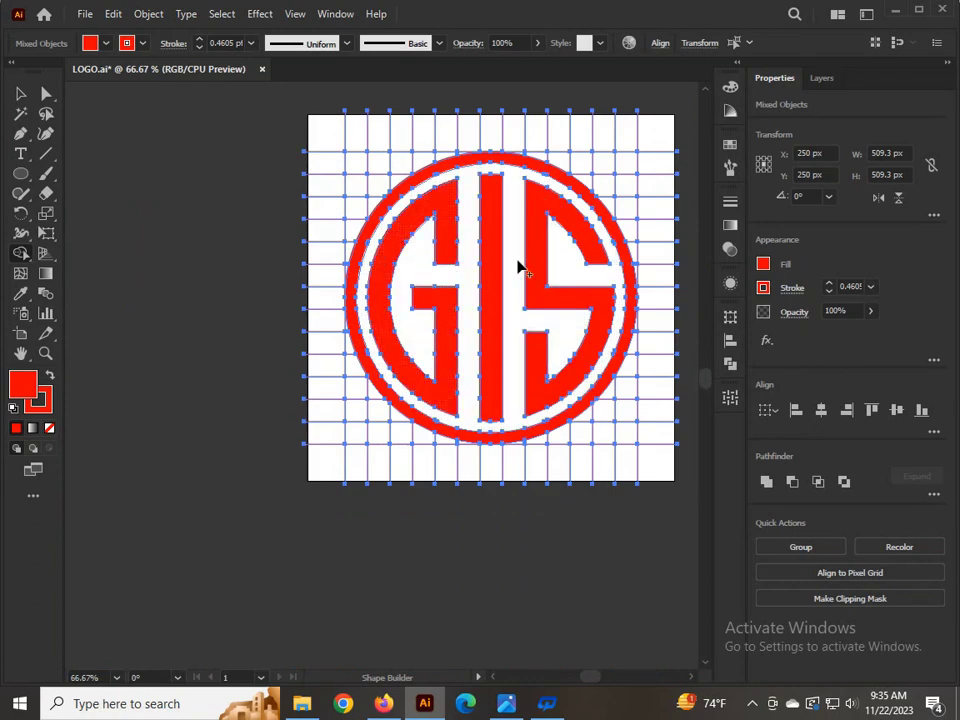
{"action": "scroll", "coordinate": [435, 424], "scroll_direction": "up", "scroll_amount": 2}
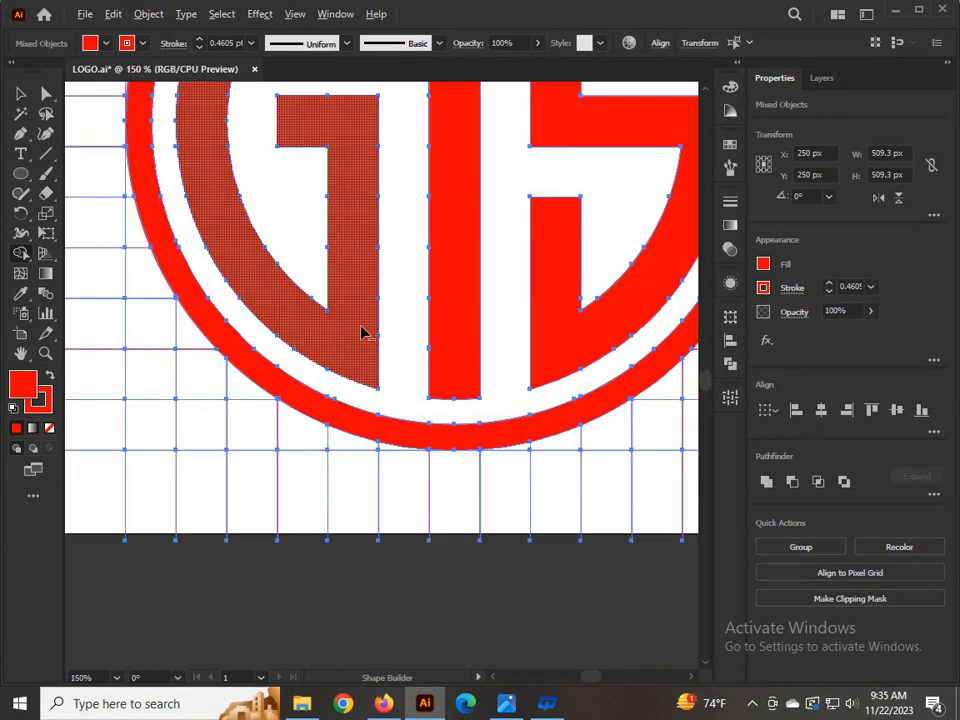
{"action": "scroll", "coordinate": [300, 352], "scroll_direction": "down", "scroll_amount": 2}
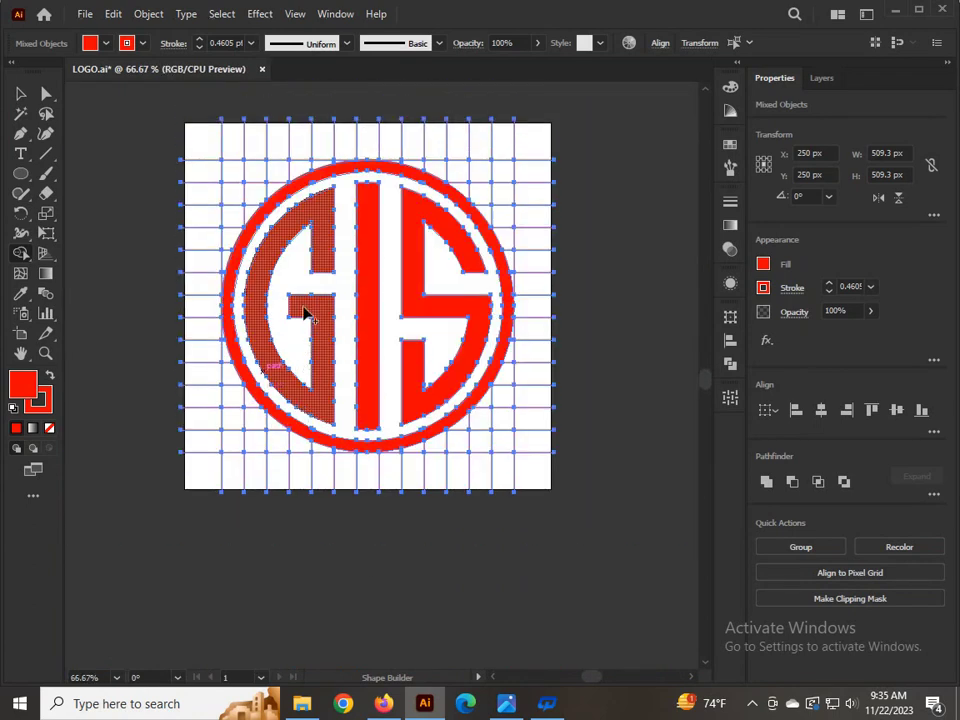
{"action": "left_click", "coordinate": [21, 96]}
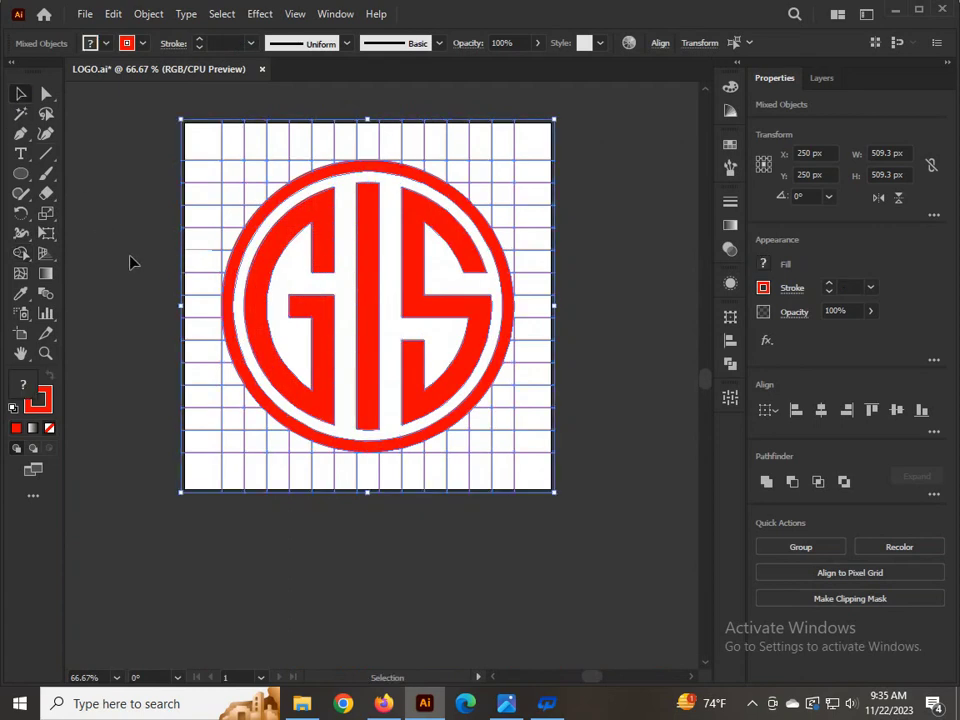
{"action": "right_click", "coordinate": [216, 190]}
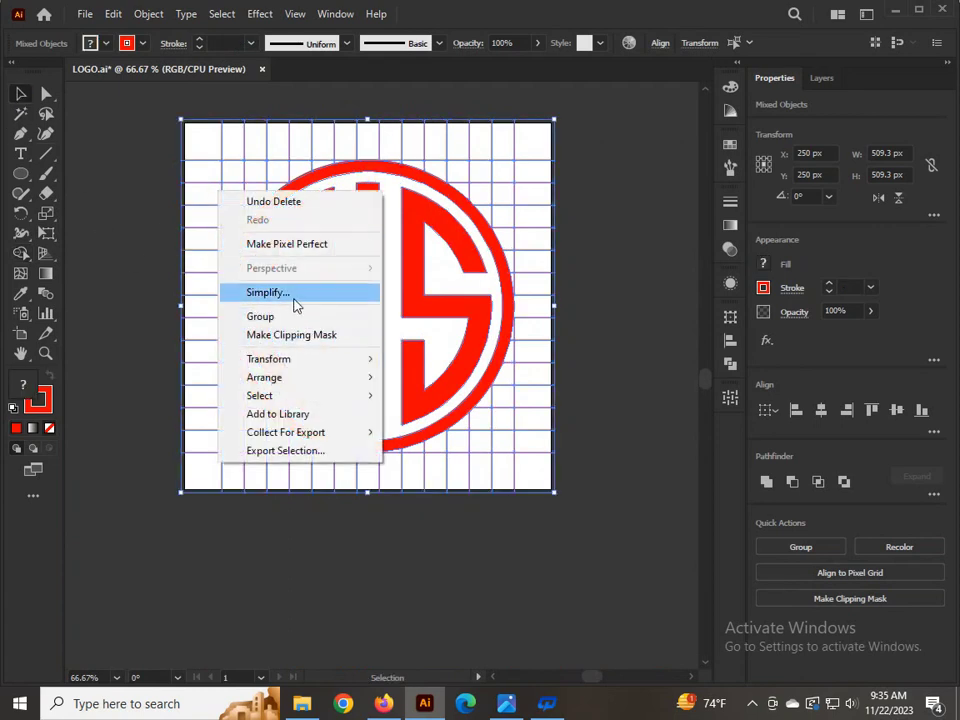
{"action": "left_click", "coordinate": [165, 328]}
{"action": "scroll", "coordinate": [165, 328], "scroll_direction": "up", "scroll_amount": 2}
{"action": "left_click_drag", "start_coordinate": [175, 187], "coordinate": [546, 556]}
{"action": "right_click", "coordinate": [409, 339]}
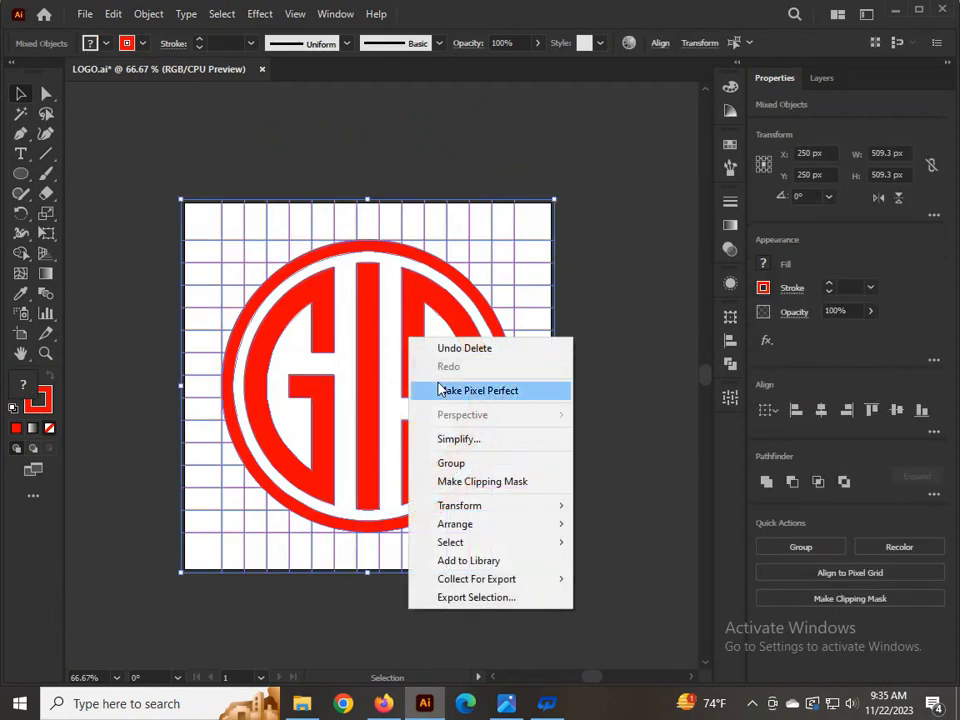
{"action": "left_click", "coordinate": [165, 334]}
{"action": "left_click", "coordinate": [271, 336]}
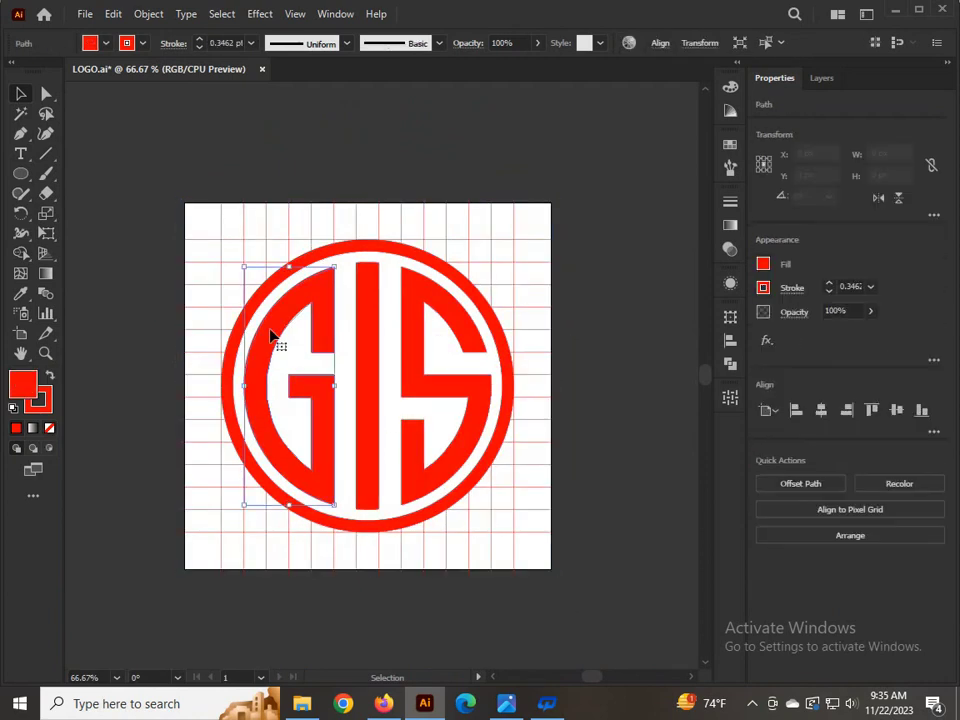
{"action": "right_click", "coordinate": [270, 334]}
{"action": "left_click", "coordinate": [262, 301]}
{"action": "right_click", "coordinate": [261, 300]}
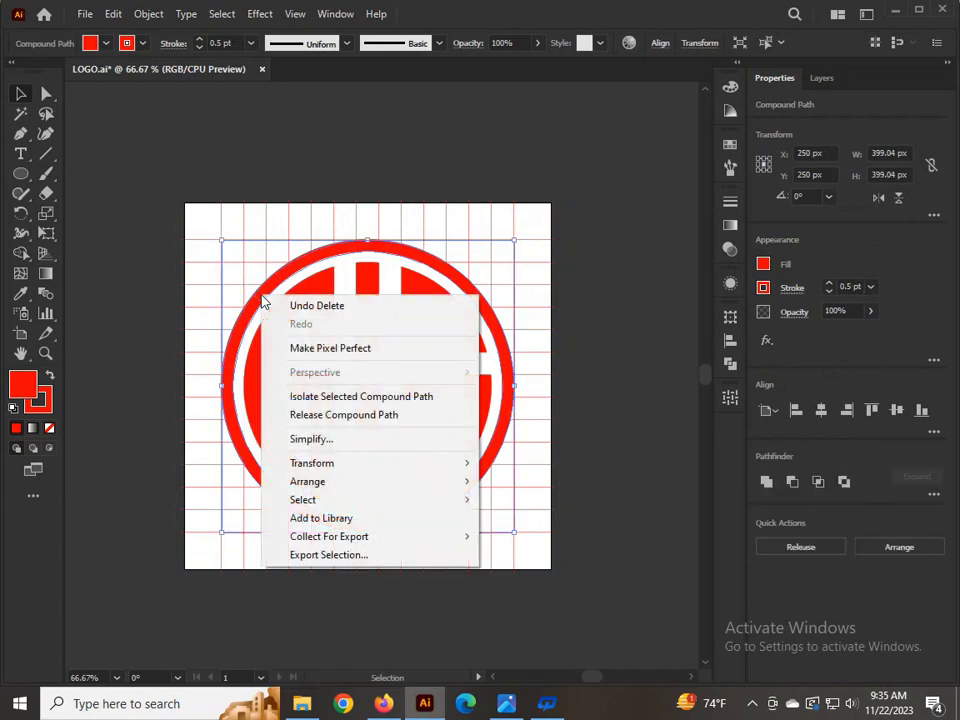
{"action": "left_click", "coordinate": [171, 428]}
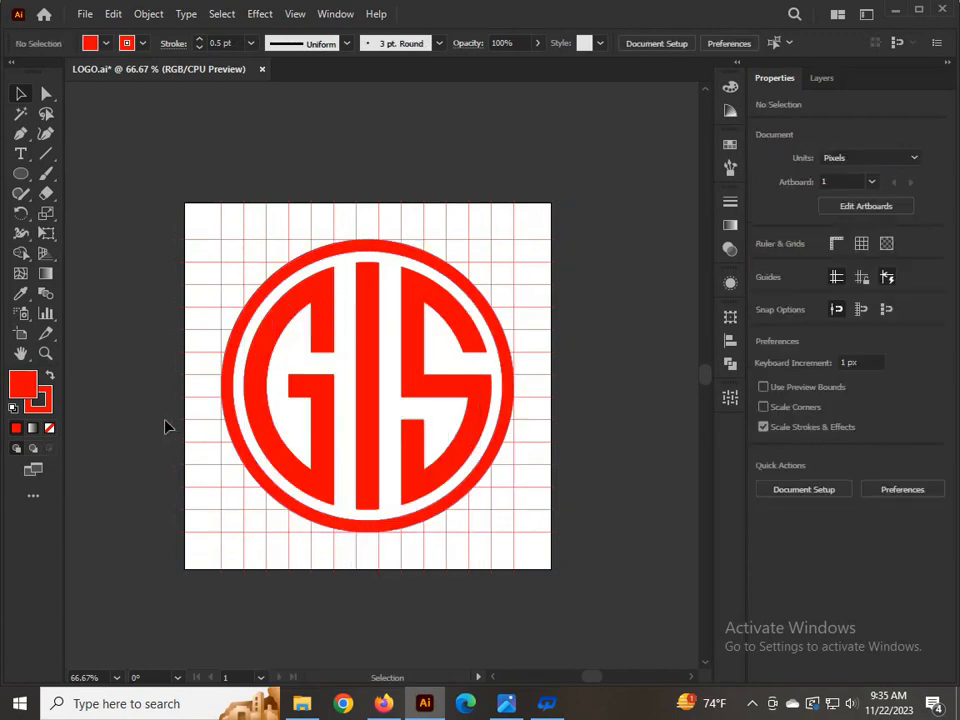
- Select the outer ring together with the G, I and S shapes and move them off the artboard, below it
{"action": "left_click", "coordinate": [262, 310]}
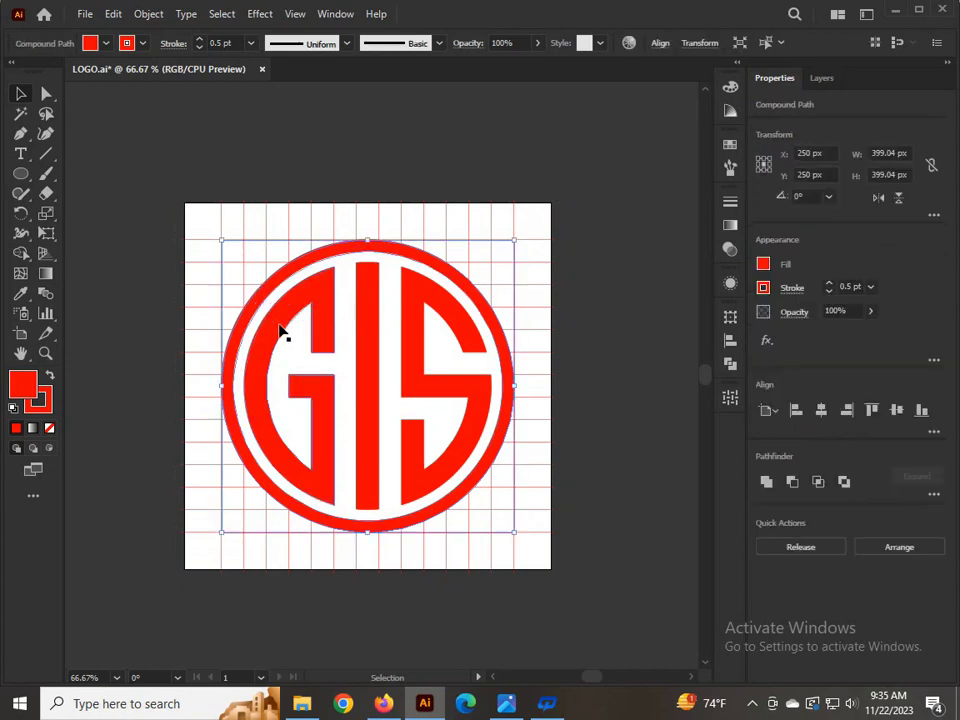
{"action": "left_click", "coordinate": [280, 324], "text": "shift"}
{"action": "left_click", "coordinate": [364, 330], "text": "shift"}
{"action": "left_click", "coordinate": [413, 347], "text": "shift"}
{"action": "scroll", "coordinate": [381, 345], "scroll_direction": "down", "scroll_amount": 2}
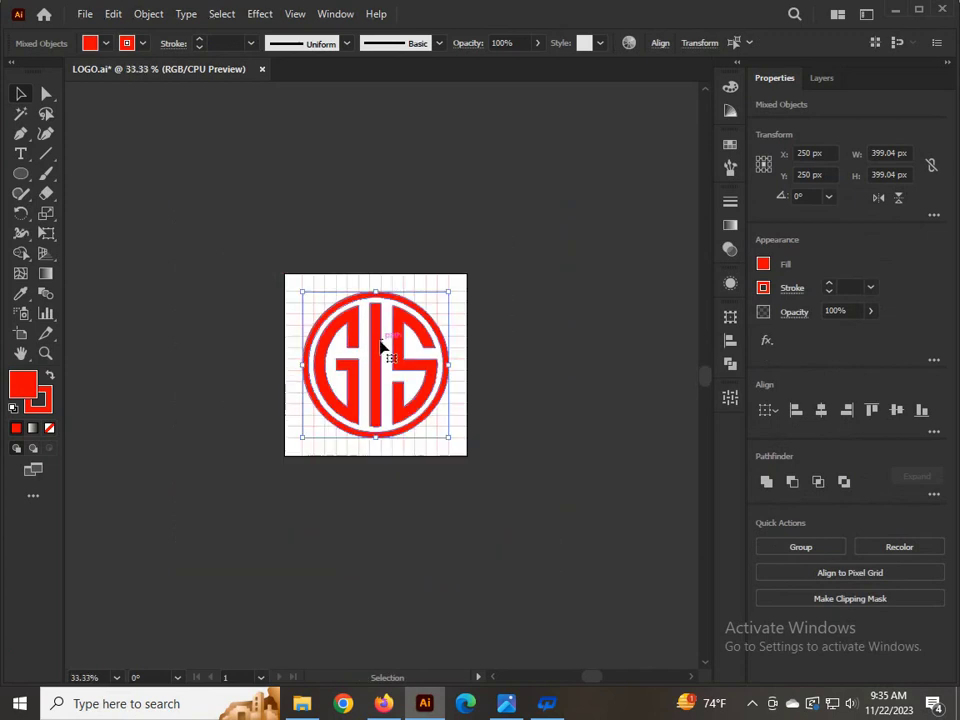
{"action": "left_click_drag", "start_coordinate": [400, 364], "coordinate": [484, 568]}
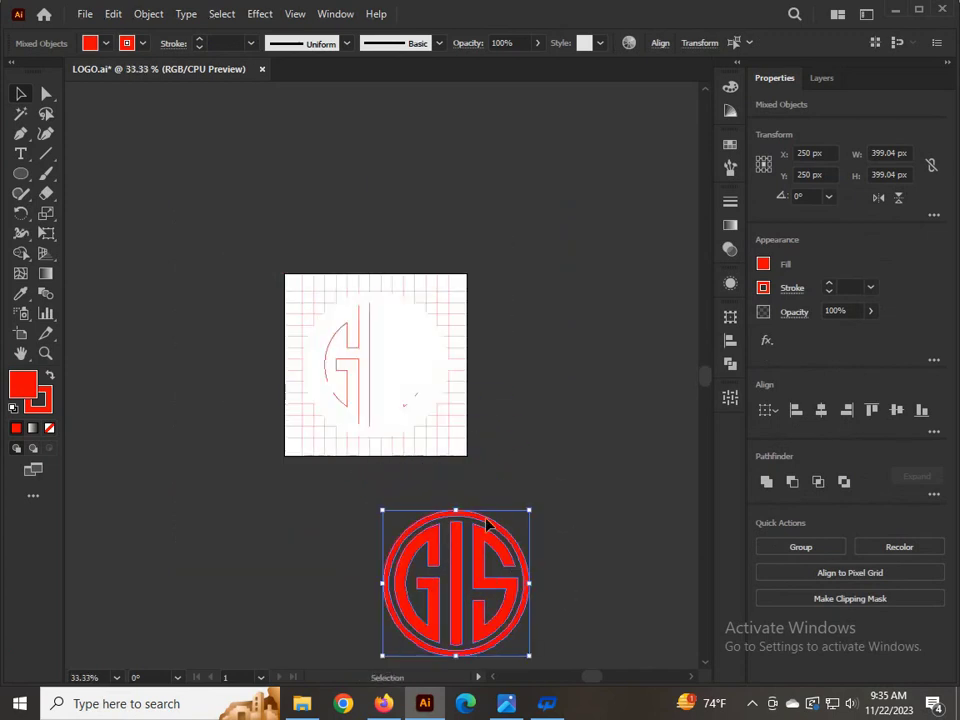
- Delete all the grid lines and leftover path fragments remaining on the artboard
{"action": "left_click", "coordinate": [551, 403]}
{"action": "left_click_drag", "start_coordinate": [239, 228], "coordinate": [491, 457]}
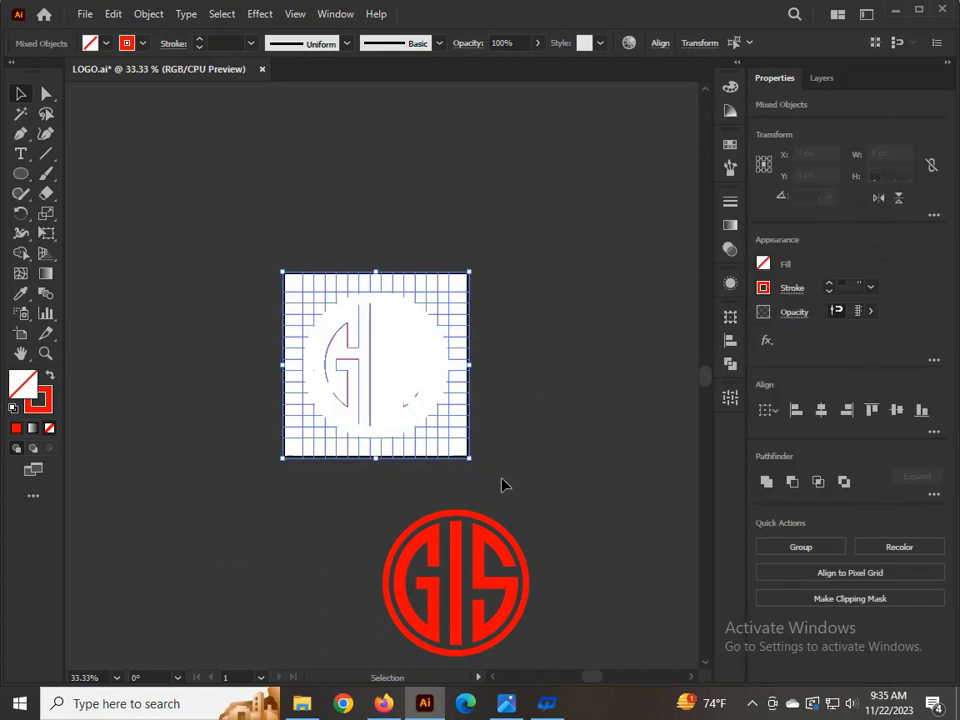
{"action": "key", "text": "Delete"}
- Move the whole logo back to the middle of the artboard and remove its stroke
{"action": "scroll", "coordinate": [504, 485], "scroll_direction": "down", "scroll_amount": 3}
{"action": "left_click_drag", "start_coordinate": [369, 349], "coordinate": [597, 578]}
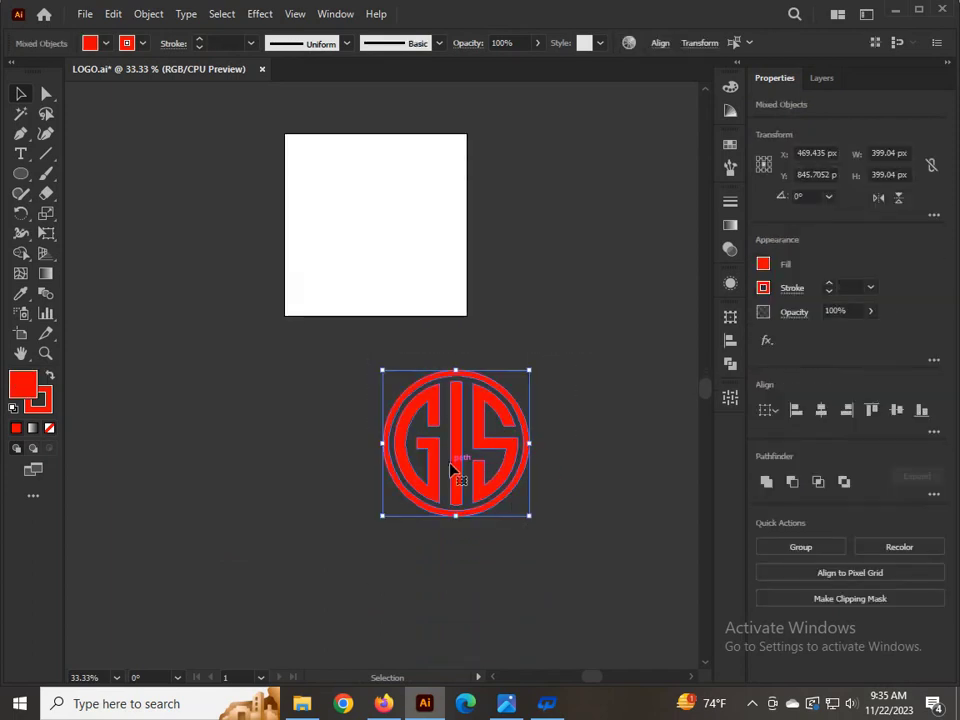
{"action": "left_click_drag", "start_coordinate": [454, 460], "coordinate": [377, 256]}
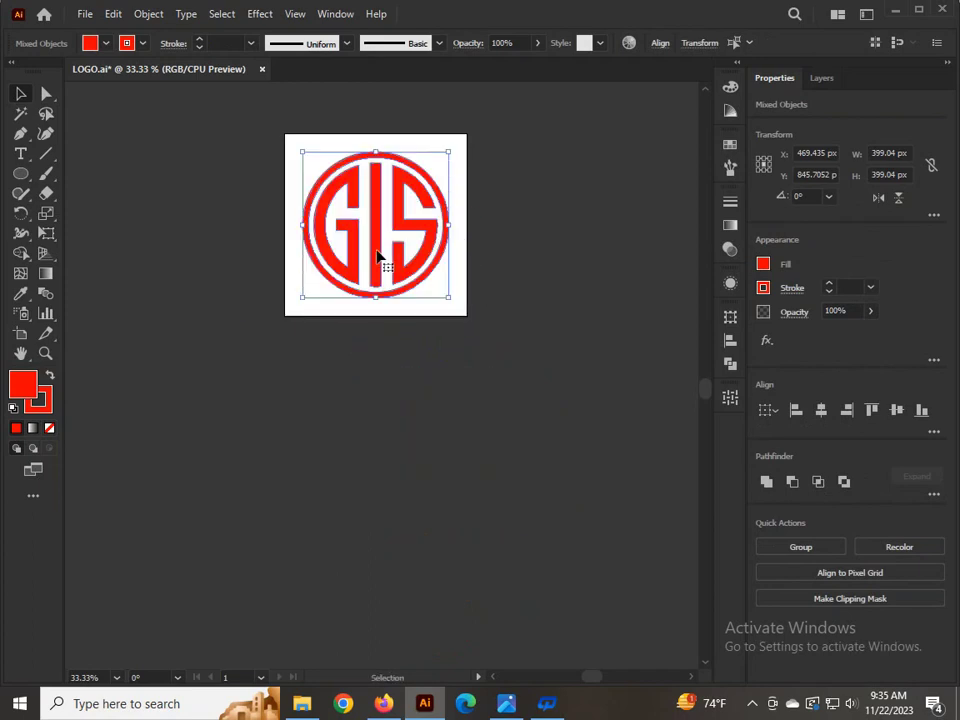
{"action": "left_click", "coordinate": [42, 410]}
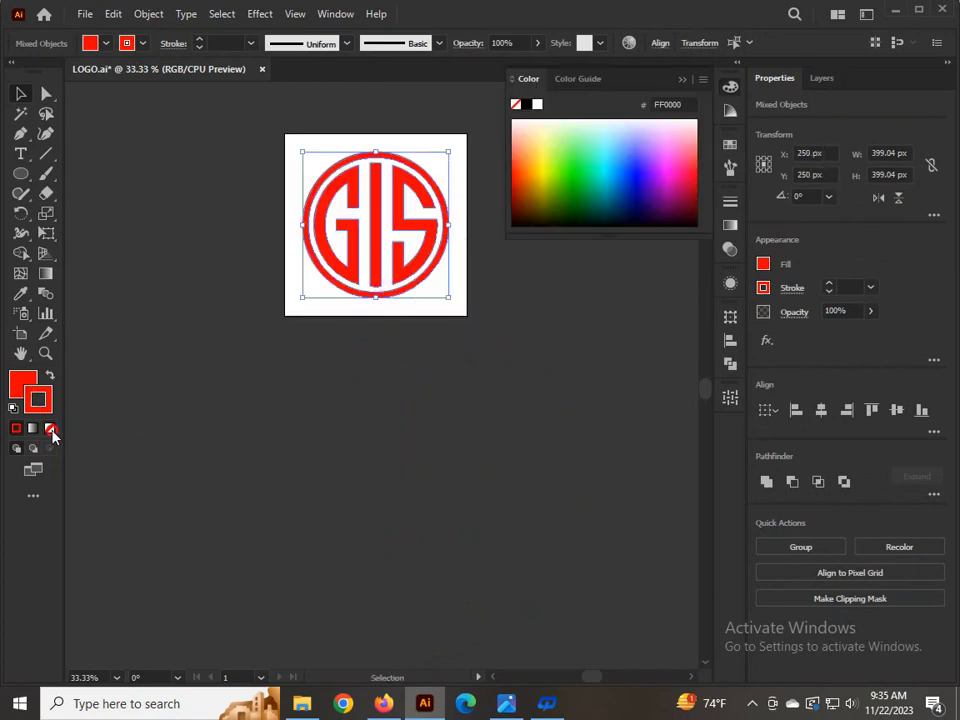
{"action": "left_click", "coordinate": [50, 429]}
- Group the logo's shapes and align the group to the artboard's vertical center
{"action": "scroll", "coordinate": [472, 346], "scroll_direction": "up", "scroll_amount": 3}
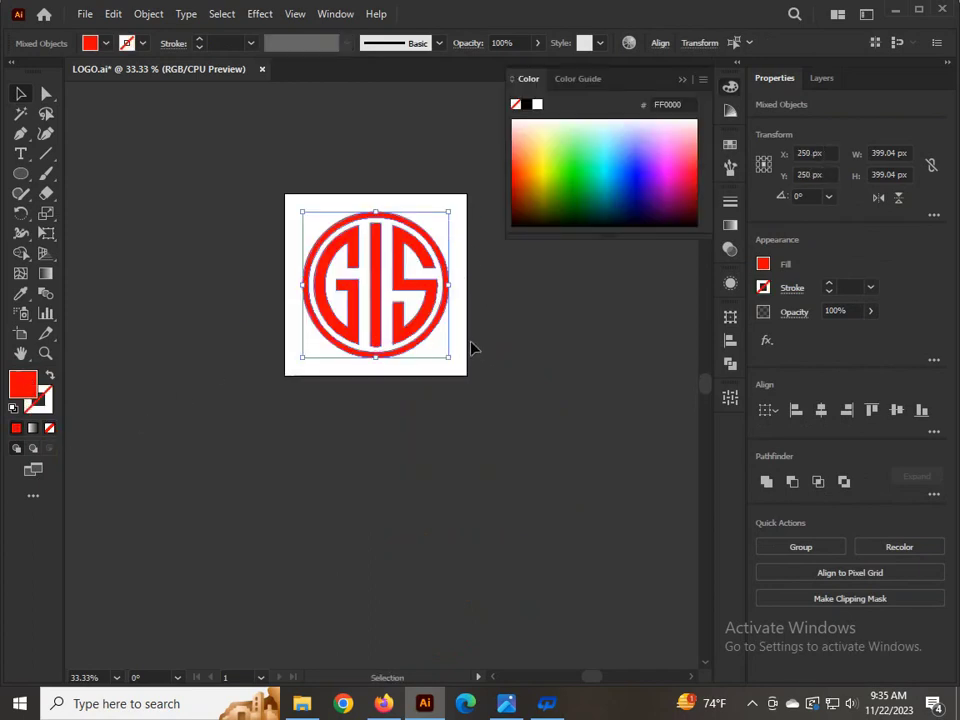
{"action": "key", "text": "a"}
{"action": "key", "text": "v"}
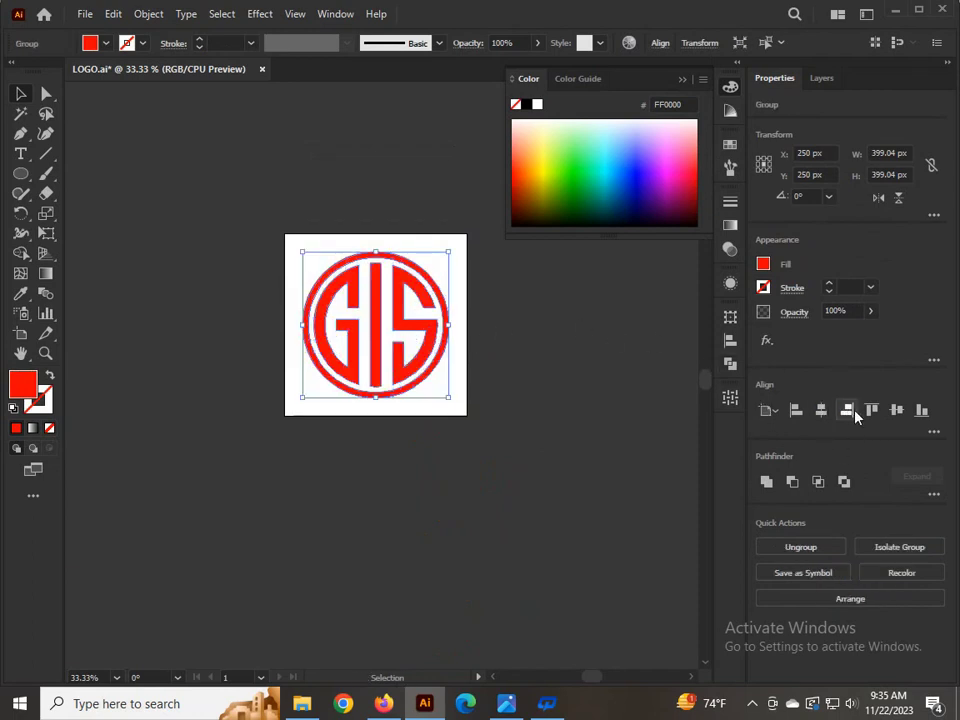
{"action": "left_click", "coordinate": [897, 411]}
{"action": "left_click", "coordinate": [580, 353]}
{"action": "scroll", "coordinate": [580, 353], "scroll_direction": "up", "scroll_amount": 2}
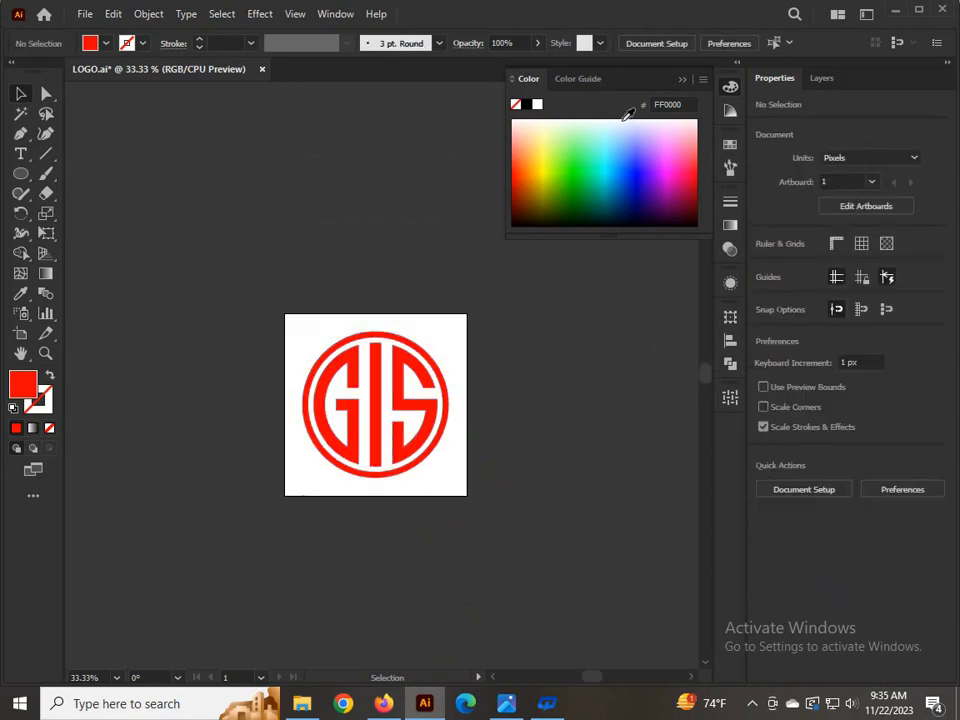
{"action": "left_click", "coordinate": [682, 80]}
- Draw a red square about 235 px wide above the artboard and place a copy beside it
{"action": "left_click_drag", "start_coordinate": [20, 178], "coordinate": [60, 172]}
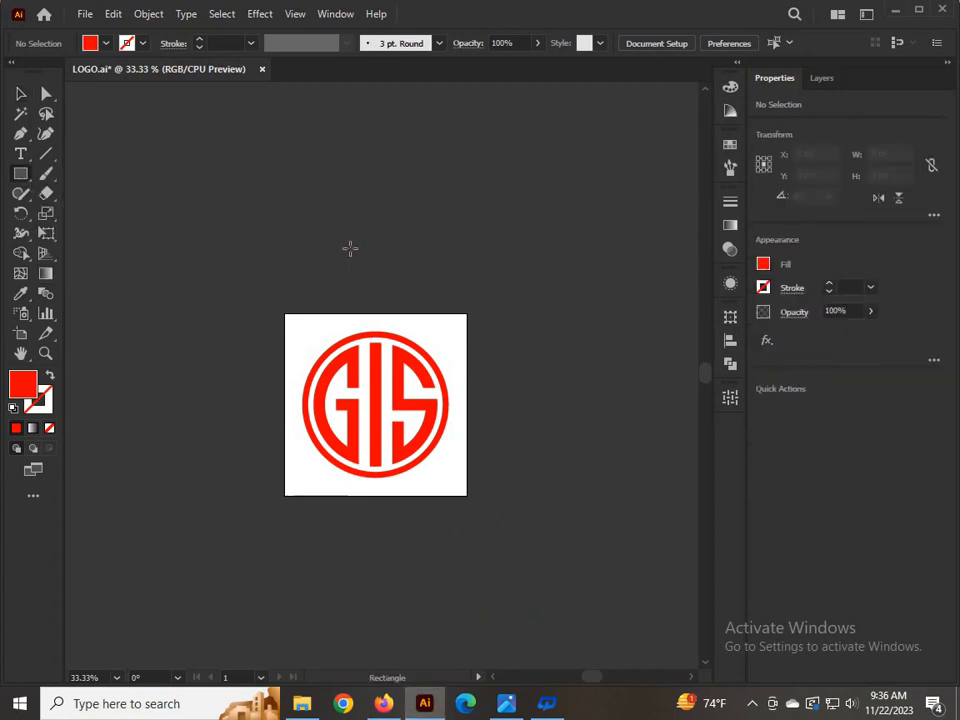
{"action": "mouse_move", "coordinate": [356, 240]}
{"action": "left_mouse_down"}
{"action": "mouse_move", "coordinate": [402, 285]}
{"action": "mouse_move", "coordinate": [484, 265]}
{"action": "left_mouse_up"}
{"action": "left_click", "coordinate": [20, 94]}
{"action": "left_click", "coordinate": [111, 169]}
{"action": "left_click", "coordinate": [536, 332]}
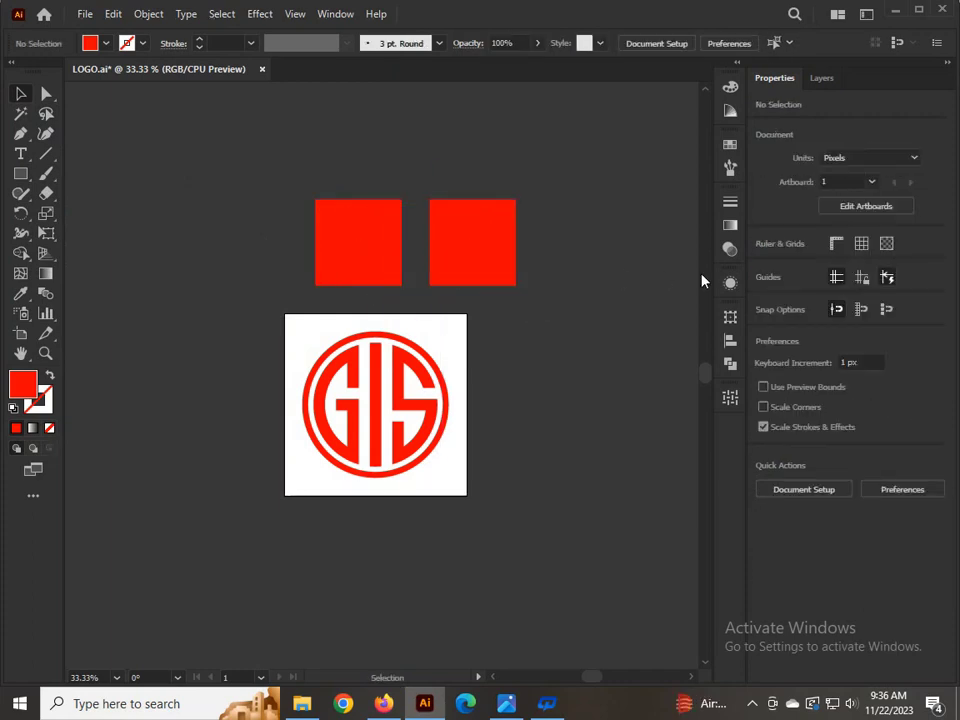
- Fill the first square with the light blue swatch and the second square with the dark blue swatch
{"action": "left_click", "coordinate": [730, 144]}
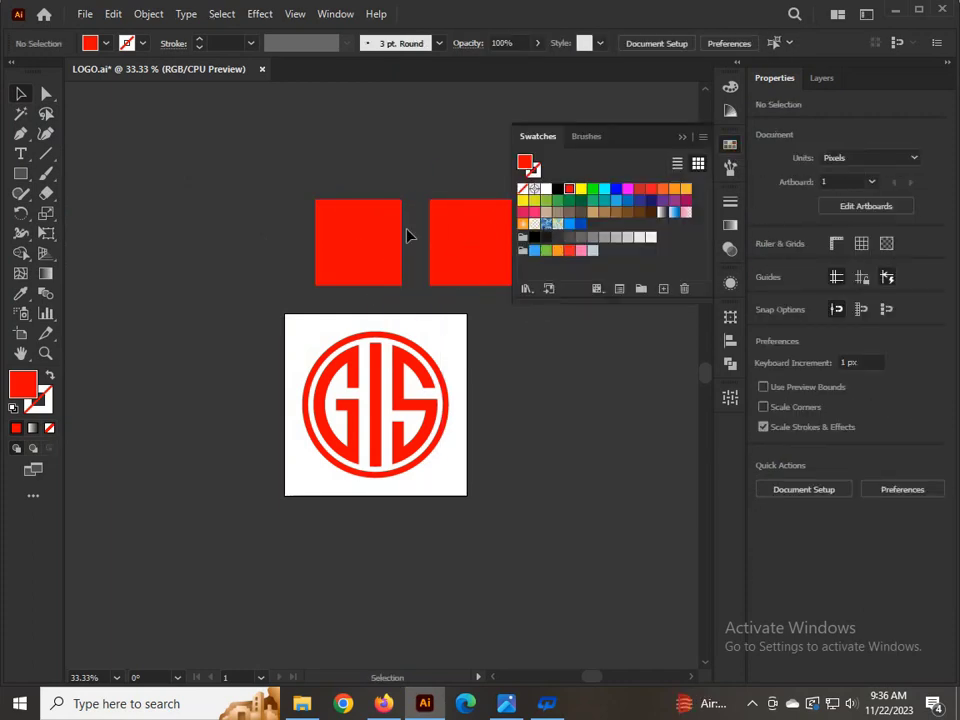
{"action": "left_click", "coordinate": [396, 238]}
{"action": "left_click", "coordinate": [569, 223]}
{"action": "left_click", "coordinate": [420, 247]}
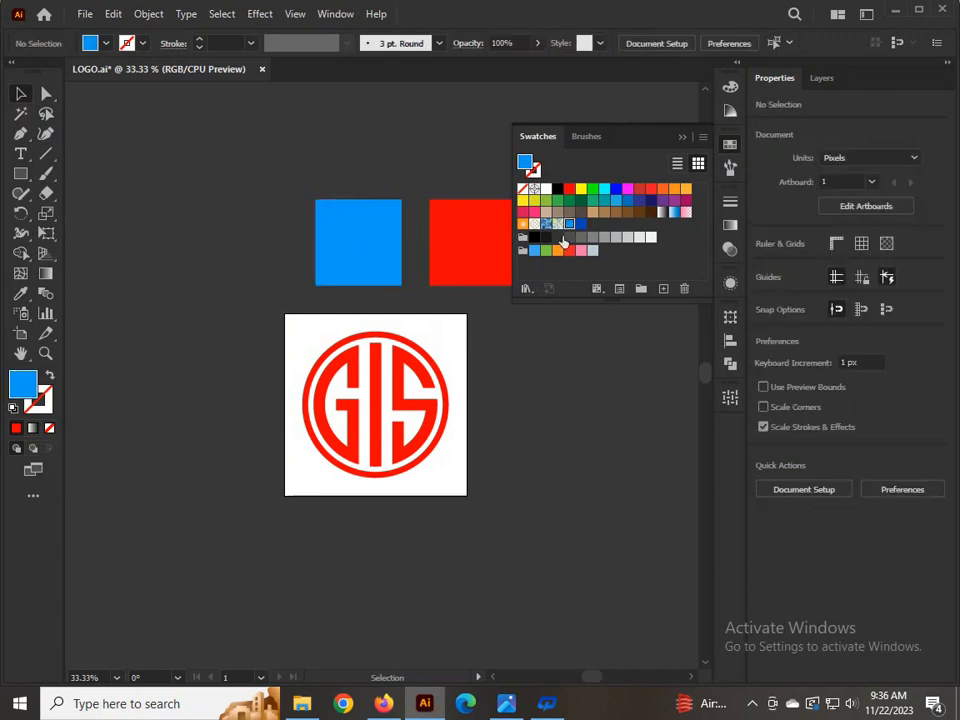
{"action": "left_click", "coordinate": [482, 252]}
{"action": "left_click", "coordinate": [581, 223]}
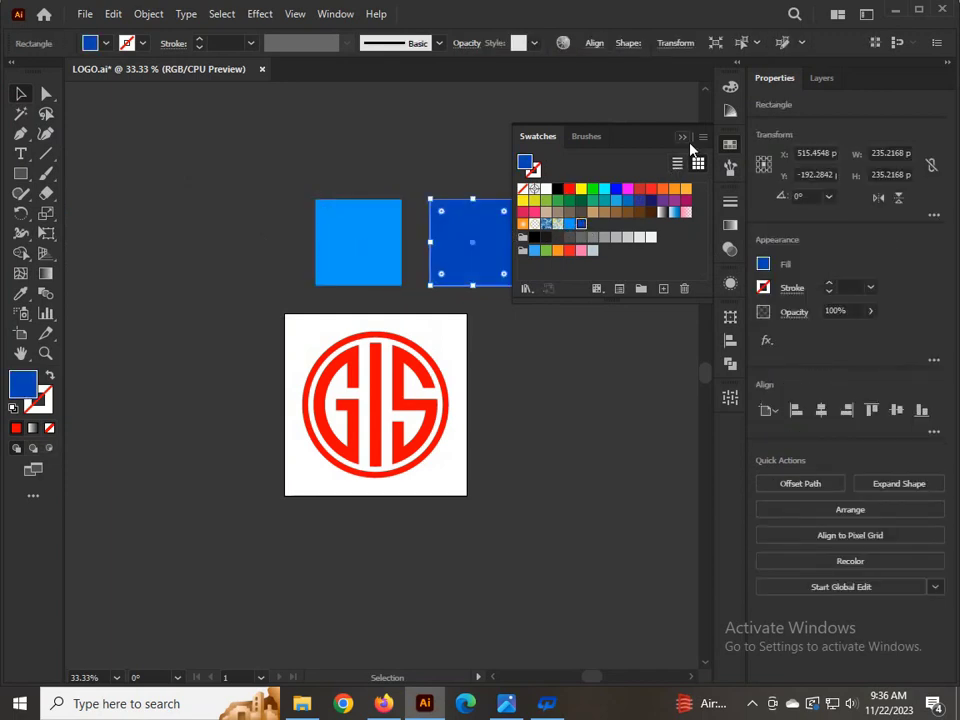
{"action": "left_click", "coordinate": [682, 137]}
{"action": "left_click", "coordinate": [570, 306]}
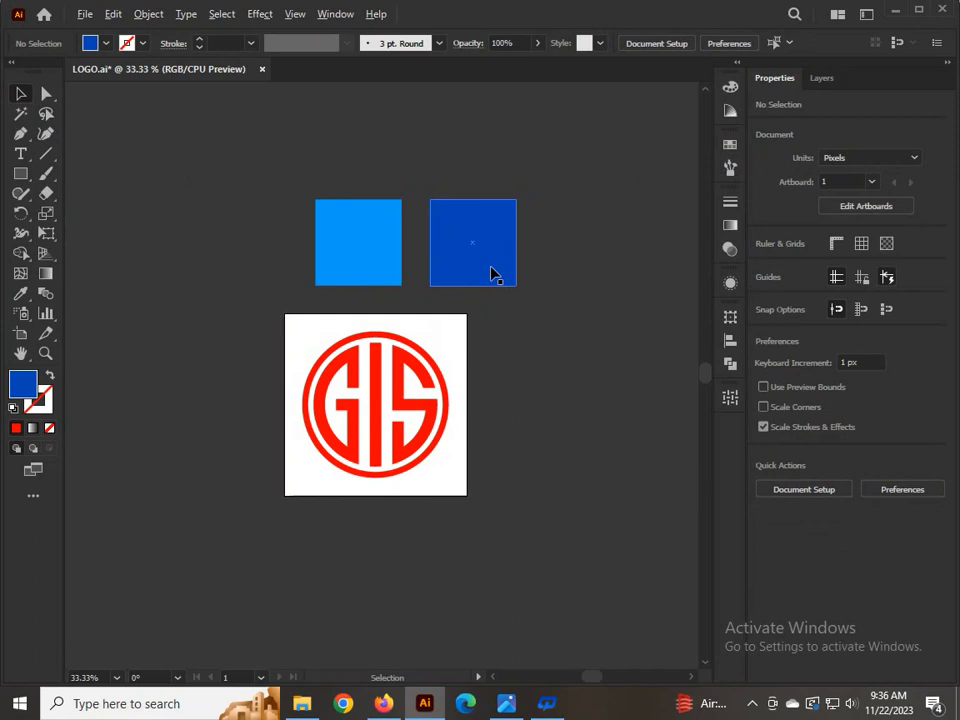
- Copy the dark blue square to the area beside the artboard and give the copy a linear gradient fill
{"action": "left_click_drag", "start_coordinate": [492, 273], "coordinate": [562, 452]}
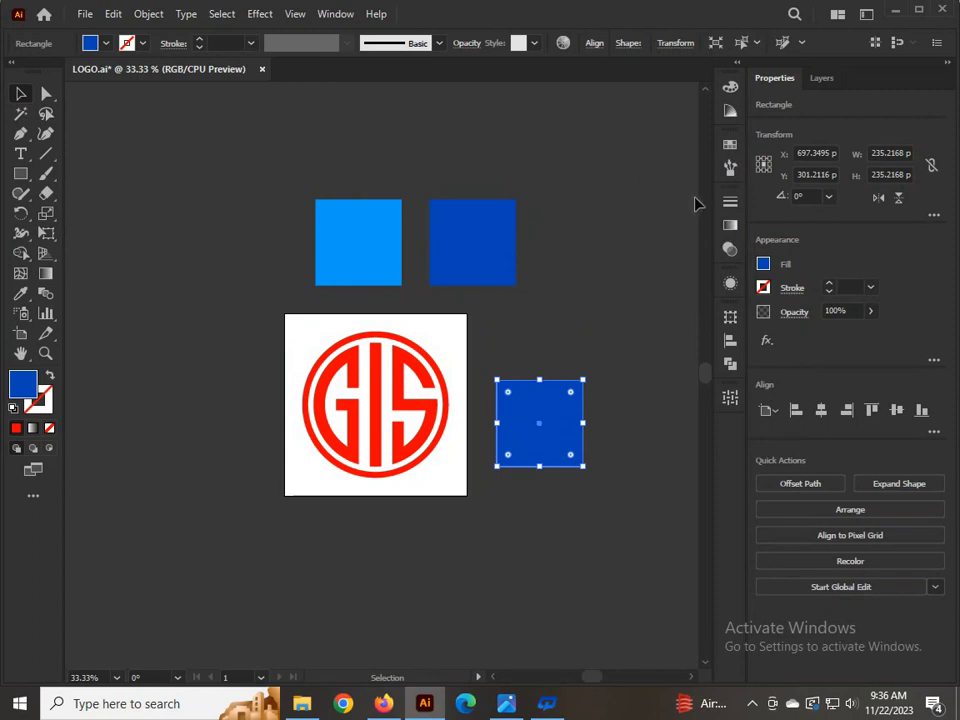
{"action": "left_click", "coordinate": [733, 227]}
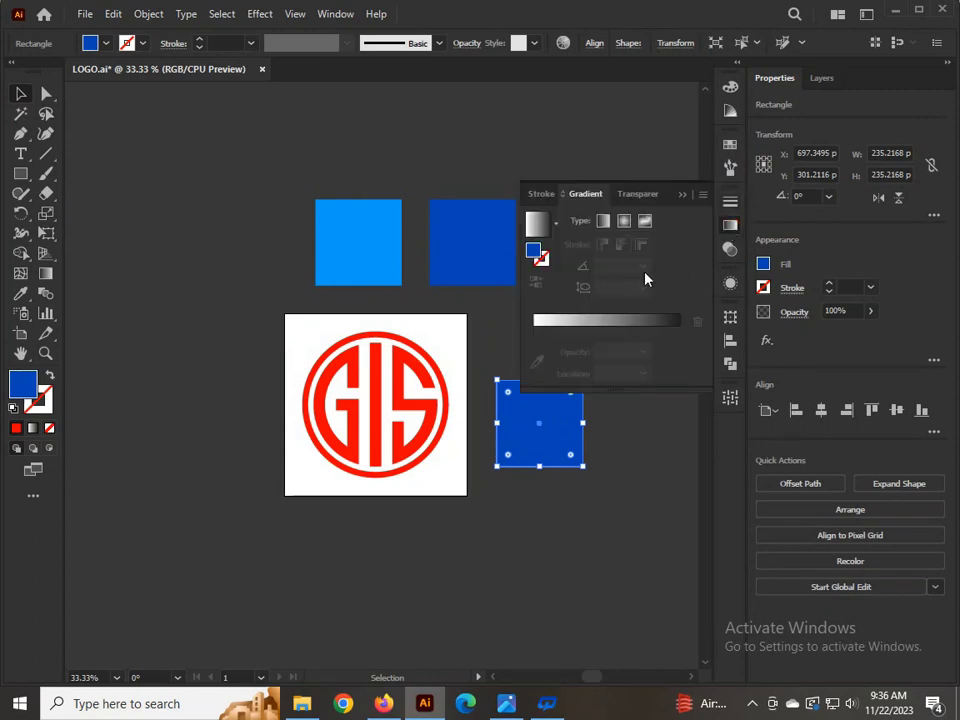
{"action": "left_click", "coordinate": [603, 221]}
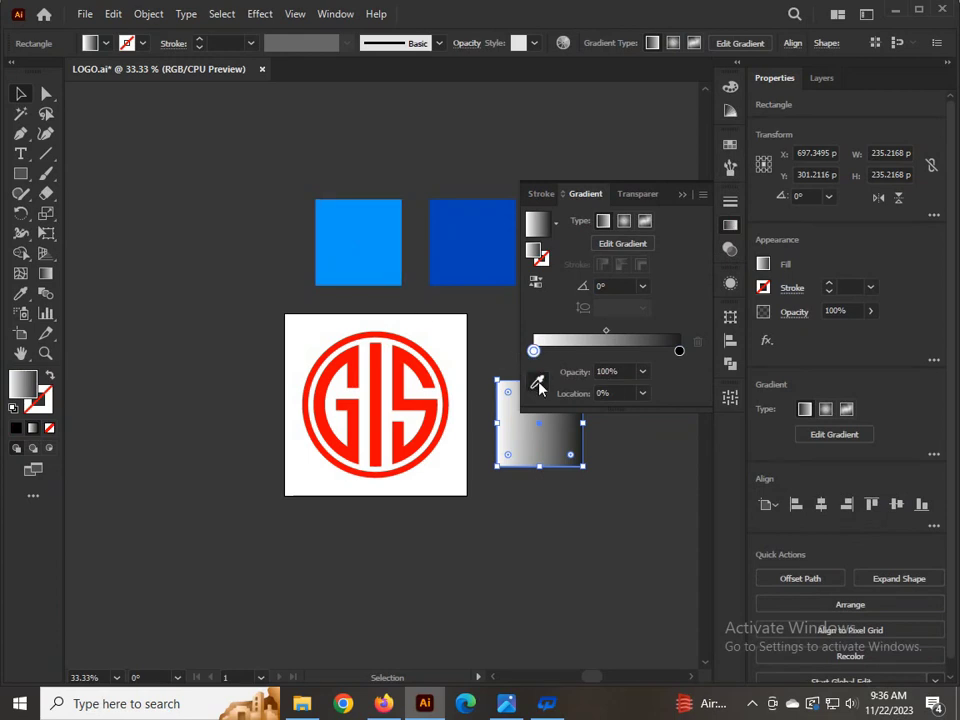
- Sample the light blue square for the gradient's start color and the dark blue square for its end color
{"action": "left_click", "coordinate": [537, 383]}
{"action": "left_click", "coordinate": [342, 226]}
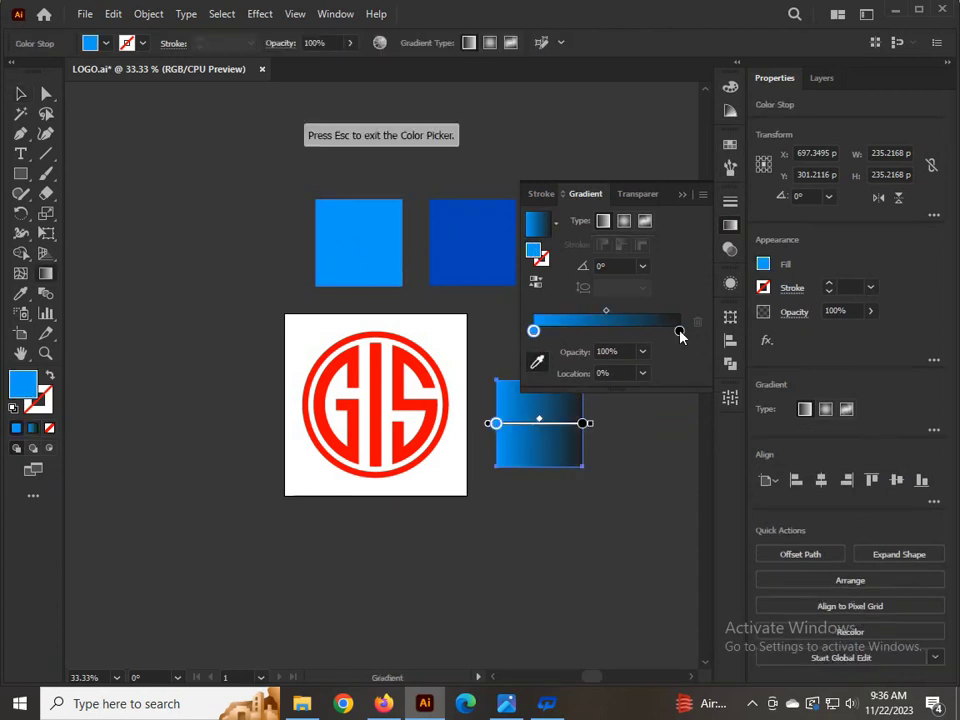
{"action": "left_click", "coordinate": [679, 331]}
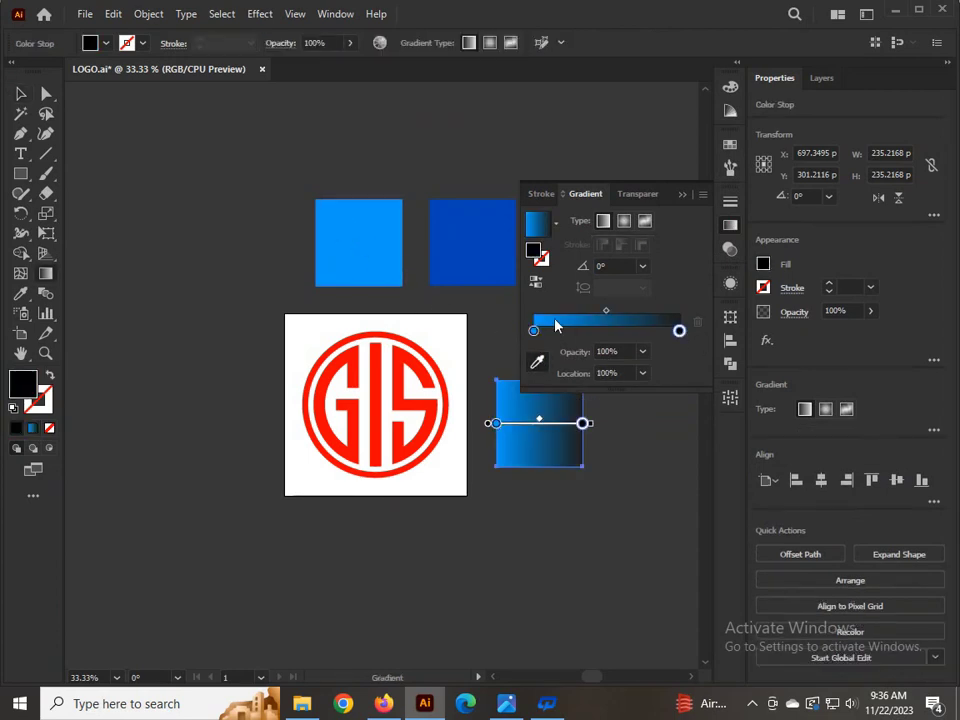
{"action": "left_click", "coordinate": [490, 262]}
{"action": "left_click", "coordinate": [682, 196]}
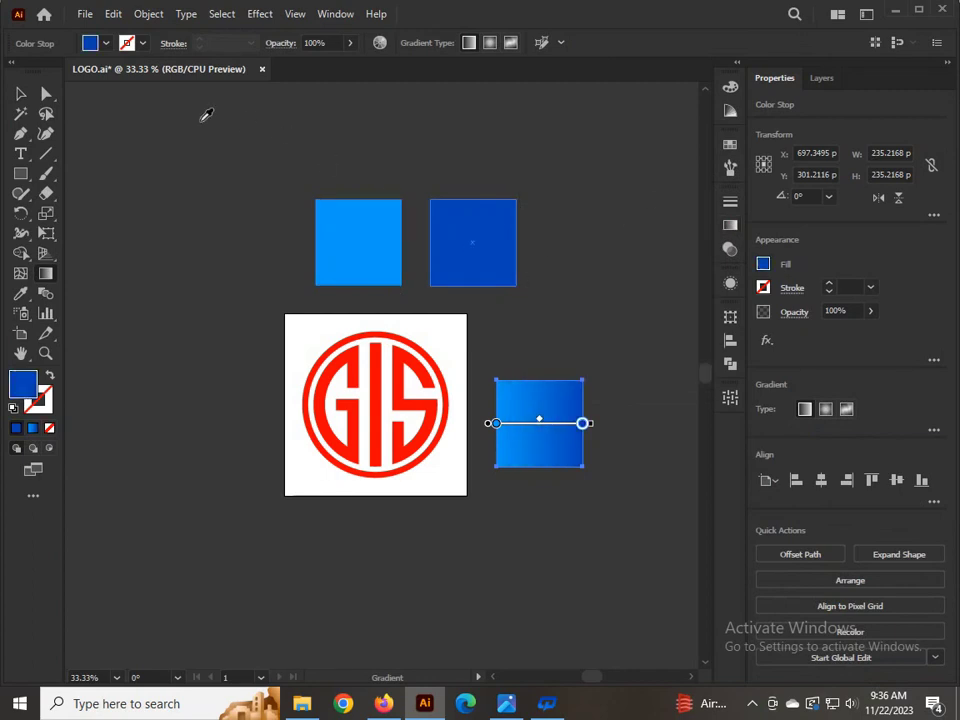
{"action": "left_click", "coordinate": [21, 94]}
{"action": "left_click", "coordinate": [224, 302]}
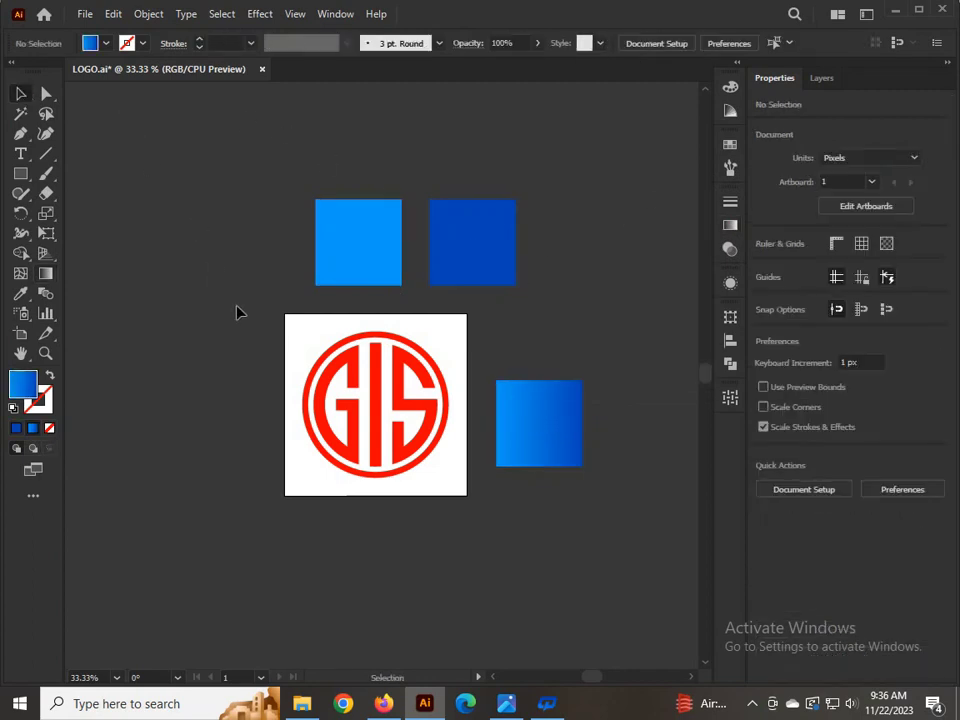
- Ungroup the red GIS logo artwork so the ring and the letters can be selected separately
{"action": "left_click_drag", "start_coordinate": [252, 340], "coordinate": [475, 499]}
{"action": "left_click", "coordinate": [439, 377]}
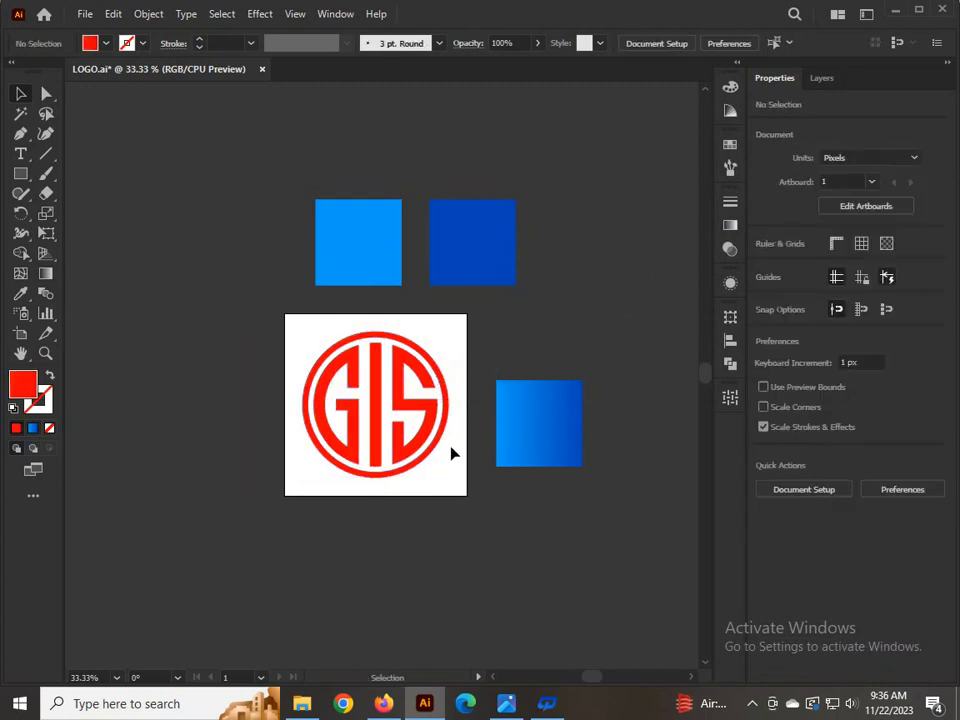
{"action": "left_click_drag", "start_coordinate": [291, 341], "coordinate": [461, 501]}
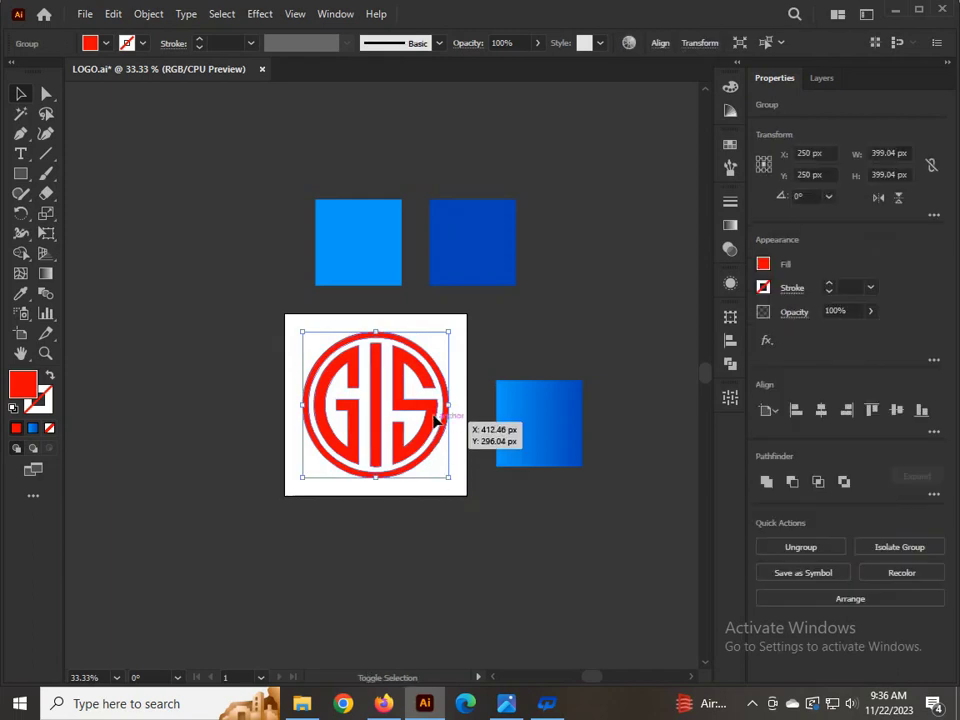
{"action": "left_click", "coordinate": [436, 372]}
{"action": "left_click_drag", "start_coordinate": [247, 341], "coordinate": [472, 506]}
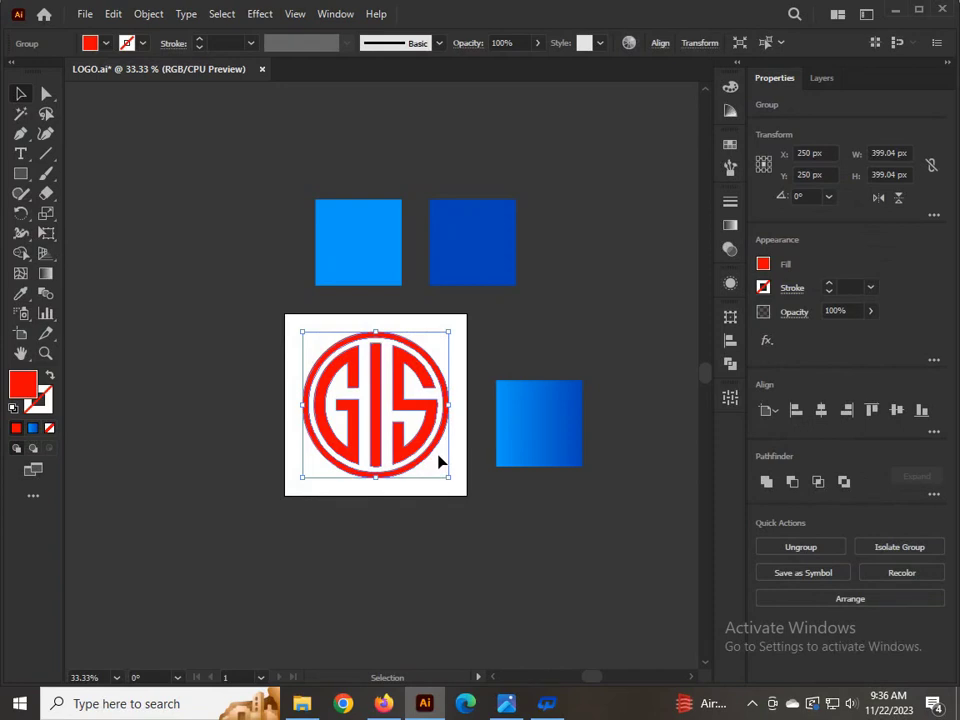
{"action": "right_click", "coordinate": [412, 430]}
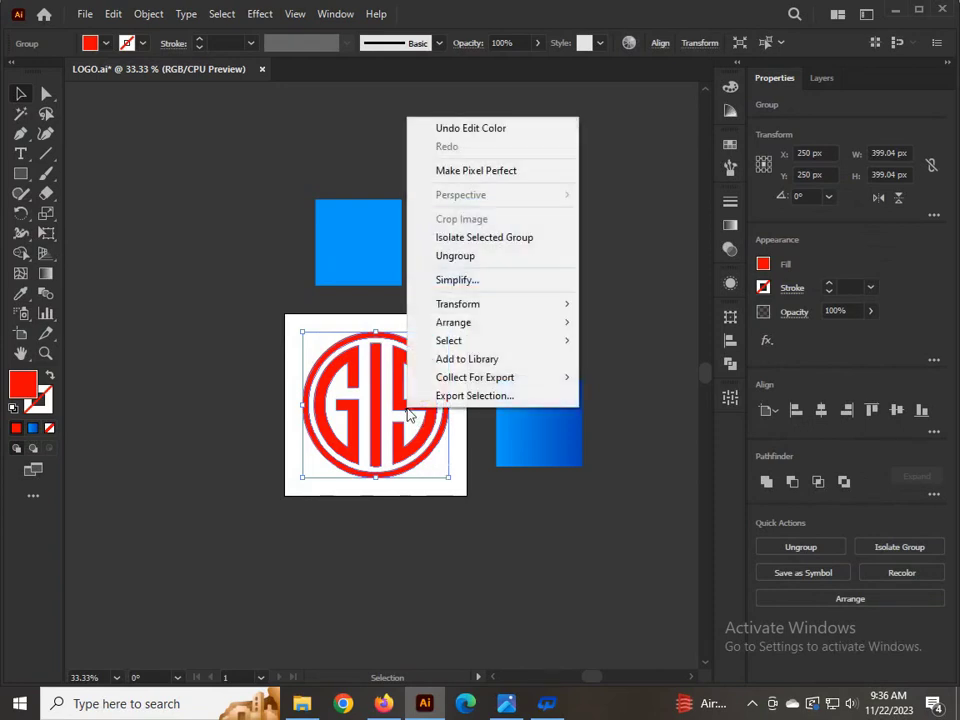
{"action": "left_click", "coordinate": [471, 257]}
{"action": "left_click", "coordinate": [249, 336]}
- Fill only the GIS letters, without the outer ring, with the blue gradient sampled from the square beside the artboard
{"action": "left_click_drag", "start_coordinate": [248, 336], "coordinate": [472, 509]}
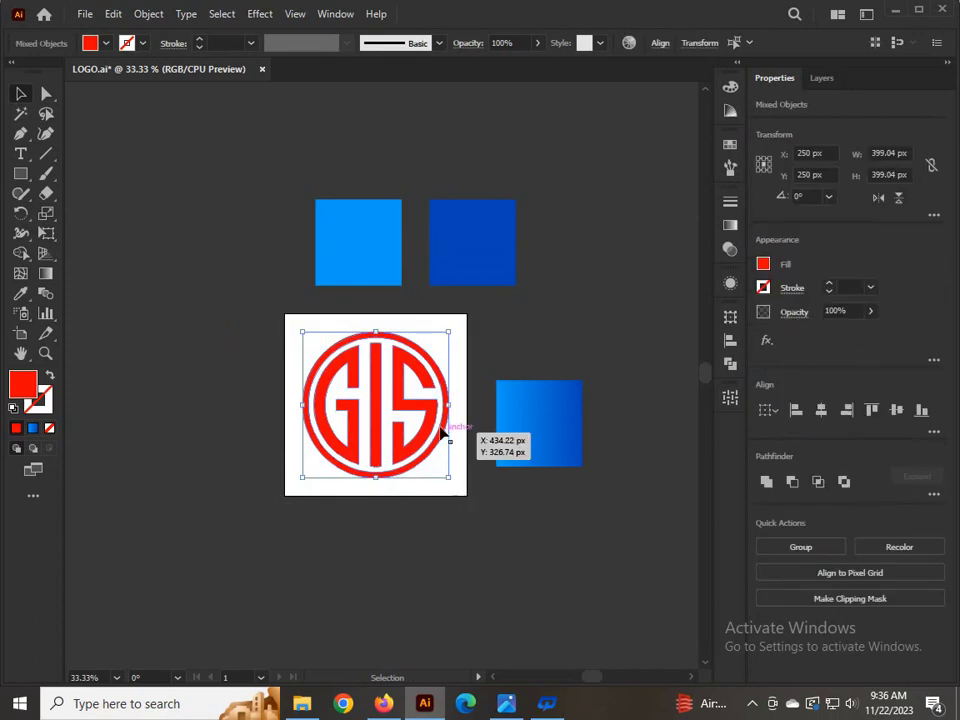
{"action": "left_click", "coordinate": [439, 370], "text": "shift"}
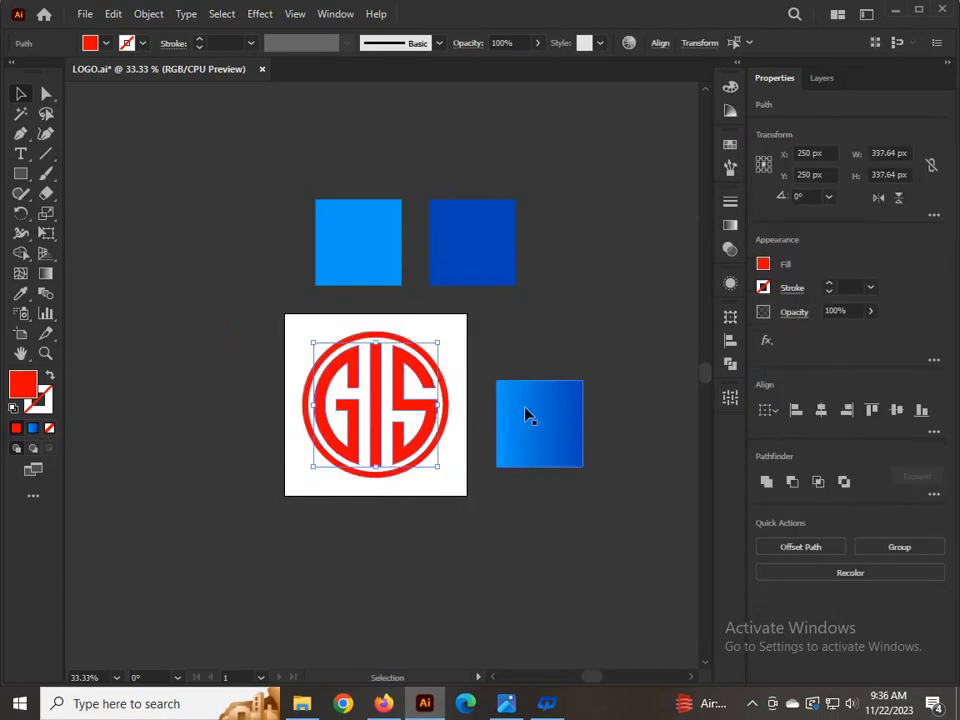
{"action": "left_click", "coordinate": [20, 293]}
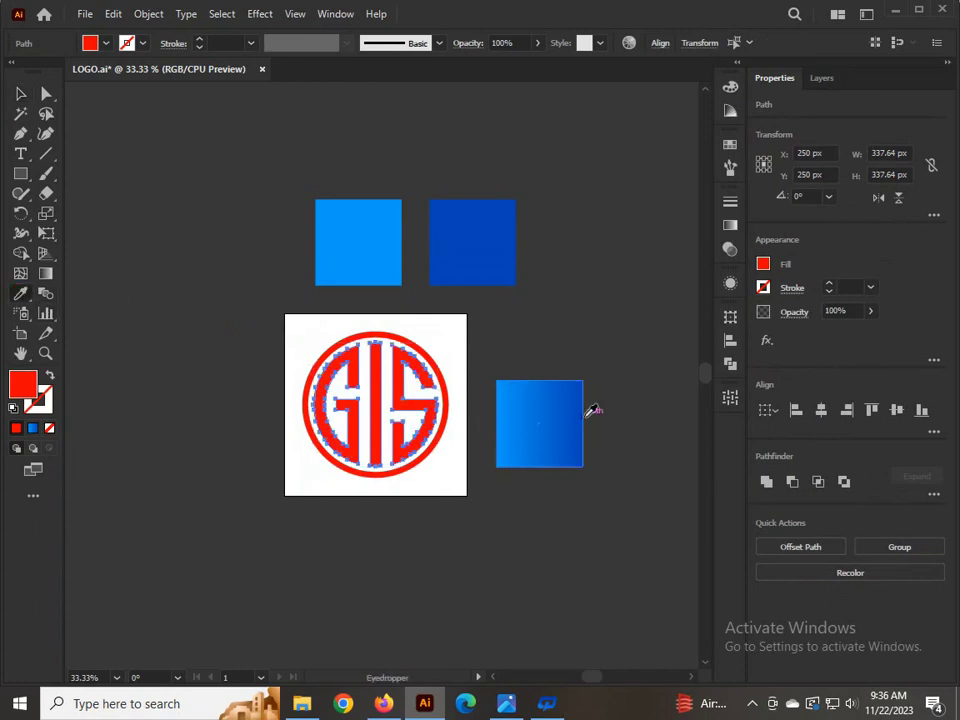
{"action": "left_click", "coordinate": [555, 404]}
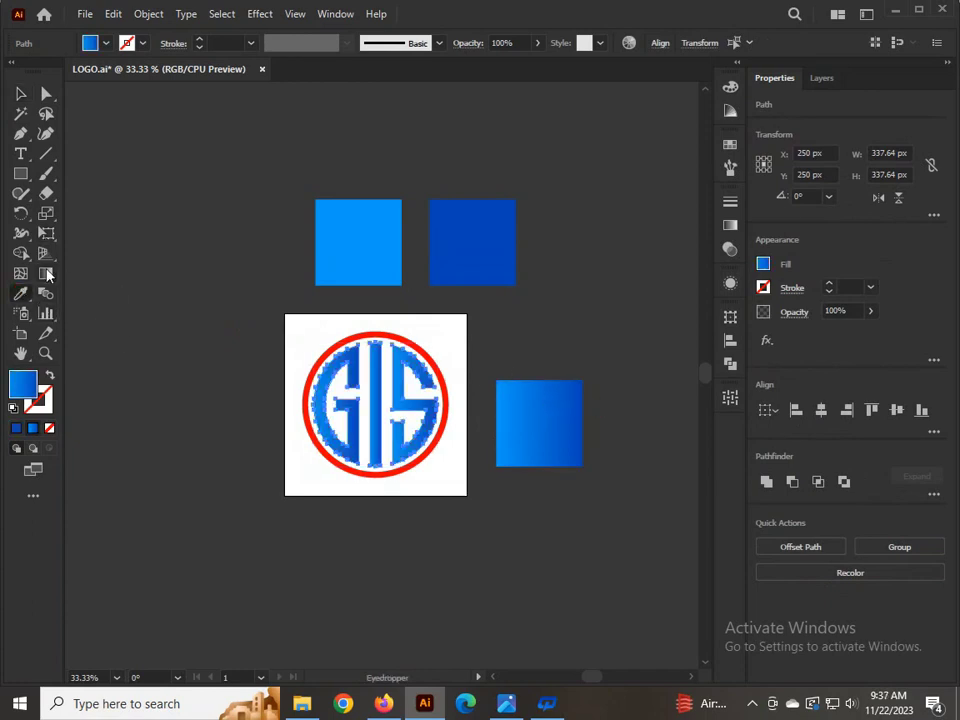
- Redirect the letters' linear gradient to run vertically, from light blue at their top to dark blue at their bottom
{"action": "left_click", "coordinate": [46, 274]}
{"action": "scroll", "coordinate": [387, 483], "scroll_direction": "up", "scroll_amount": 2}
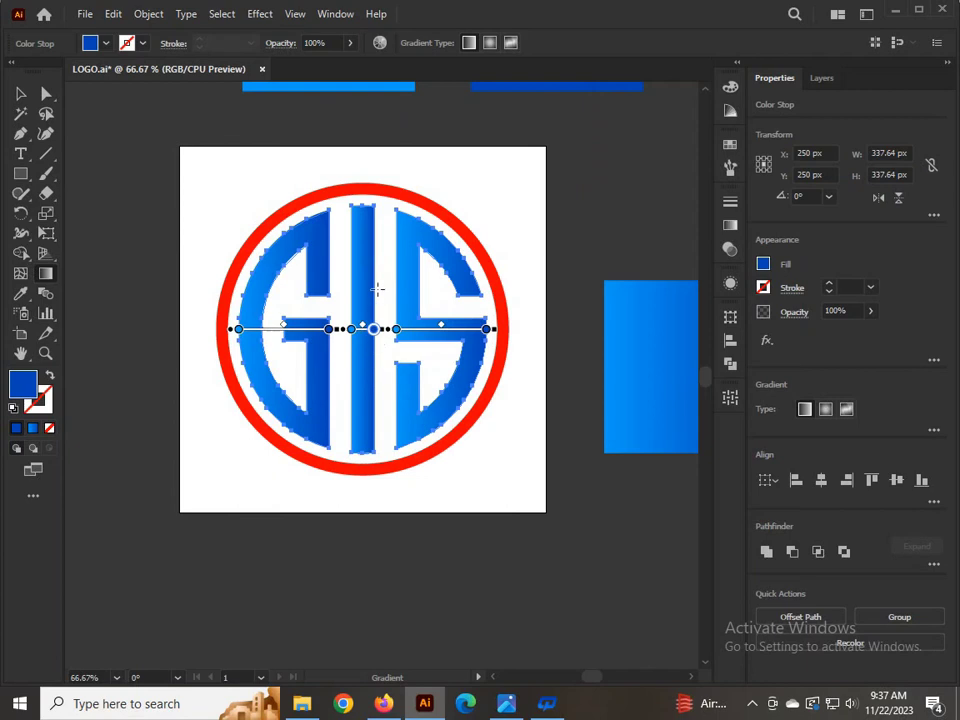
{"action": "left_click_drag", "start_coordinate": [359, 205], "coordinate": [360, 205]}
{"action": "left_click_drag", "start_coordinate": [359, 274], "coordinate": [364, 457]}
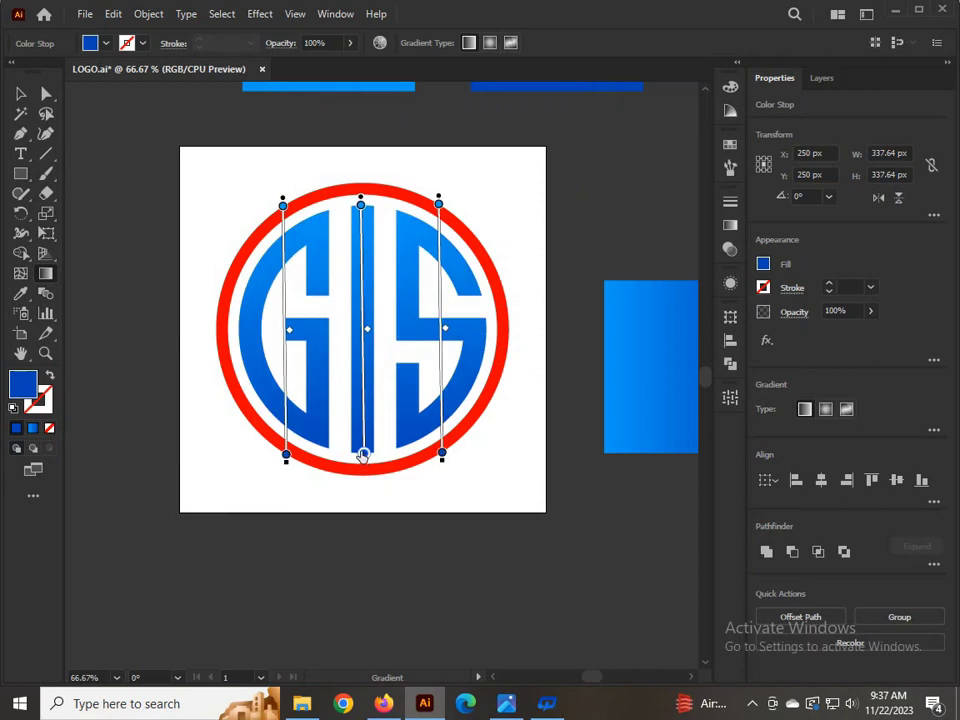
- Fill the red outer ring with the solid light blue sampled from the light blue square
{"action": "scroll", "coordinate": [362, 455], "scroll_direction": "up", "scroll_amount": 2}
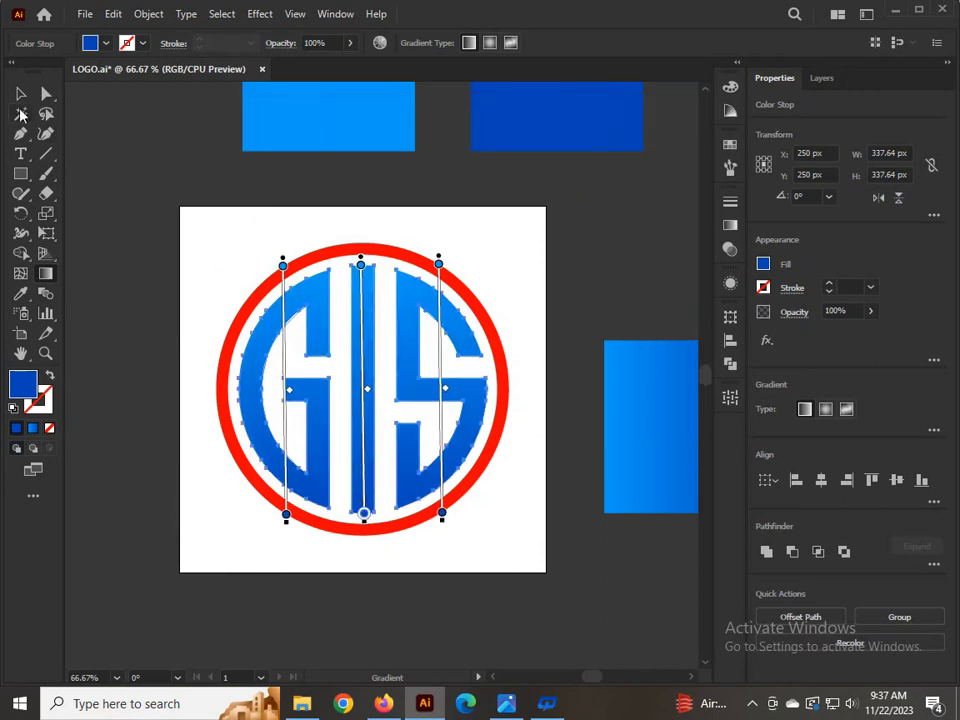
{"action": "left_click", "coordinate": [20, 93]}
{"action": "left_click", "coordinate": [77, 143]}
{"action": "left_click_drag", "start_coordinate": [154, 237], "coordinate": [236, 353]}
{"action": "left_click", "coordinate": [20, 293]}
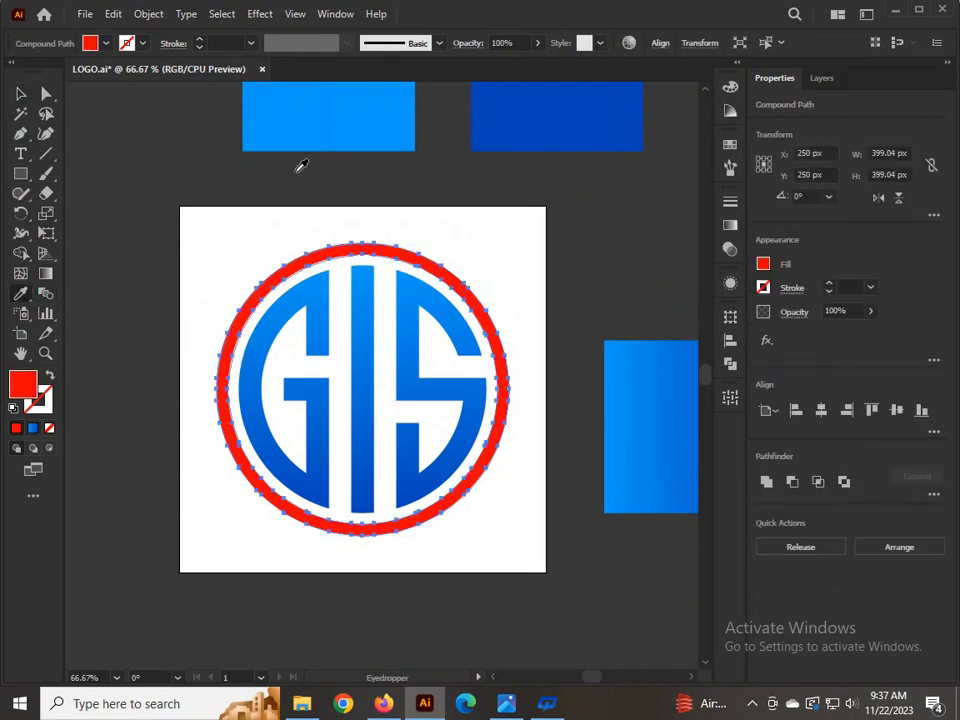
{"action": "left_click", "coordinate": [336, 124]}
{"action": "left_click", "coordinate": [19, 92]}
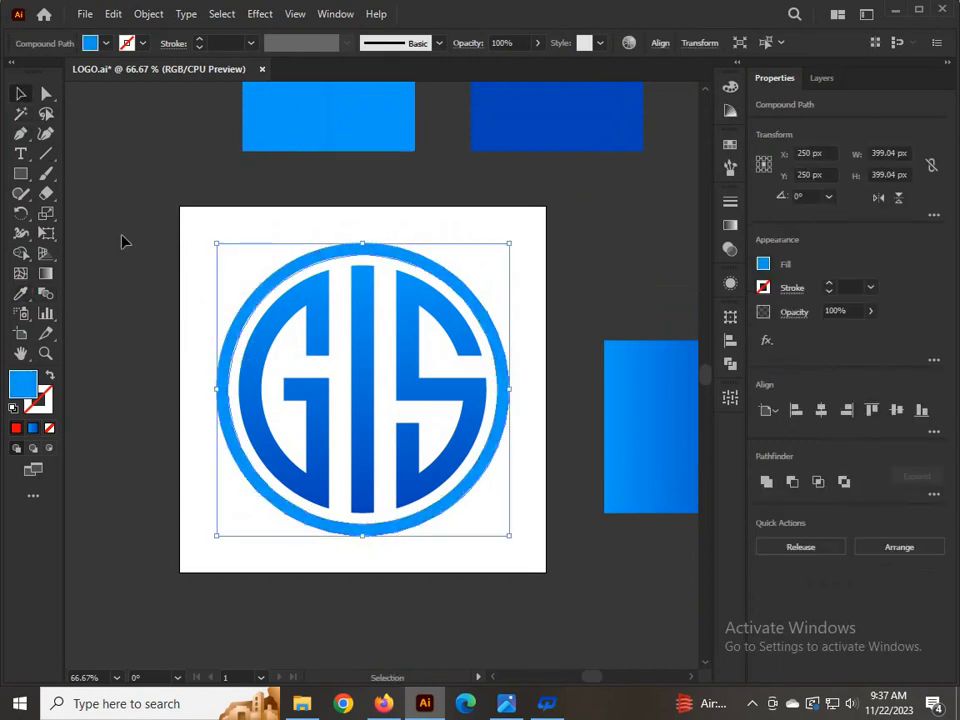
{"action": "left_click", "coordinate": [120, 239]}
- Delete the light blue, dark blue and gradient sample squares around the artboard
{"action": "scroll", "coordinate": [143, 398], "scroll_direction": "down", "scroll_amount": 3}
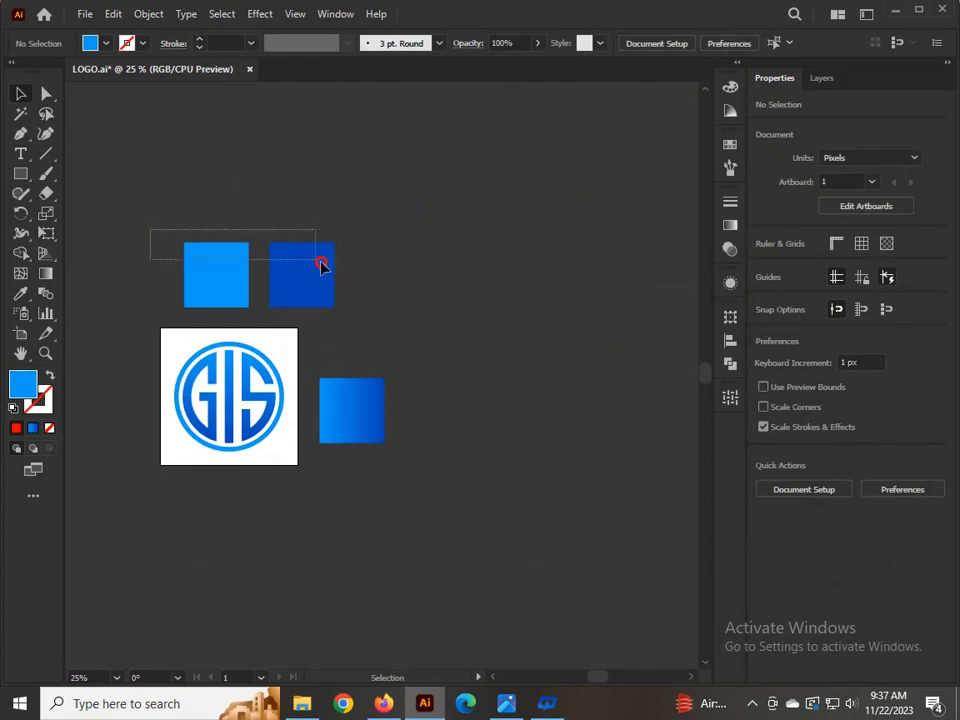
{"action": "left_click_drag", "start_coordinate": [322, 263], "coordinate": [347, 270]}
{"action": "key", "text": "Delete"}
{"action": "left_click_drag", "start_coordinate": [341, 349], "coordinate": [370, 444]}
{"action": "key", "text": "Delete"}
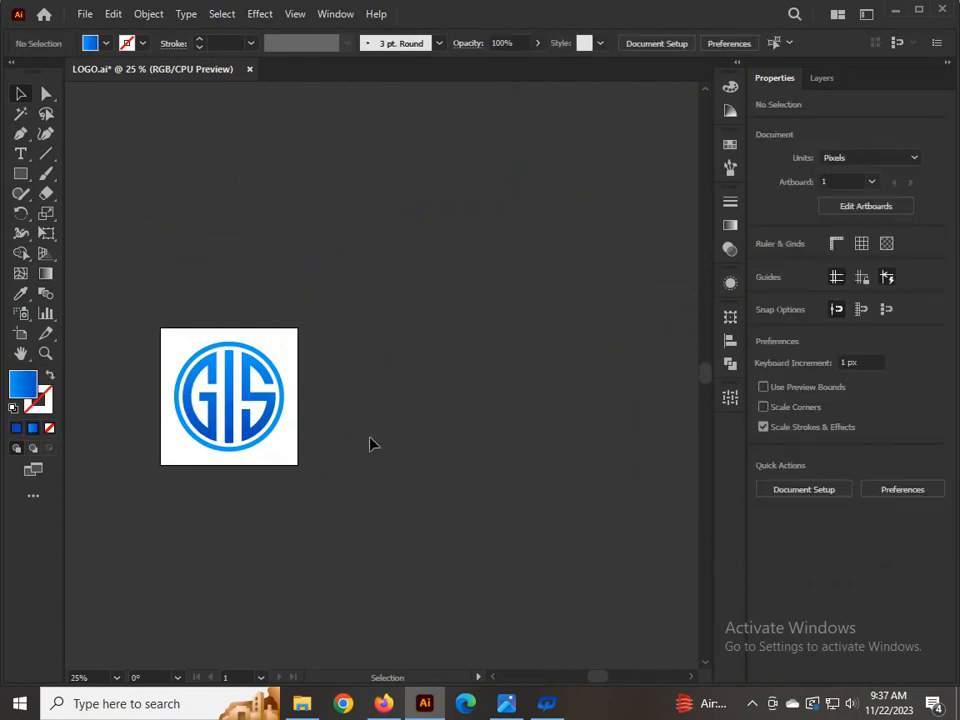
- Group the outer ring and the GIS letters into one object
{"action": "scroll", "coordinate": [306, 453], "scroll_direction": "left", "scroll_amount": 3}
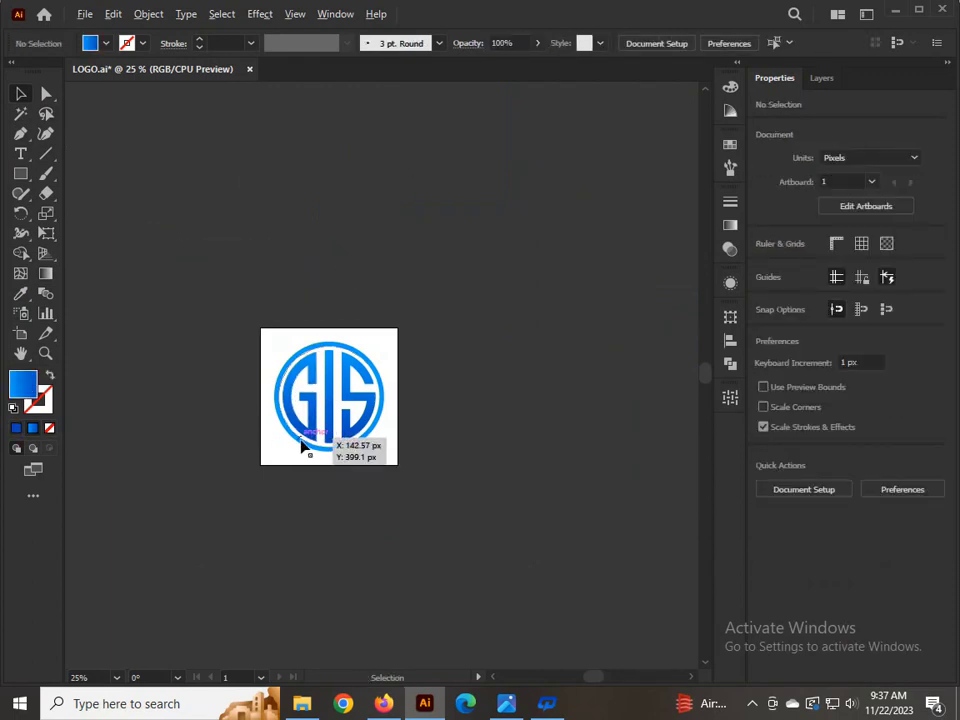
{"action": "scroll", "coordinate": [302, 442], "scroll_direction": "up", "scroll_amount": 2}
{"action": "left_click_drag", "start_coordinate": [230, 221], "coordinate": [459, 484]}
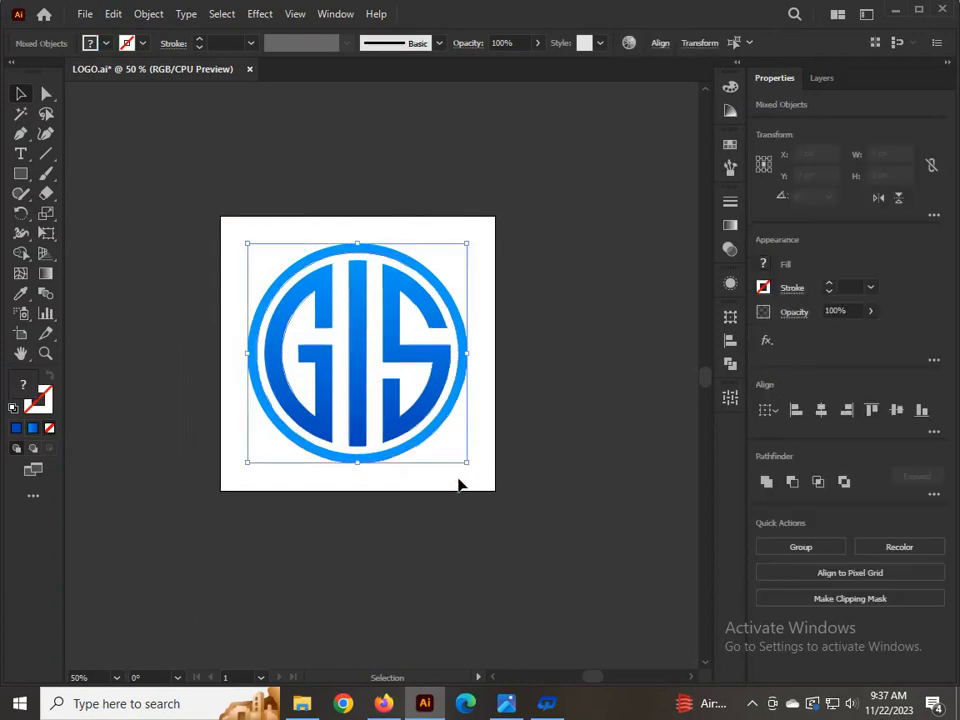
{"action": "key", "text": "ctrl+g"}
{"action": "left_click", "coordinate": [422, 531]}
{"action": "scroll", "coordinate": [325, 488], "scroll_direction": "left", "scroll_amount": 1}
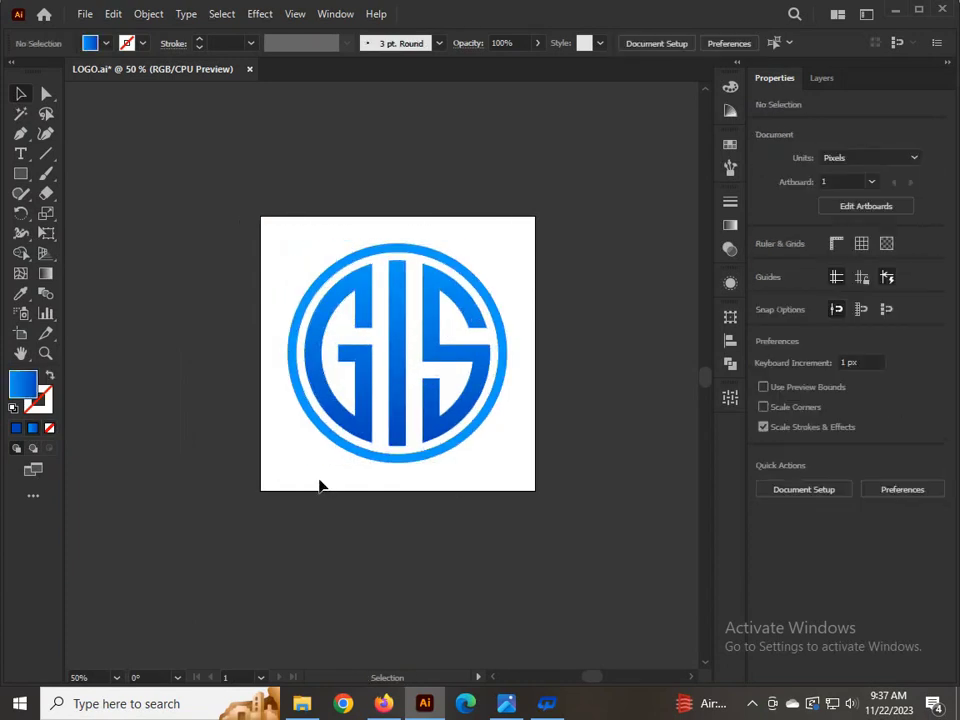
- Inspect the finished logo up close and display it full screen in Presentation Mode
{"action": "scroll", "coordinate": [400, 428], "scroll_direction": "up", "scroll_amount": 2}
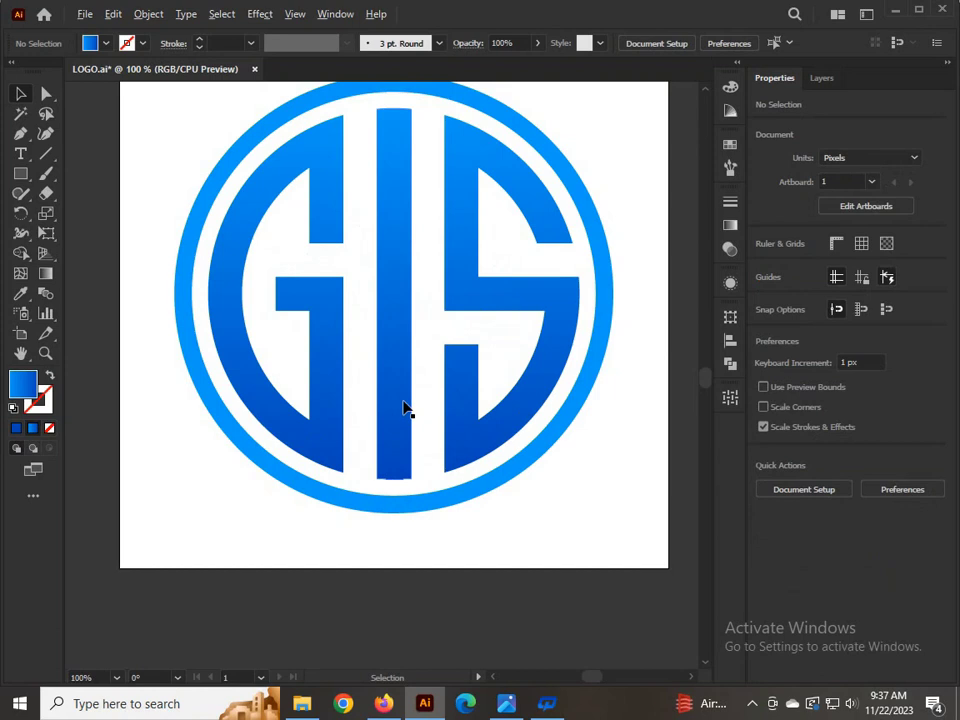
{"action": "scroll", "coordinate": [405, 408], "scroll_direction": "down", "scroll_amount": 1}
{"action": "scroll", "coordinate": [403, 407], "scroll_direction": "down", "scroll_amount": 1}
{"action": "scroll", "coordinate": [403, 407], "scroll_direction": "up", "scroll_amount": 1}
{"action": "scroll", "coordinate": [395, 385], "scroll_direction": "up", "scroll_amount": 1}
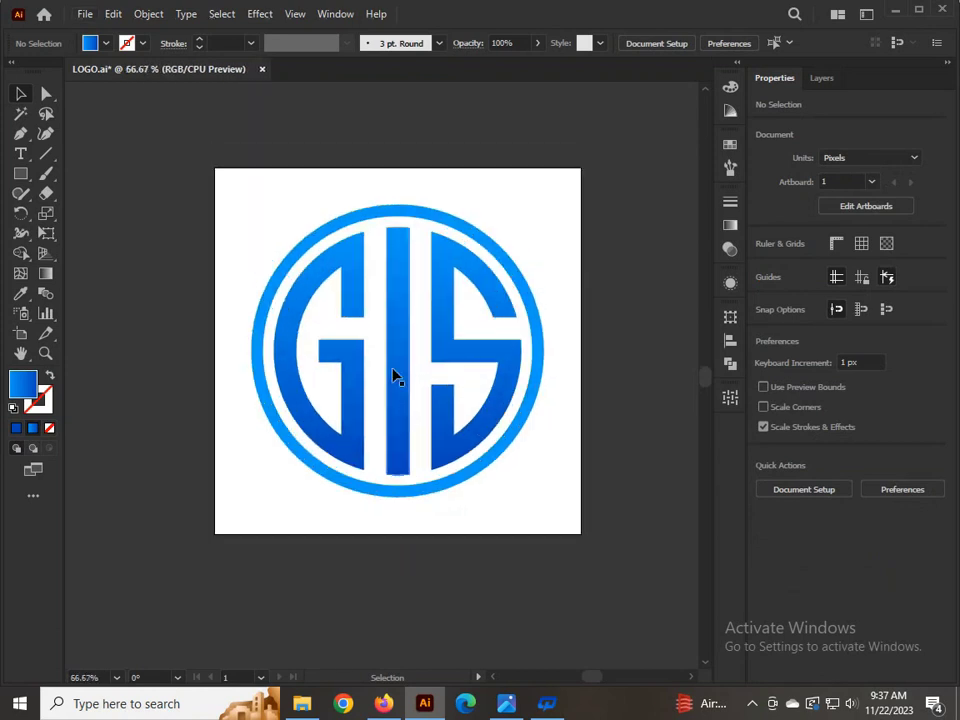
{"action": "left_click_drag", "start_coordinate": [328, 177], "coordinate": [467, 364]}
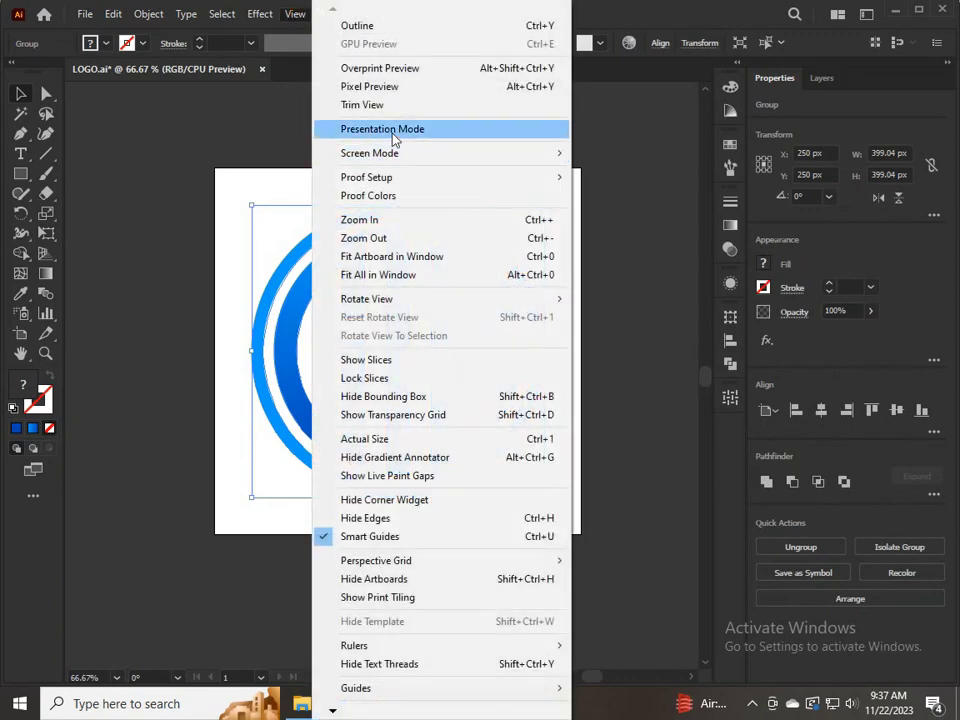
{"action": "left_click", "coordinate": [388, 131]}
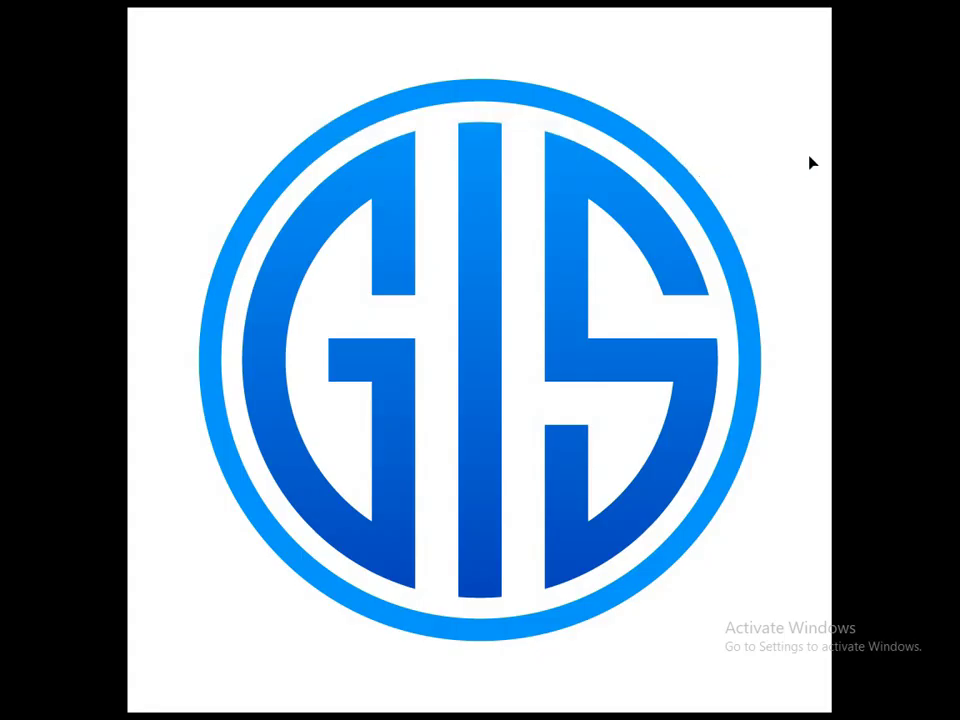